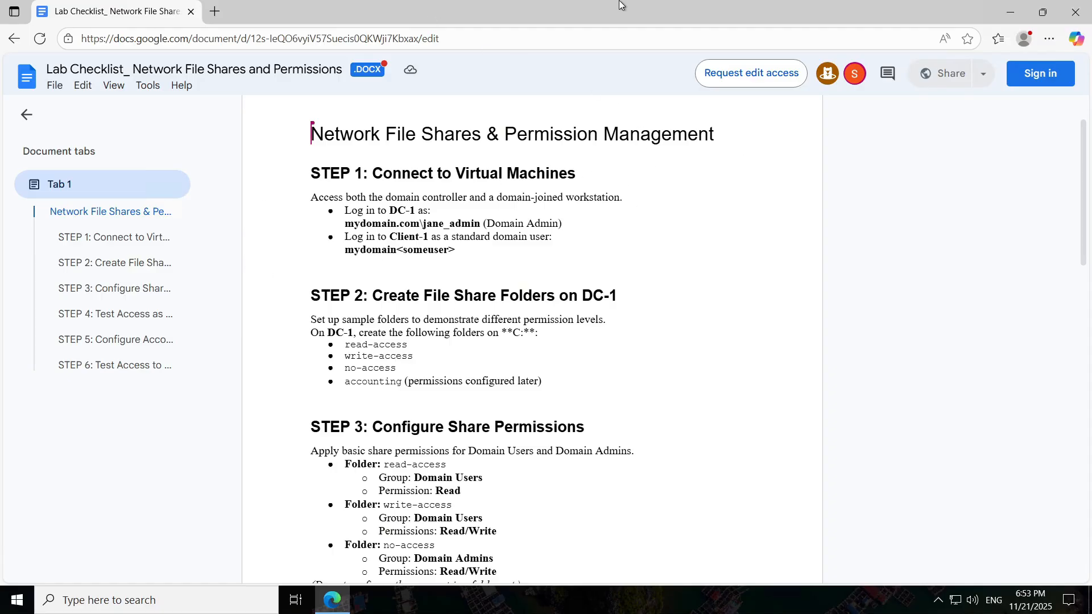
# Step: Minimize the remote desktop session and scroll the lab checklist down to STEP 2
pyautogui.moveTo(620, 2)
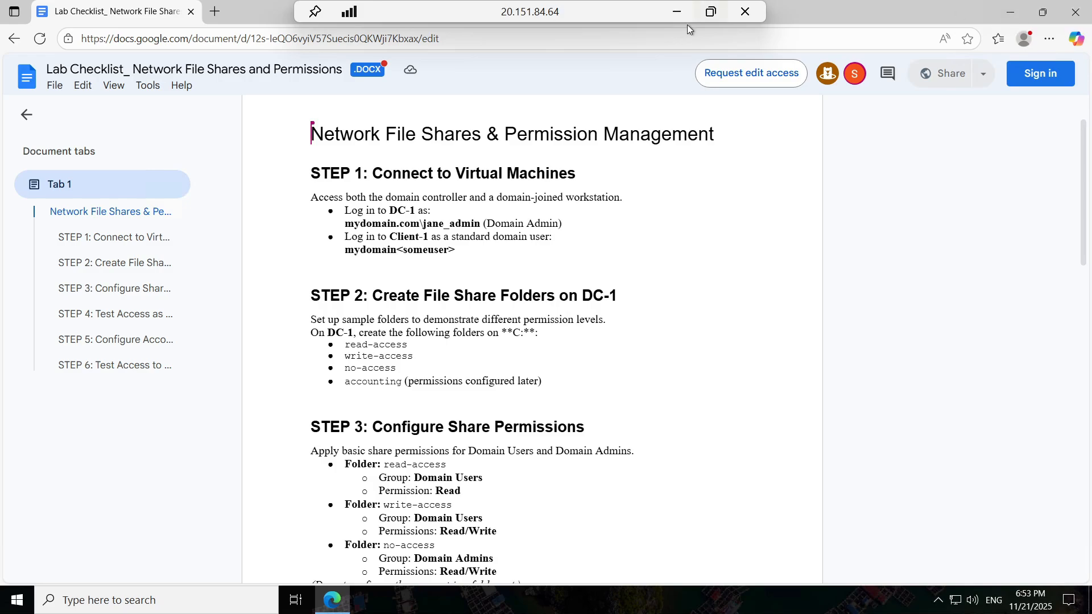
pyautogui.click(676, 12)
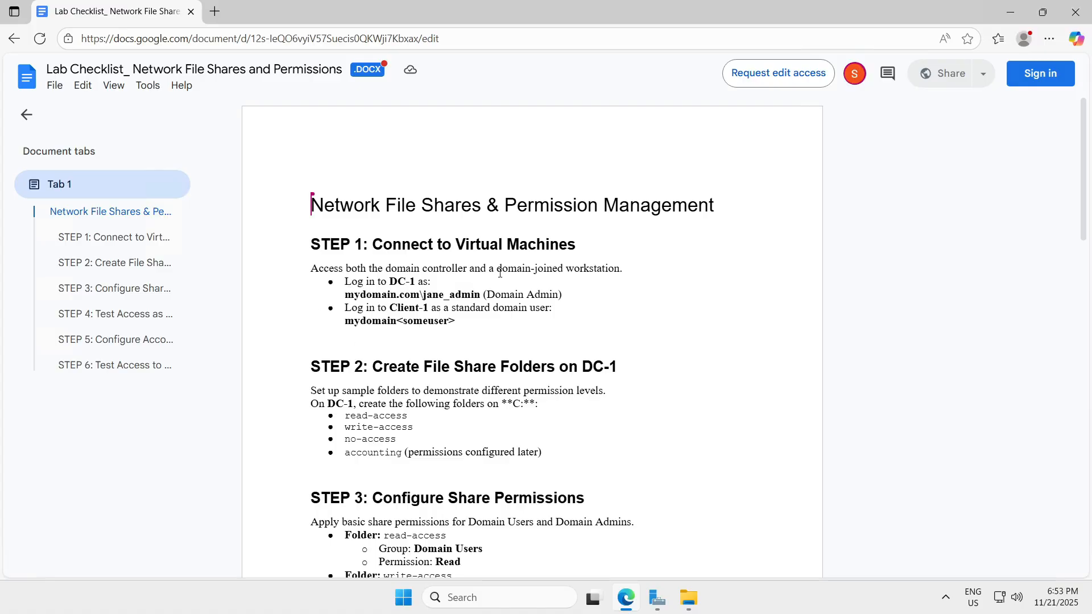
pyautogui.scroll(-4, 655, 201)
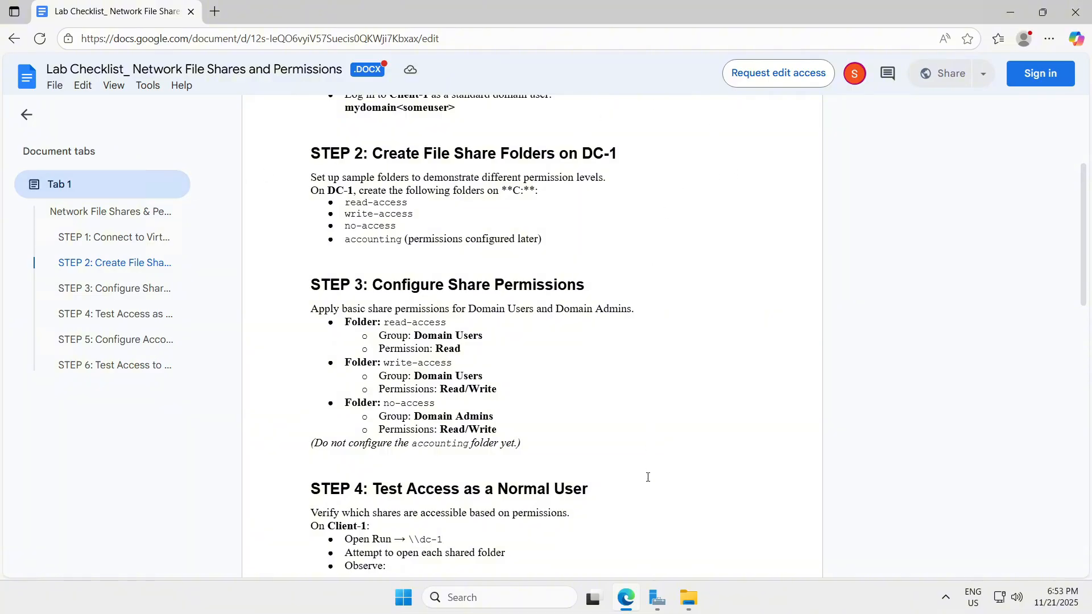
# Step: Open File Explorer on C: and create a new folder named read-access
pyautogui.click(698, 598)
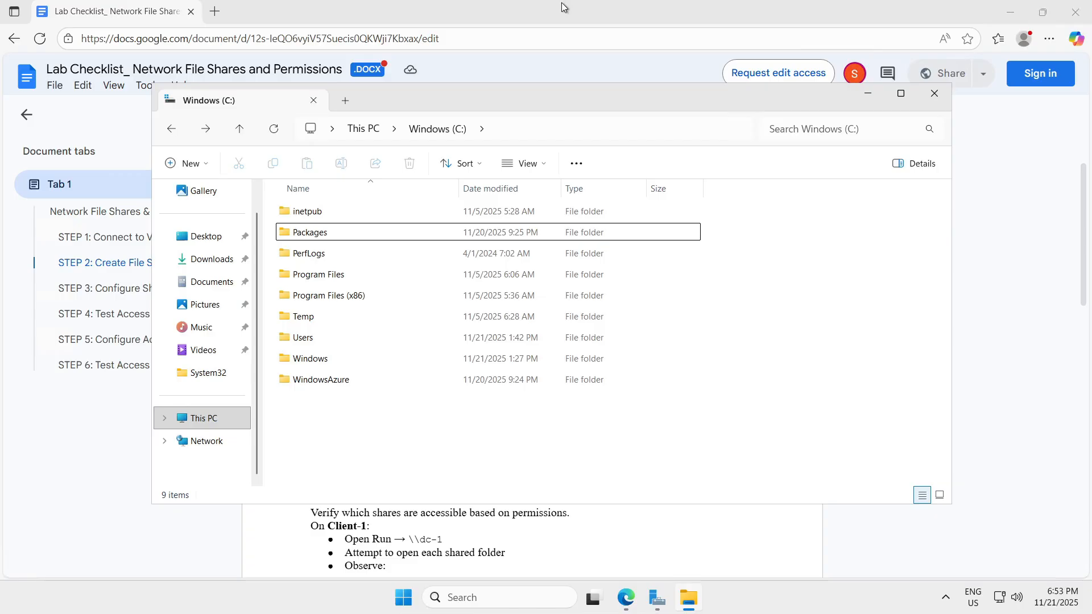
pyautogui.moveTo(618, 117); pyautogui.dragTo(643, 131)
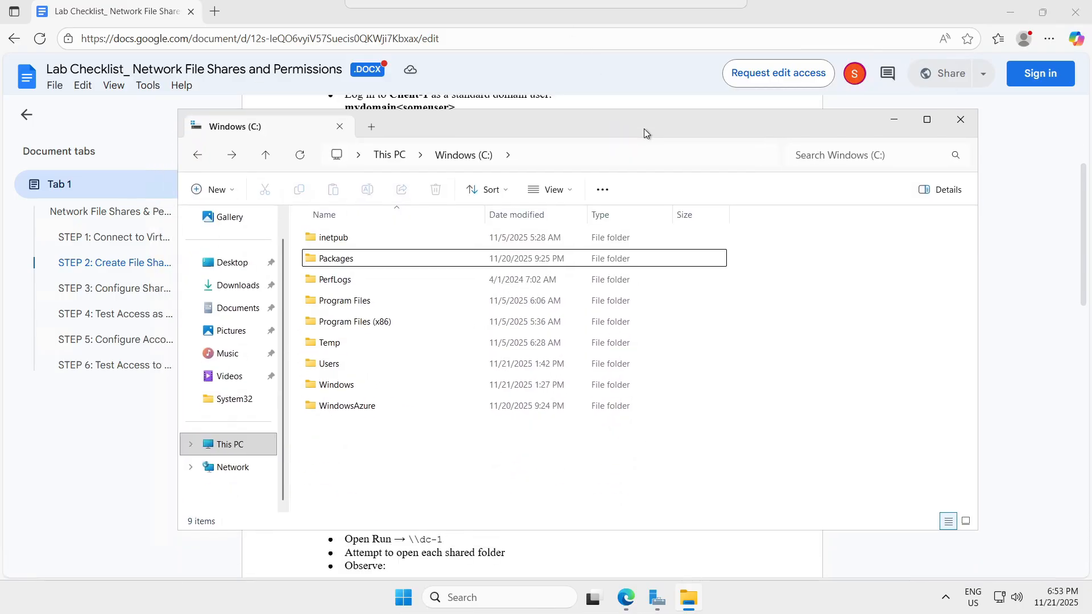
pyautogui.rightClick(374, 449)
pyautogui.moveTo(418, 353)
pyautogui.click(623, 350)
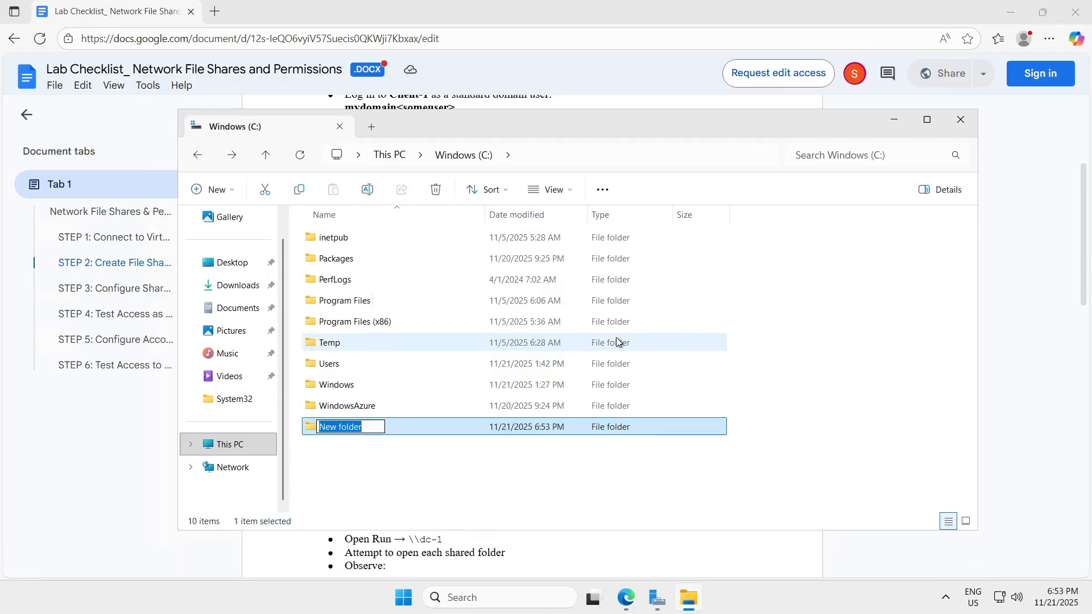
pyautogui.write('read-a')
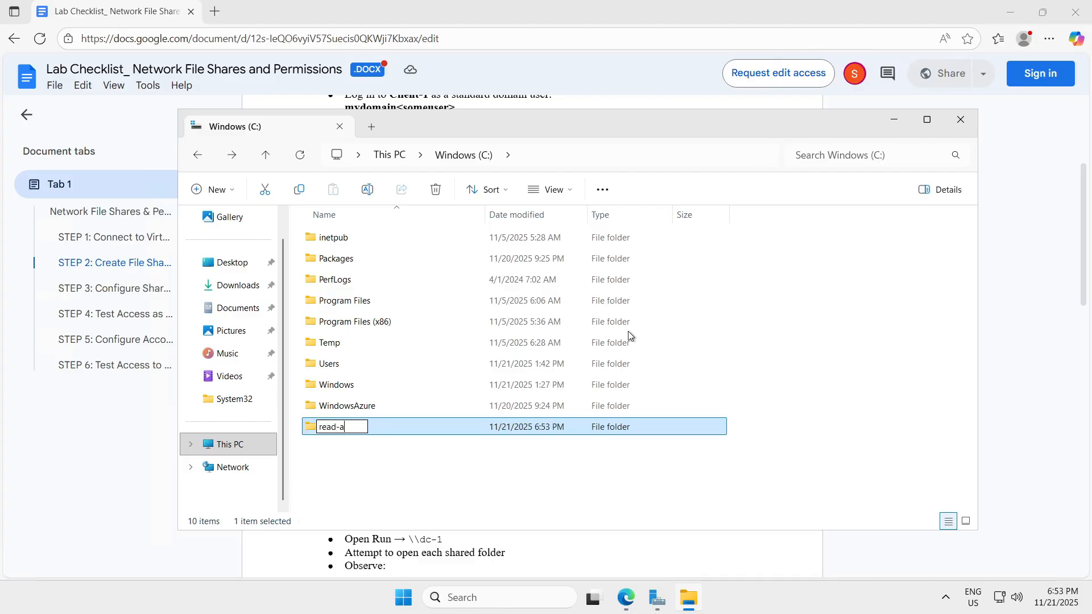
pyautogui.write('ccess')
pyautogui.press('Return')
# Step: Create a second new folder on C: named write-access
pyautogui.moveTo(864, 117); pyautogui.dragTo(877, 149)
pyautogui.click(370, 491)
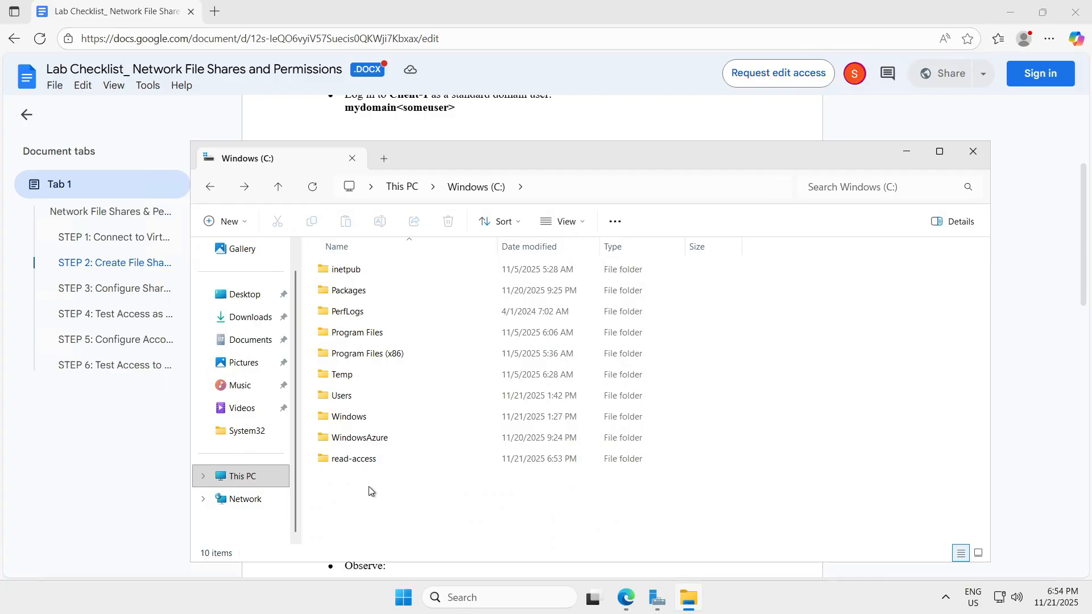
pyautogui.rightClick(370, 491)
pyautogui.moveTo(455, 393)
pyautogui.click(576, 394)
pyautogui.write('wri')
pyautogui.moveTo(624, 166); pyautogui.dragTo(654, 181)
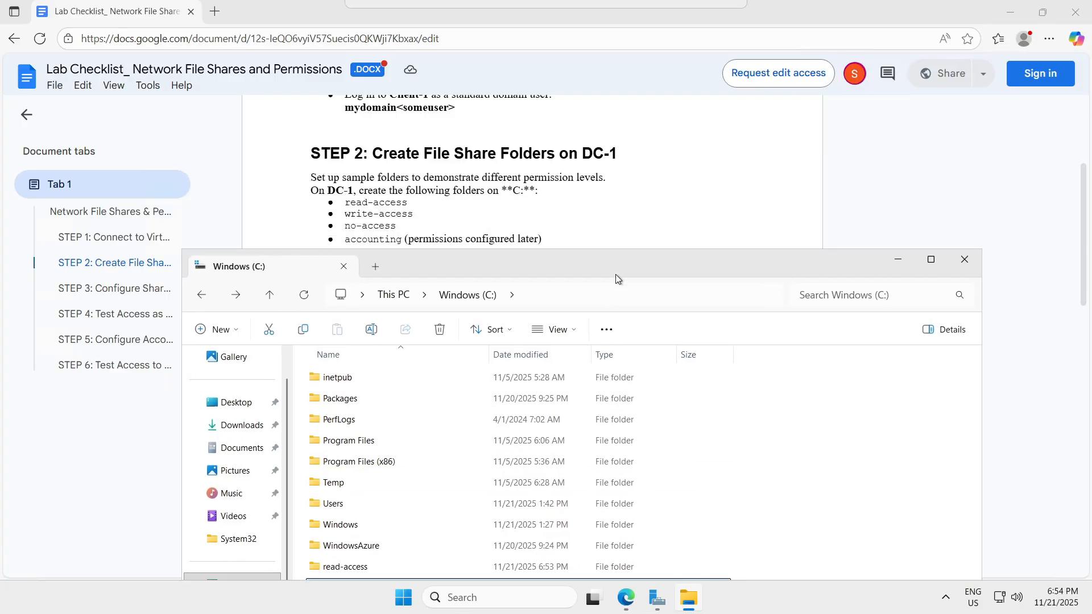
# Step: Create the no-access and accounting folders on C:, then minimize Explorer
pyautogui.rightClick(393, 526)
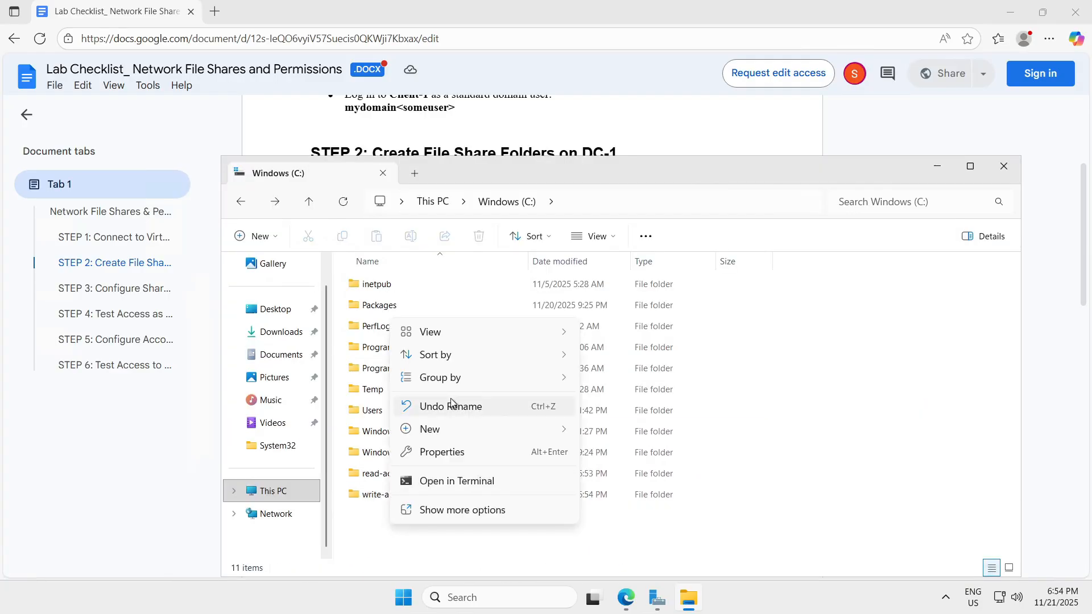
pyautogui.moveTo(546, 429)
pyautogui.click(597, 433)
pyautogui.write('no-')
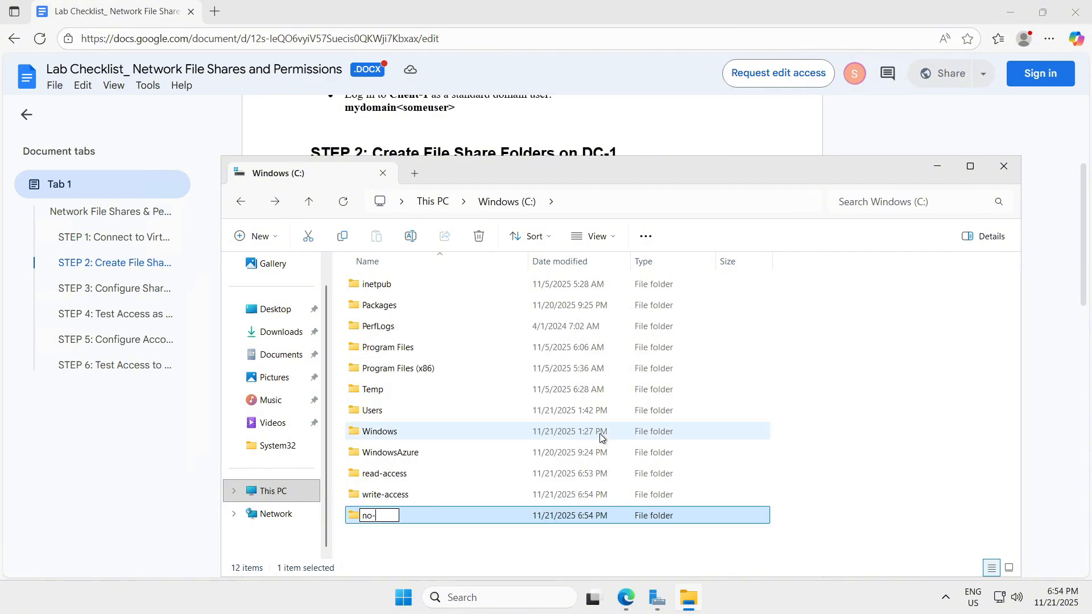
pyautogui.write('access')
pyautogui.press('Return')
pyautogui.hotkey('ctrl', 'shift', 'n')
pyautogui.write('acco')
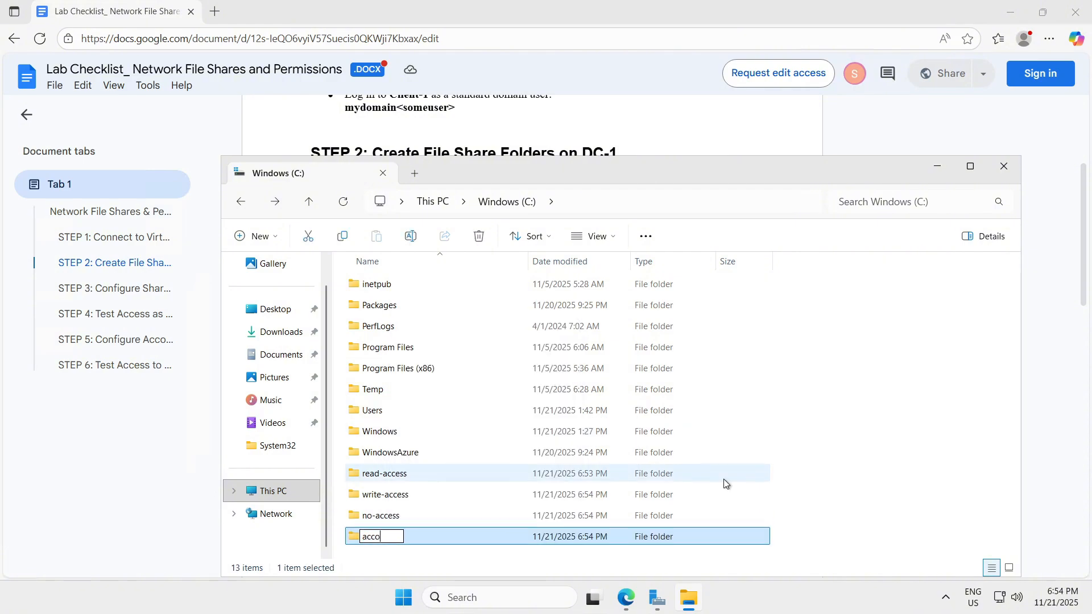
pyautogui.write('unting')
pyautogui.press('Return')
pyautogui.scroll(-5, 879, 135)
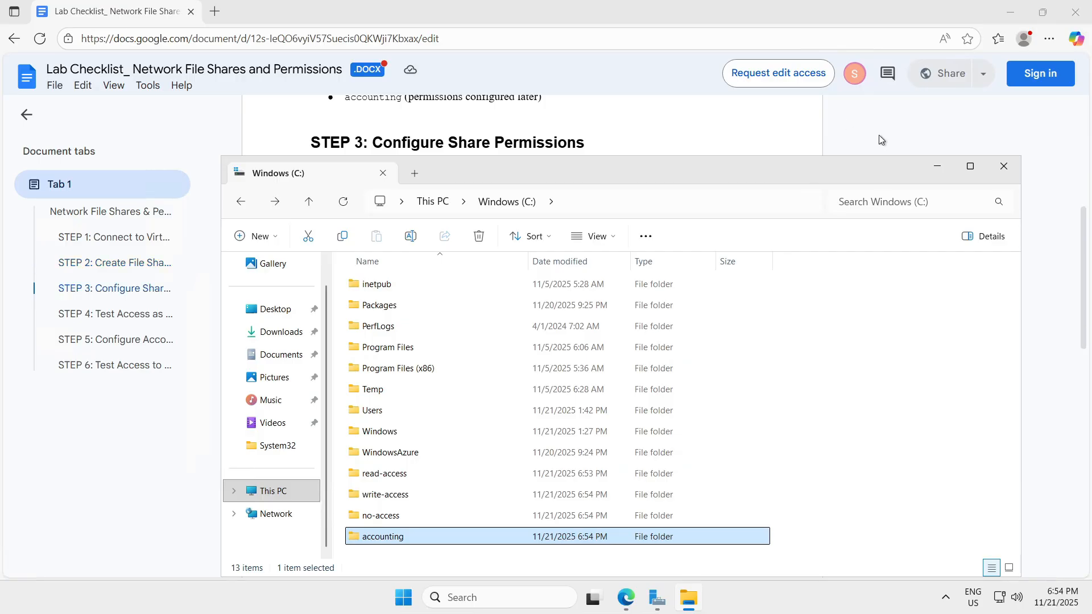
pyautogui.click(937, 166)
# Step: Share the read-access folder with Domain Users at Read permission
pyautogui.scroll(2, 531, 228)
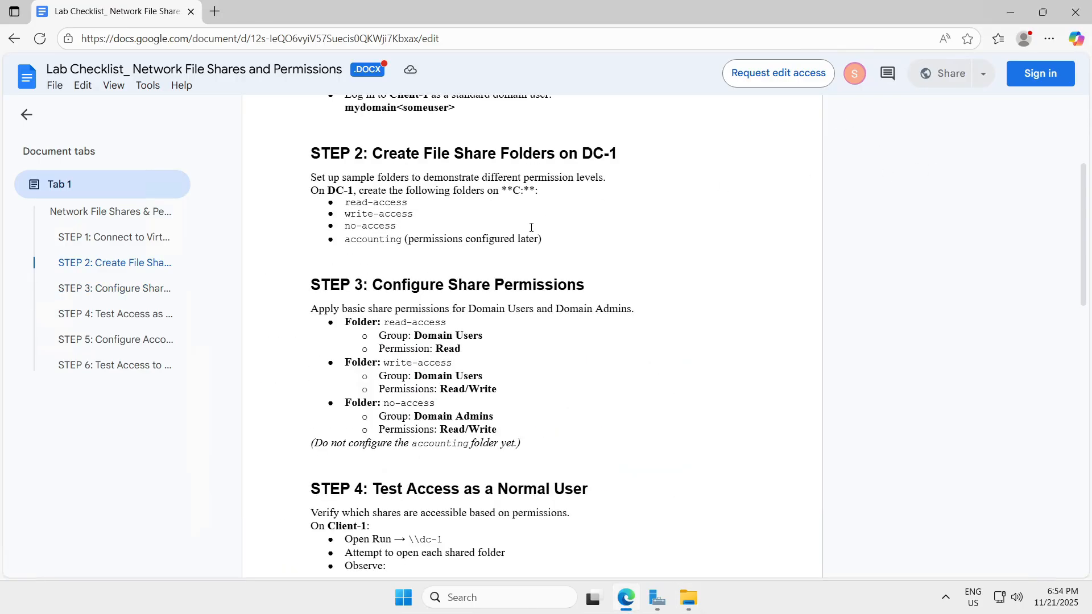
pyautogui.scroll(-3, 600, 229)
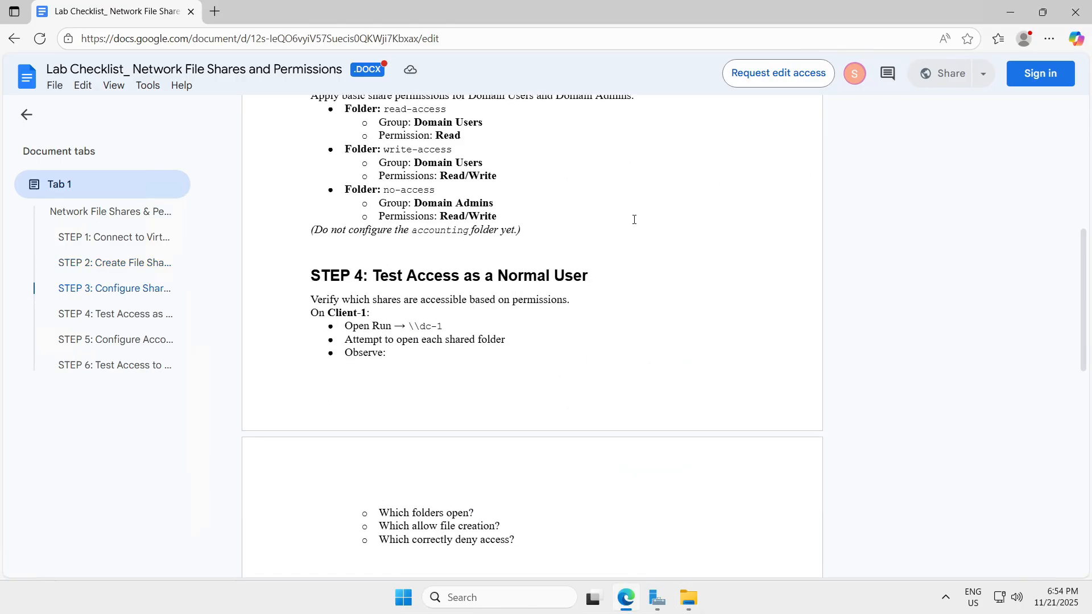
pyautogui.scroll(1, 630, 189)
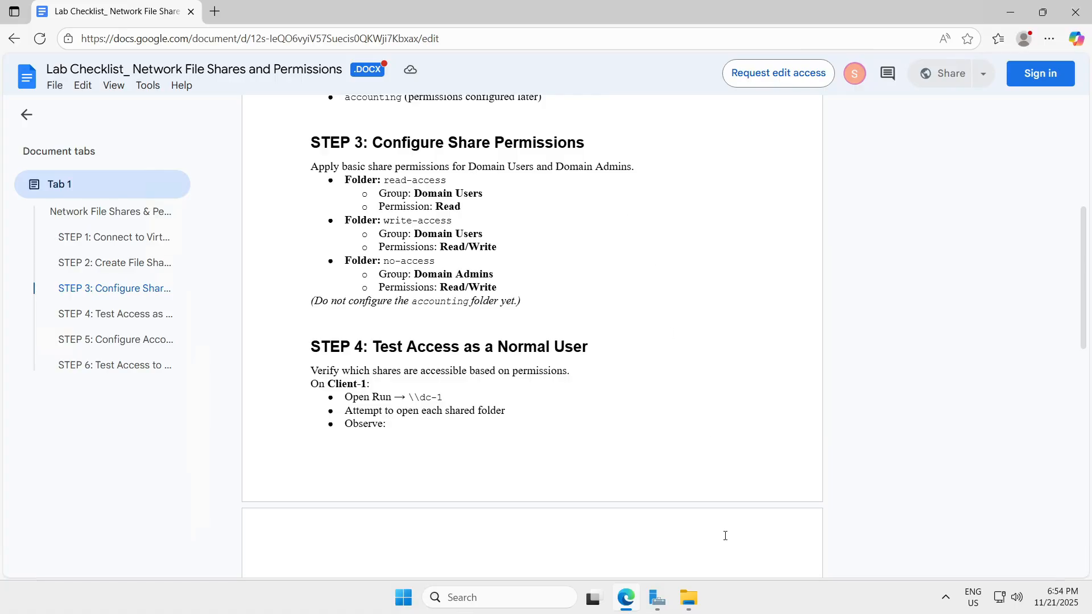
pyautogui.click(694, 611)
pyautogui.moveTo(659, 170); pyautogui.dragTo(985, 66)
pyautogui.click(713, 371)
pyautogui.rightClick(713, 370)
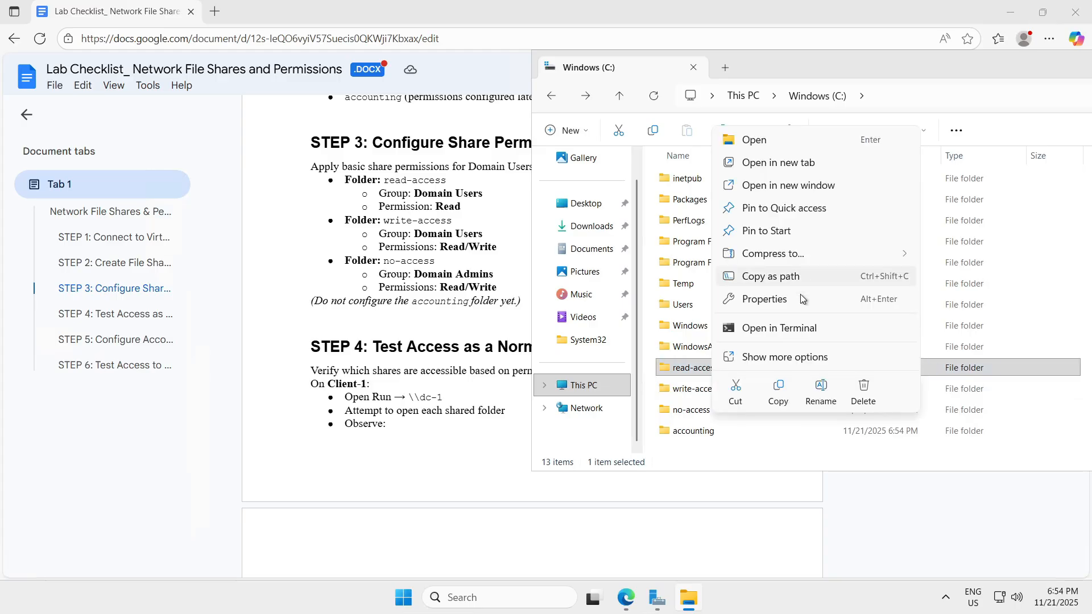
pyautogui.click(800, 296)
pyautogui.click(779, 273)
pyautogui.click(757, 366)
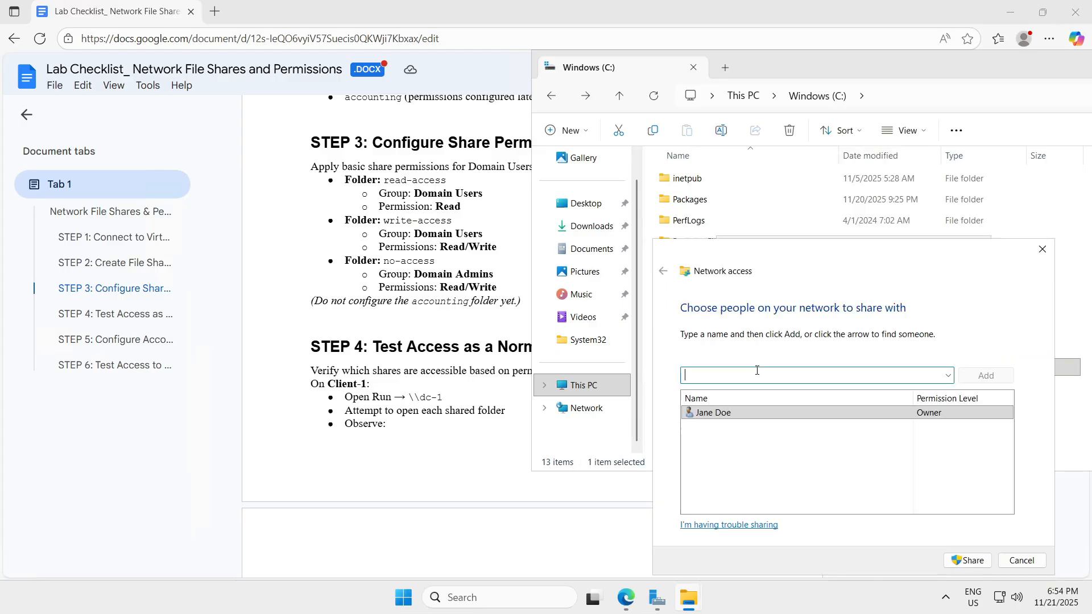
pyautogui.write('domain users')
pyautogui.press('Return')
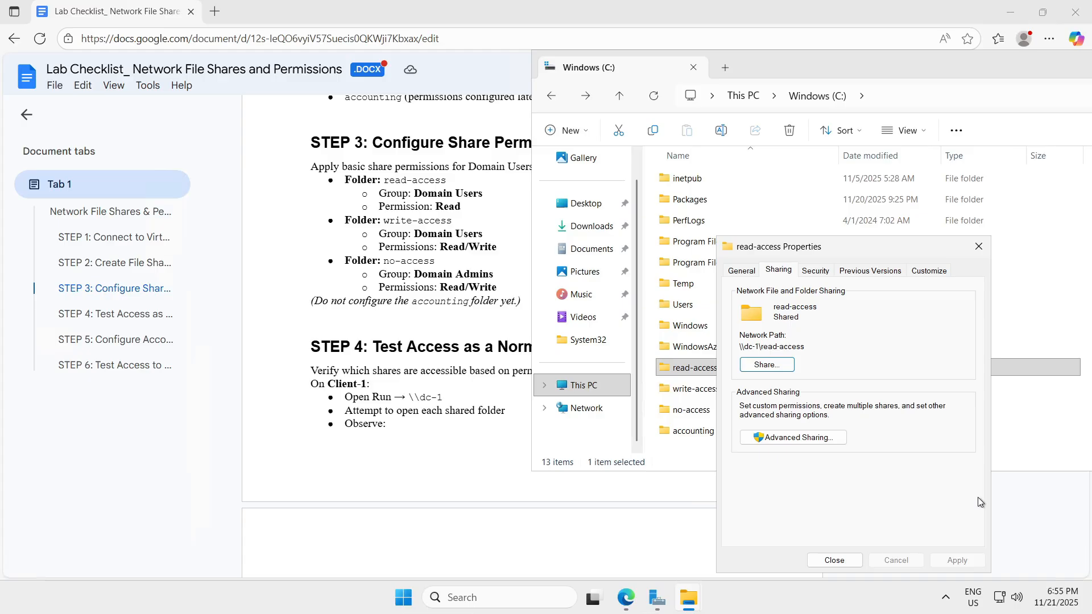
pyautogui.click(834, 561)
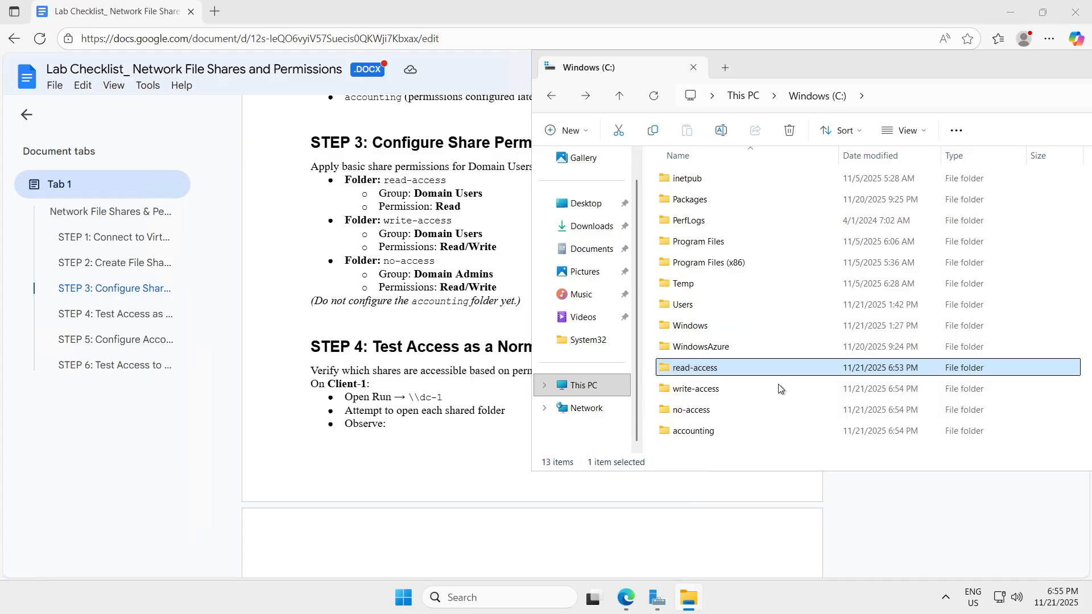
# Step: Share write-access with Domain Users and raise their permission to Read/Write
pyautogui.click(693, 391)
pyautogui.rightClick(693, 392)
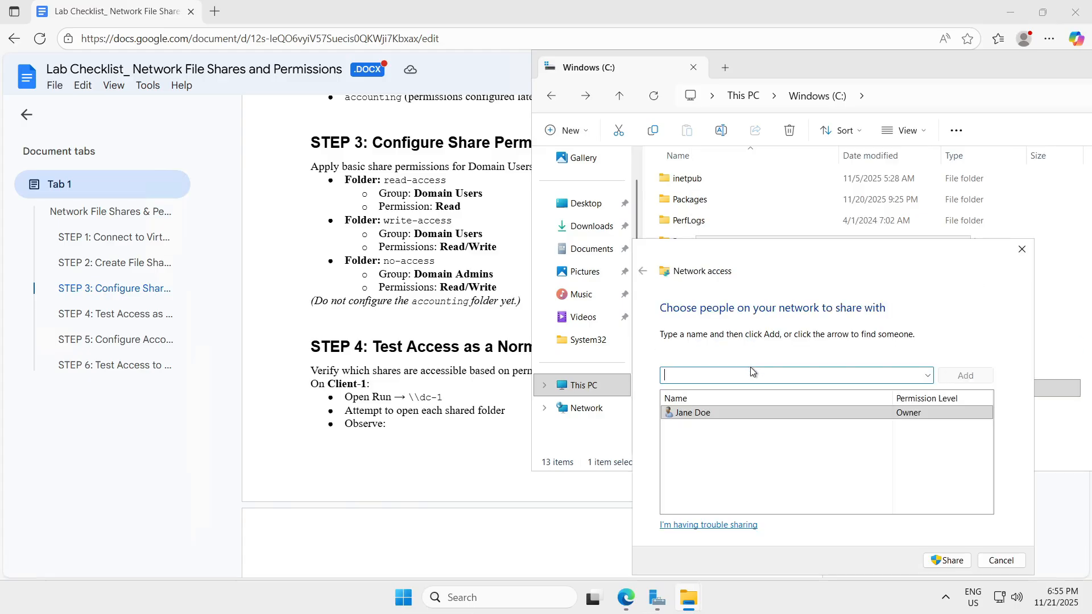
pyautogui.write('domain users')
pyautogui.press('Return')
pyautogui.click(945, 560)
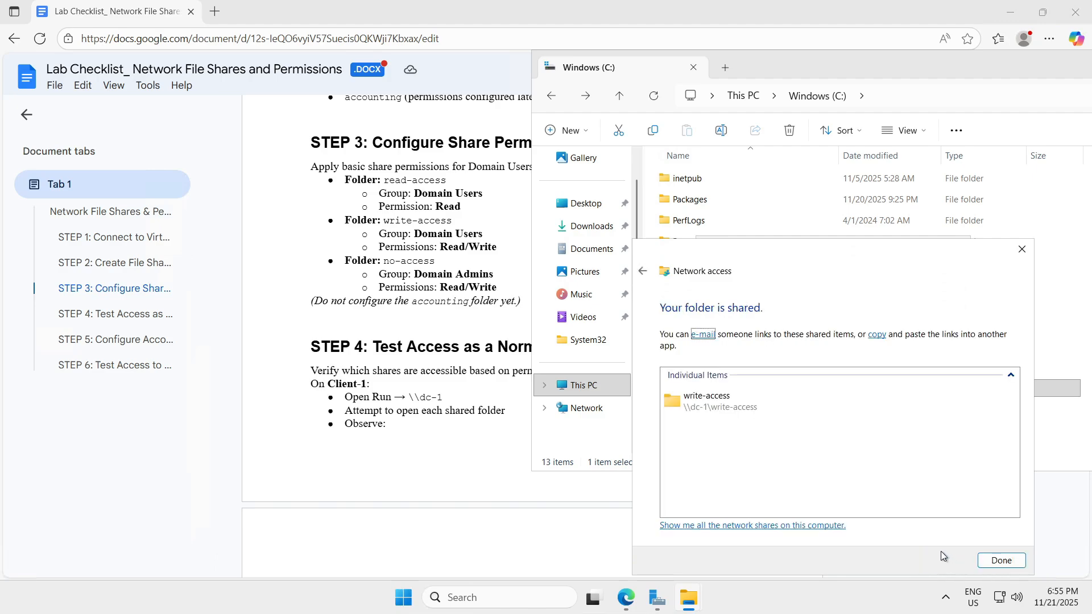
pyautogui.click(1001, 560)
pyautogui.click(746, 364)
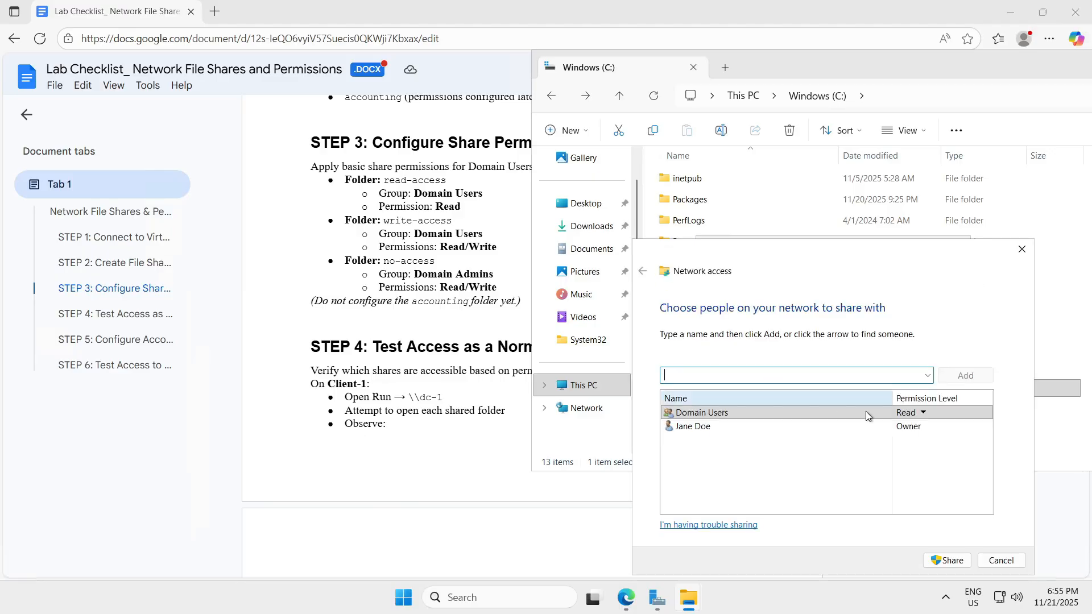
pyautogui.click(922, 412)
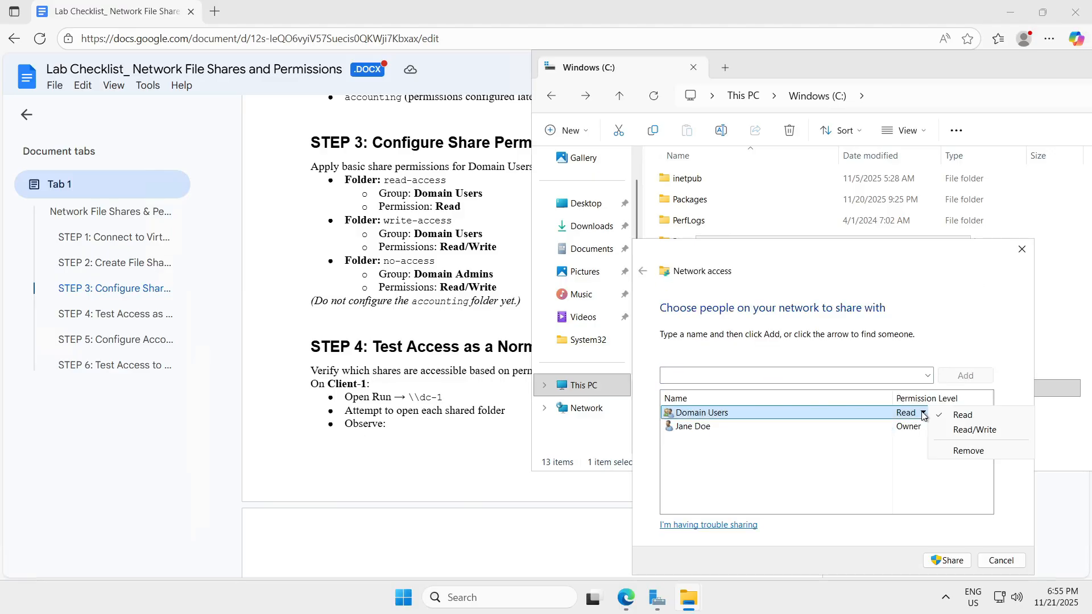
pyautogui.click(958, 430)
pyautogui.click(959, 563)
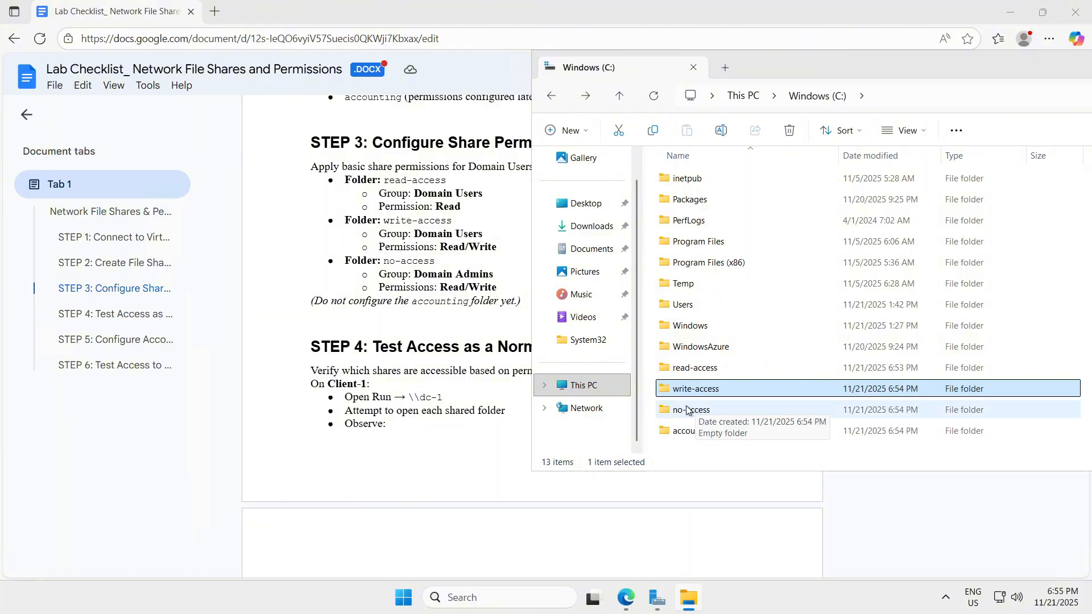
# Step: Start sharing the no-access folder with Domain Admins, then select the accounting folder
pyautogui.click(685, 409)
pyautogui.rightClick(685, 410)
pyautogui.click(739, 336)
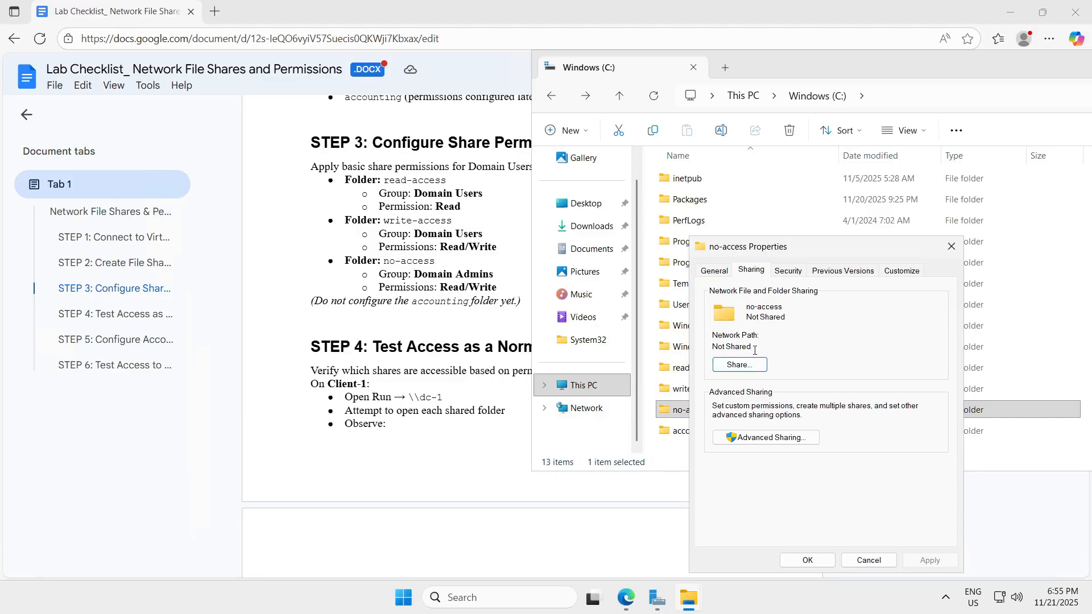
pyautogui.click(733, 361)
pyautogui.write('domain a')
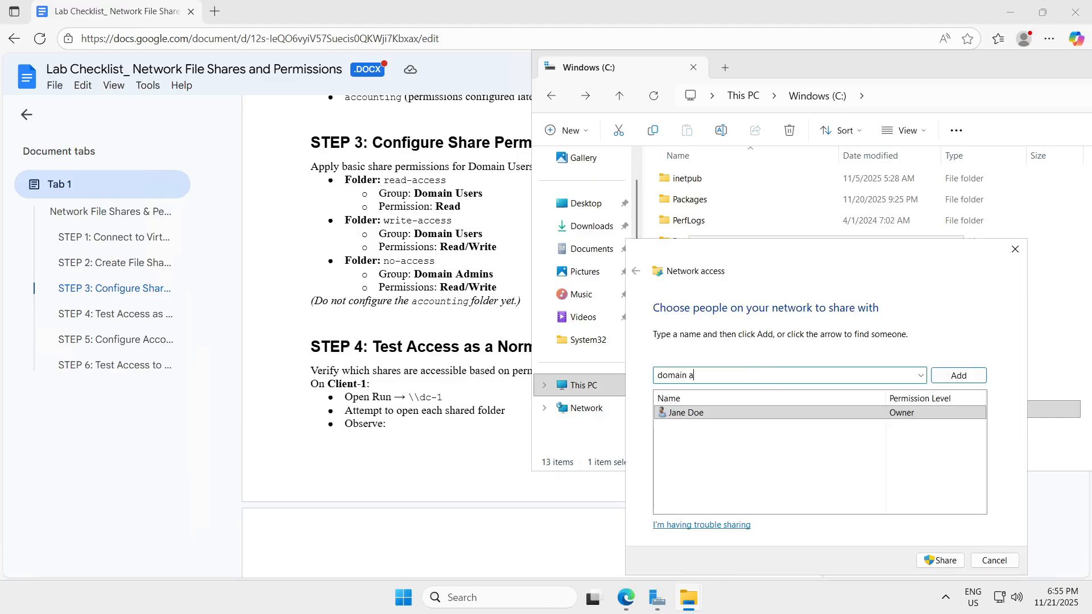
pyautogui.write('dmi')
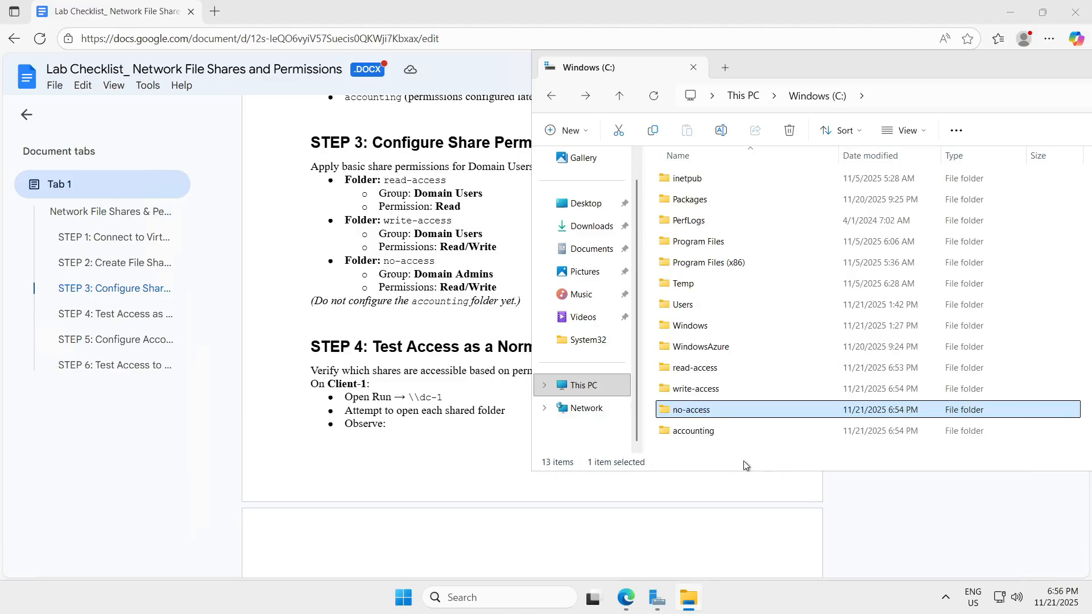
pyautogui.click(739, 431)
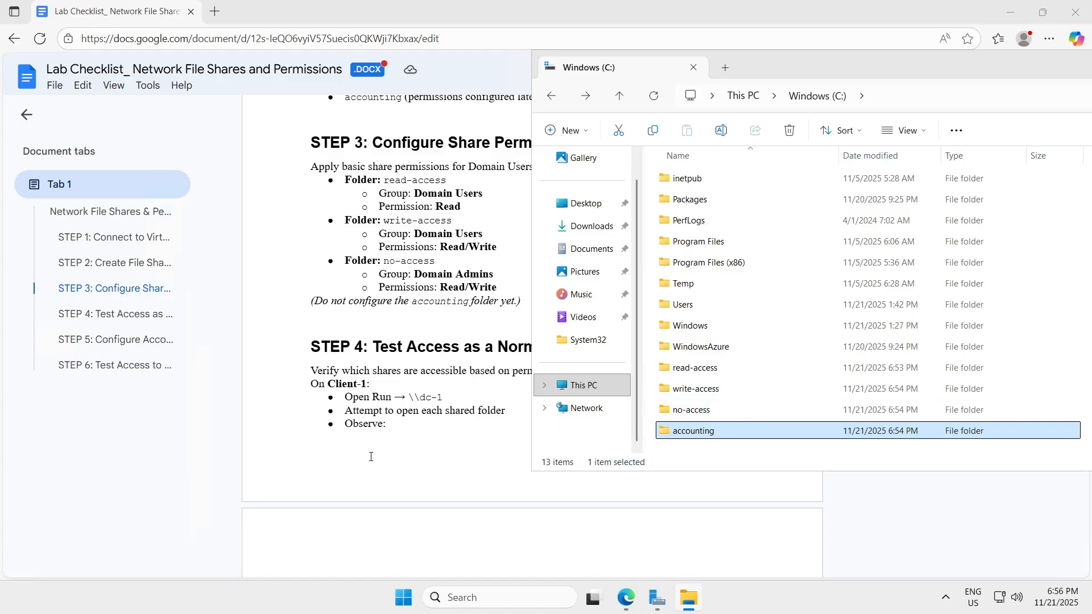
# Step: Bring the lab checklist forward and scroll it down to STEP 4
pyautogui.click(393, 452)
pyautogui.scroll(-2, 583, 274)
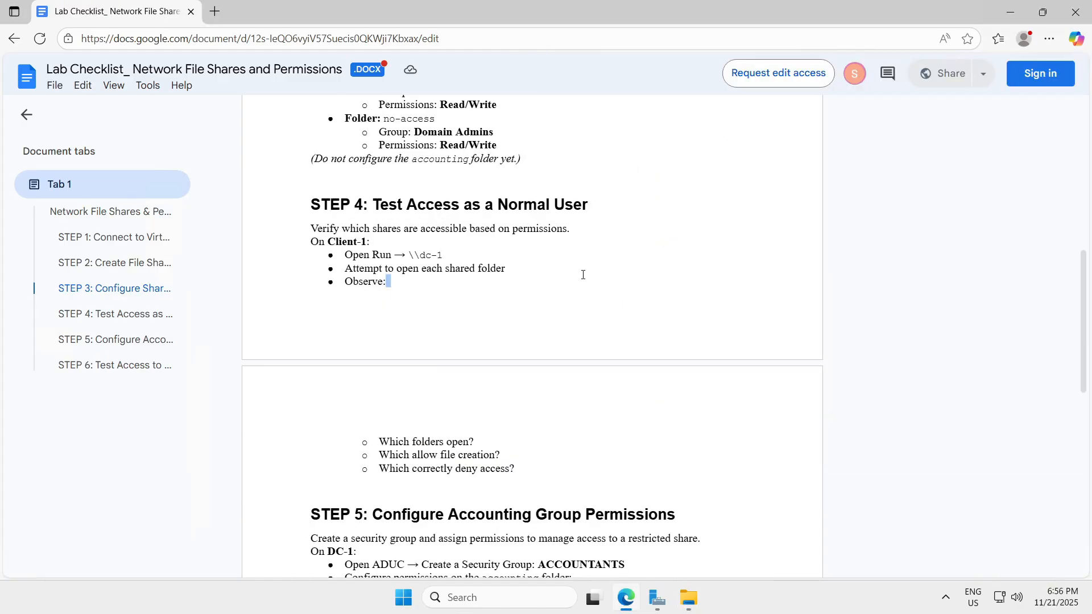
pyautogui.scroll(-1, 583, 275)
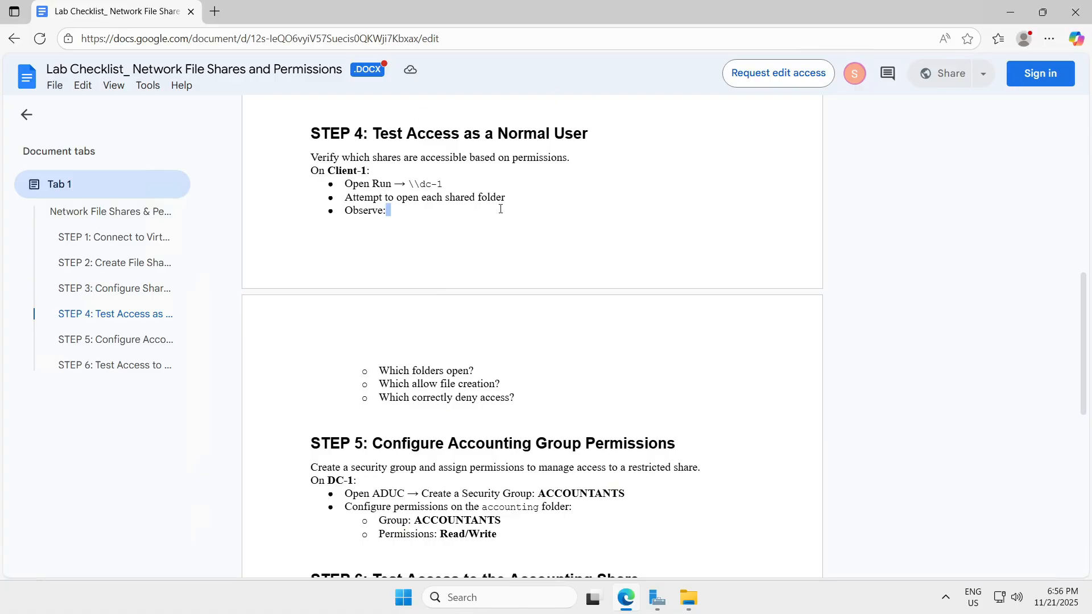
# Step: Switch to the 20.151.84.64 remote session and minimise the checklist browser there
pyautogui.moveTo(704, 602)
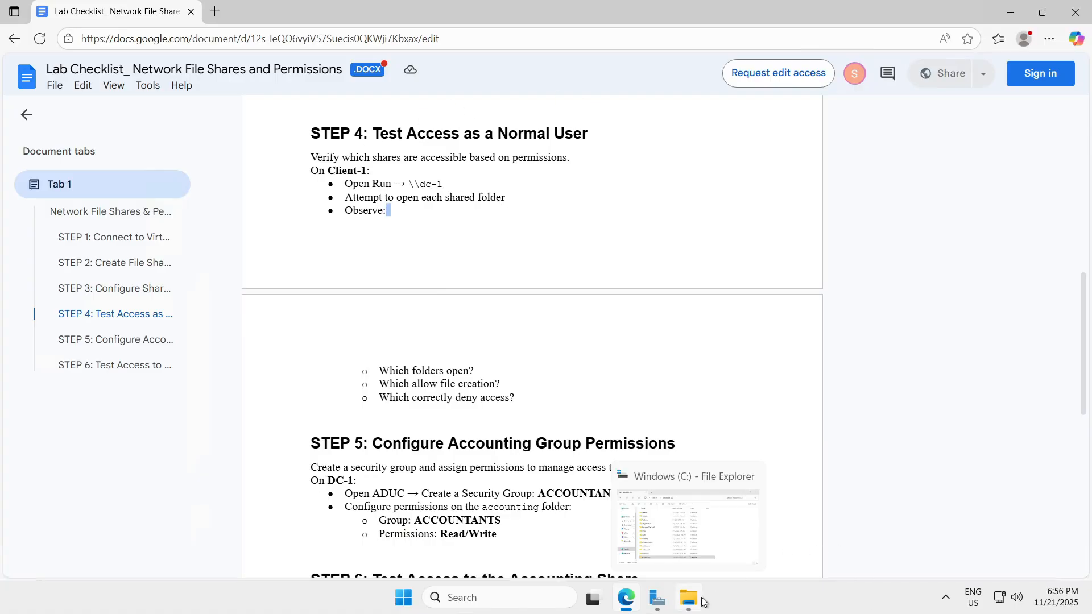
pyautogui.click(681, 8)
pyautogui.click(803, 602)
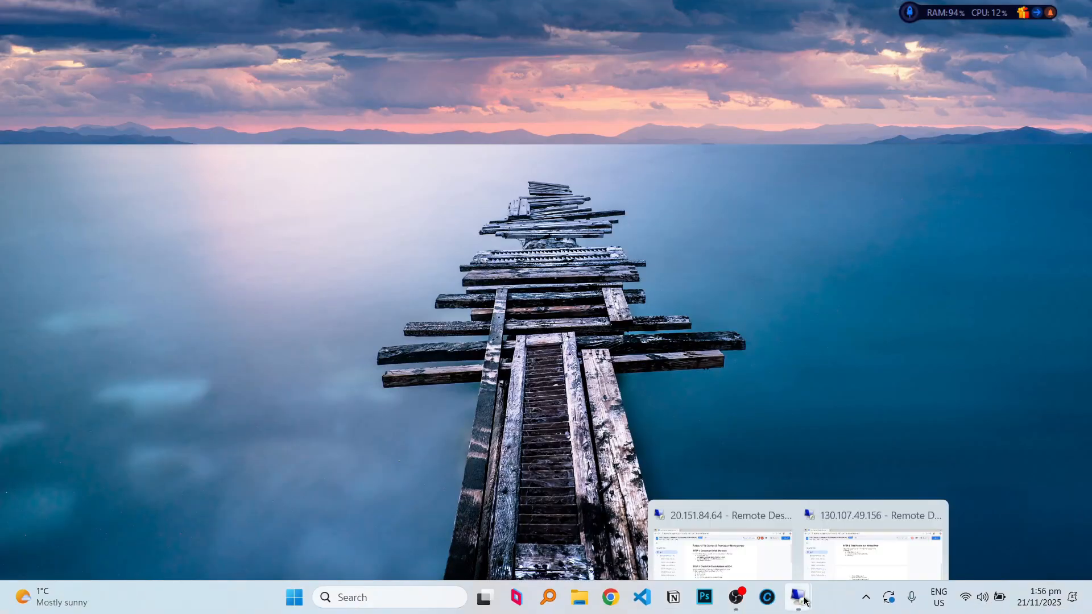
pyautogui.click(722, 549)
pyautogui.scroll(-5, 638, 277)
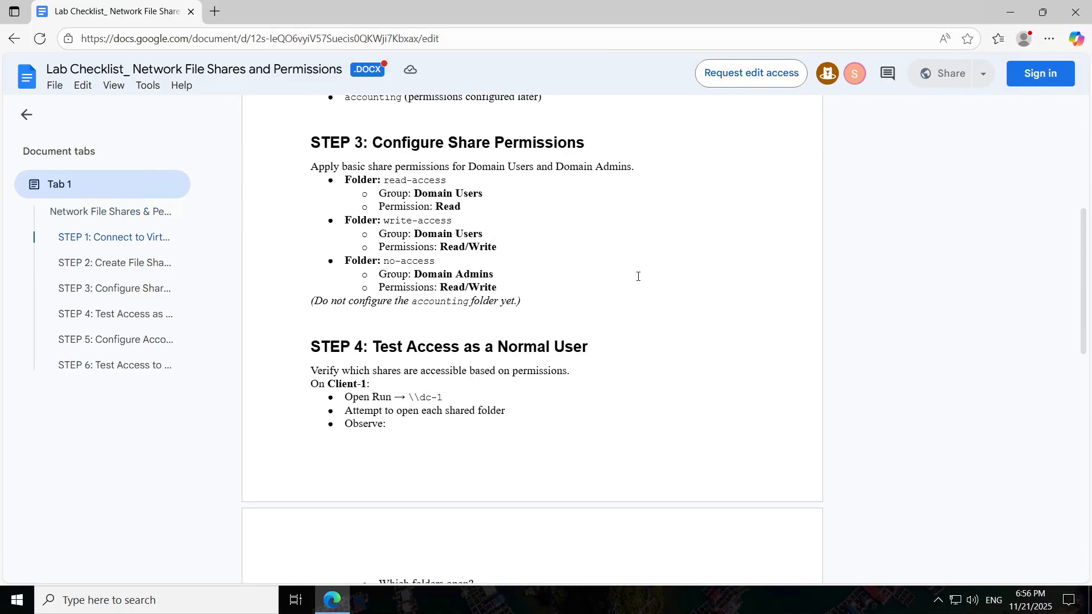
pyautogui.scroll(-6, 638, 276)
pyautogui.scroll(3, 638, 277)
pyautogui.scroll(-1, 639, 276)
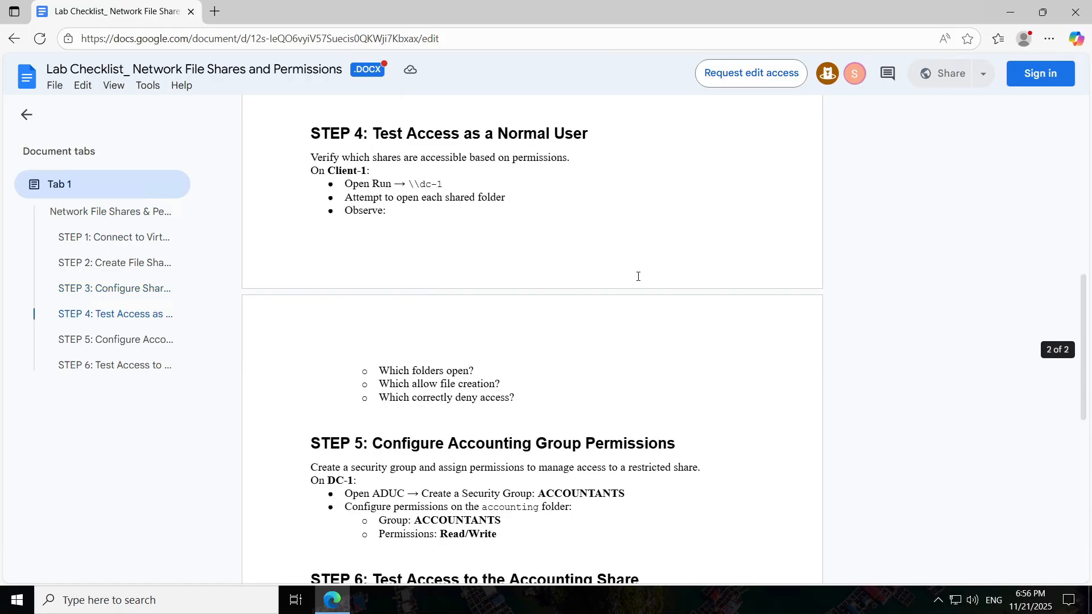
pyautogui.click(1010, 12)
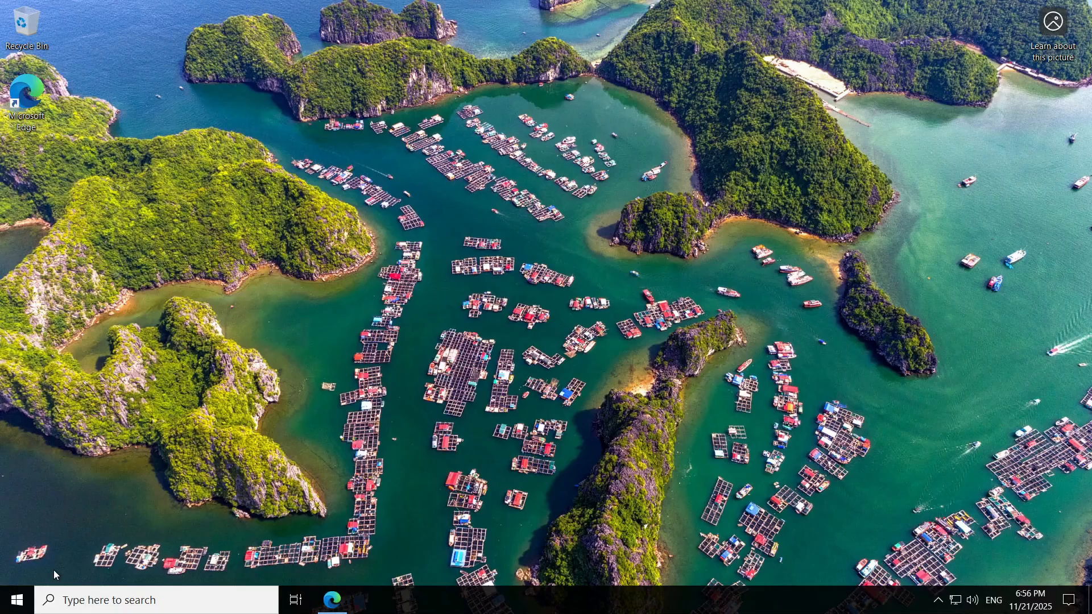
# Step: Launch File Explorer from a Windows search and browse to \\dc-1 to list its shares
pyautogui.click(25, 600)
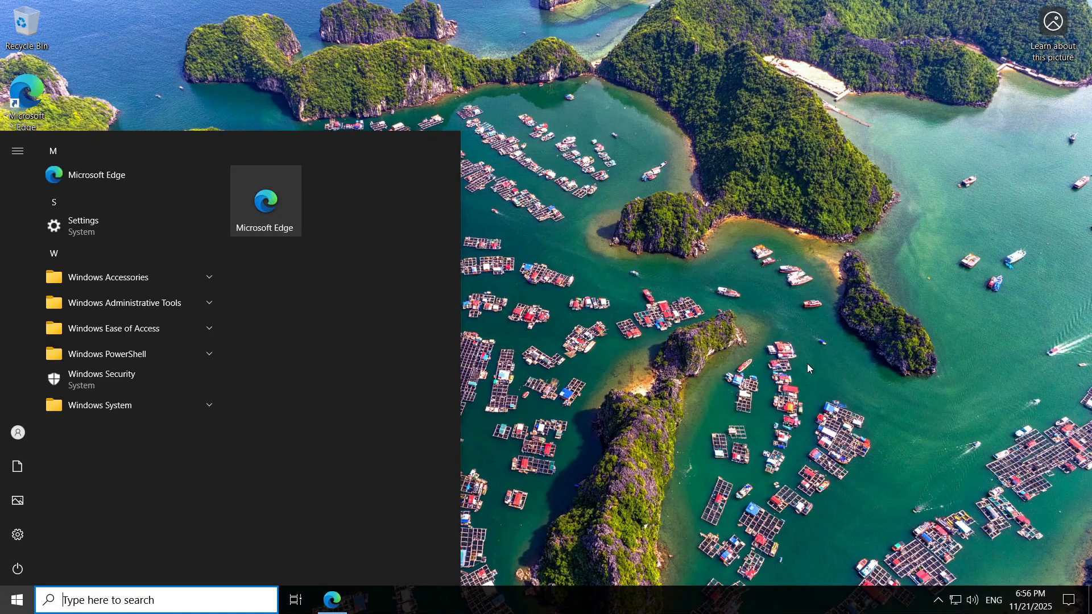
pyautogui.click(802, 366)
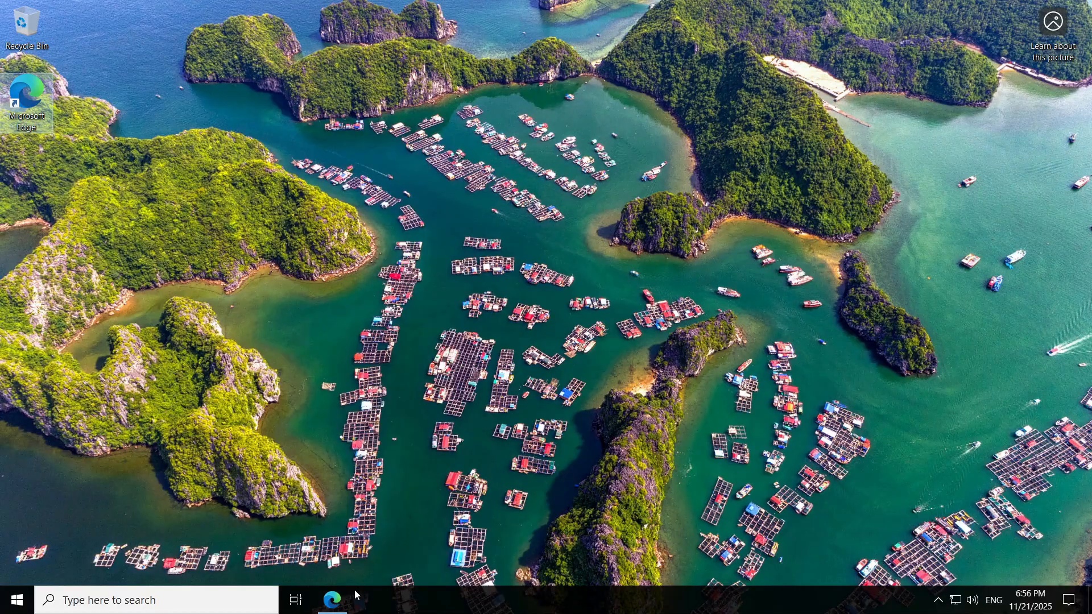
pyautogui.click(335, 599)
pyautogui.click(335, 599)
pyautogui.click(247, 607)
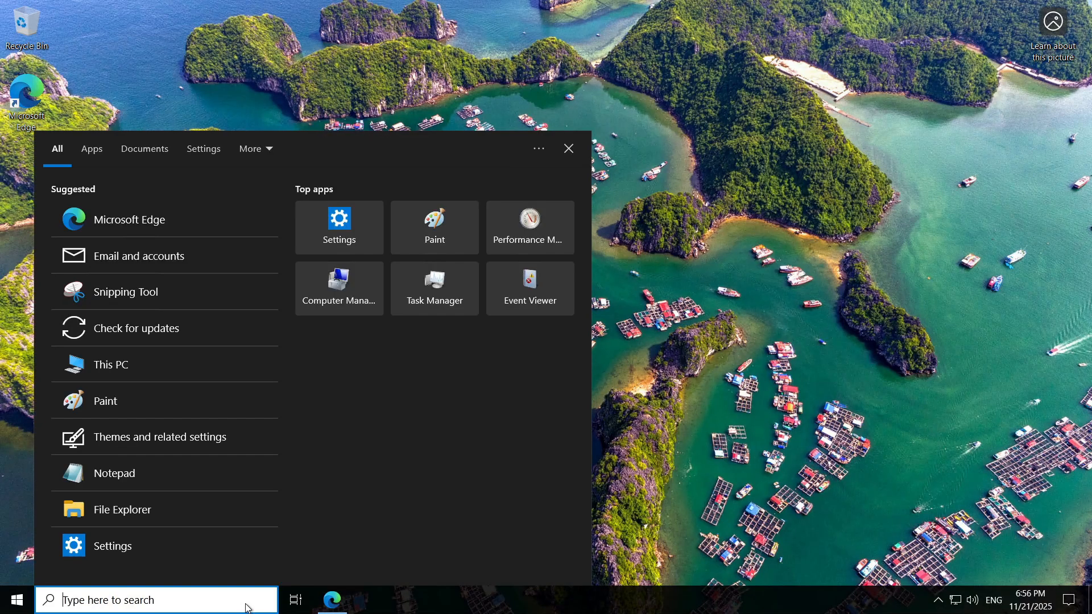
pyautogui.write('fil')
pyautogui.click(432, 137)
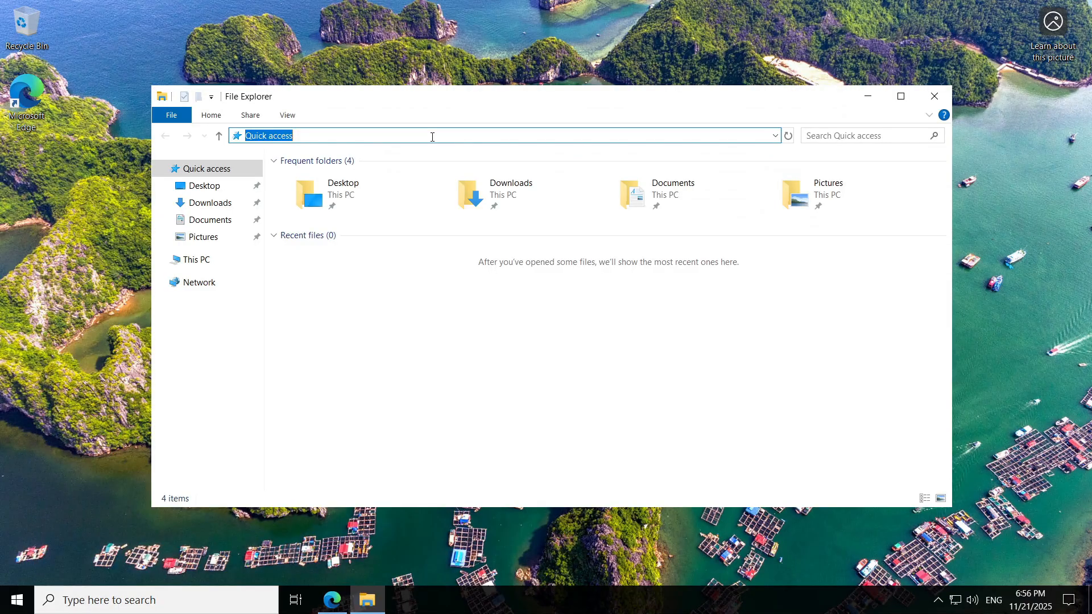
pyautogui.write('\\dc-1')
pyautogui.press('Return')
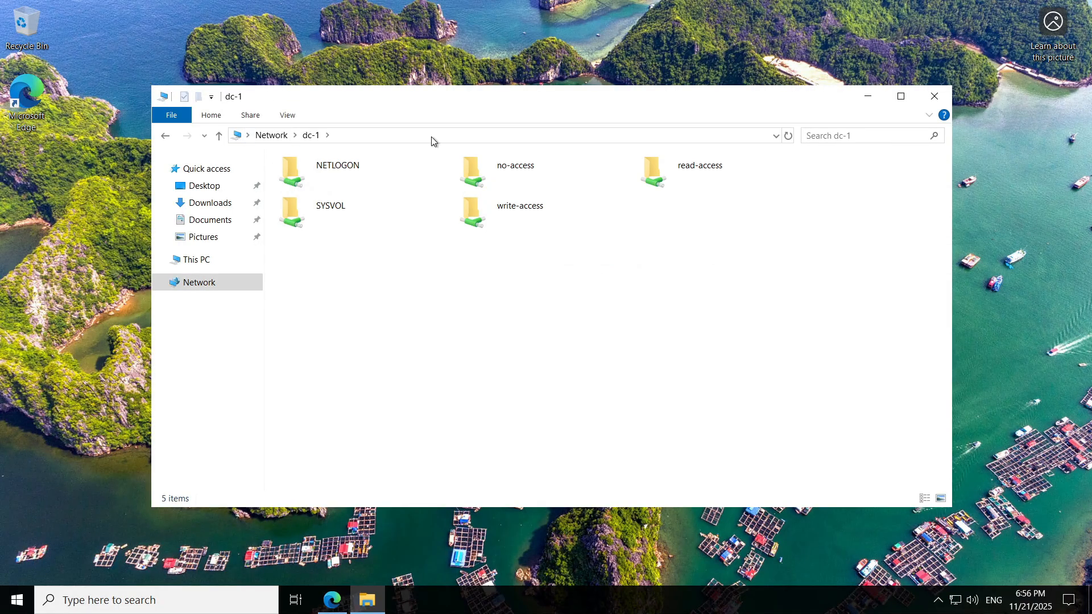
pyautogui.moveTo(567, 6)
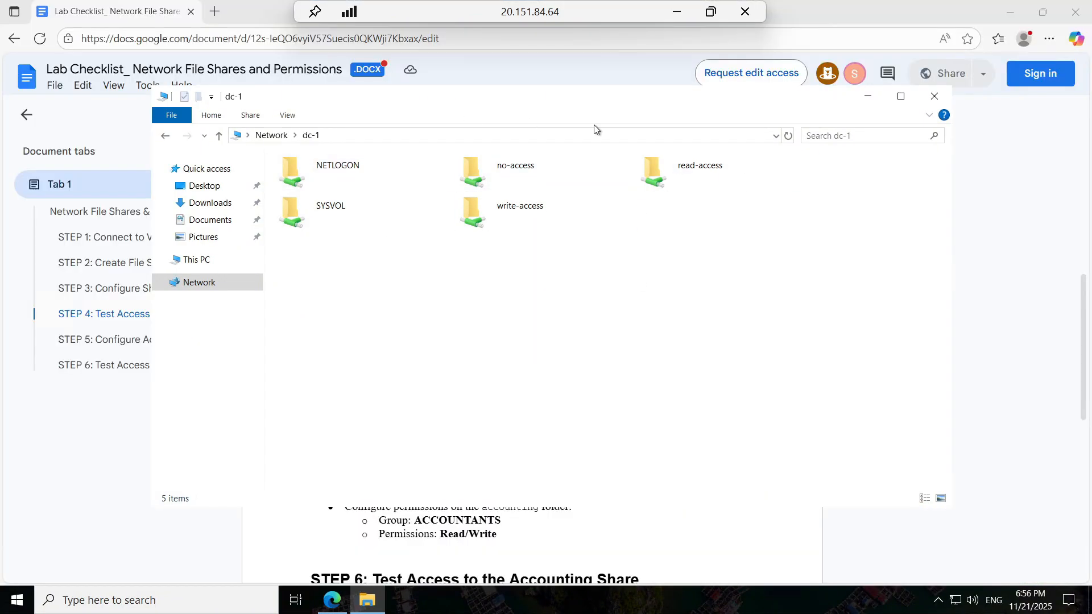
# Step: Open the read-access share and confirm creating a text document there is denied
pyautogui.moveTo(756, 99); pyautogui.dragTo(746, 366)
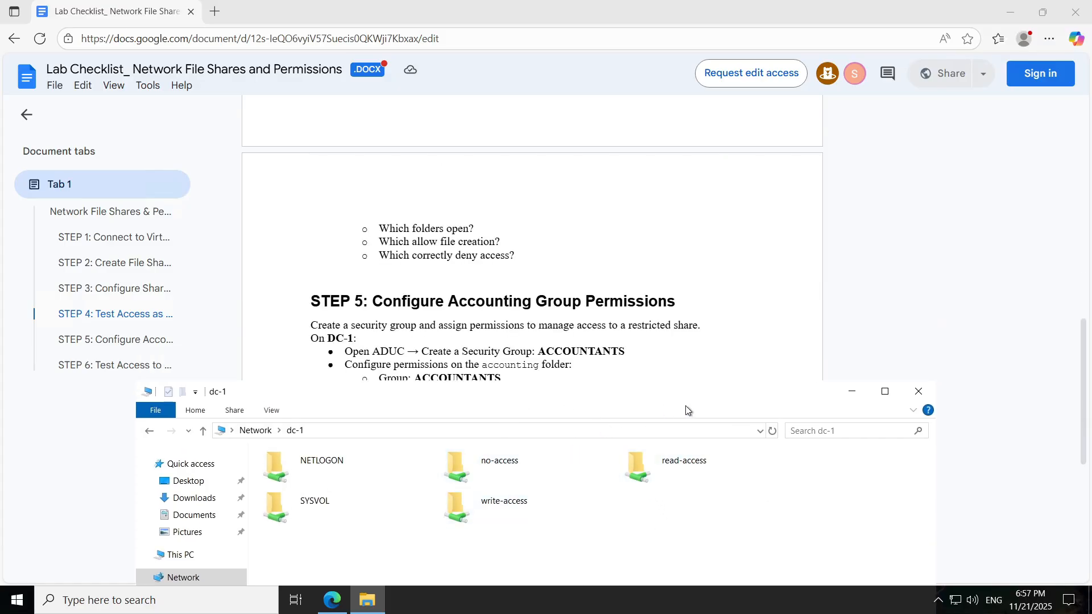
pyautogui.moveTo(705, 386); pyautogui.dragTo(698, 227)
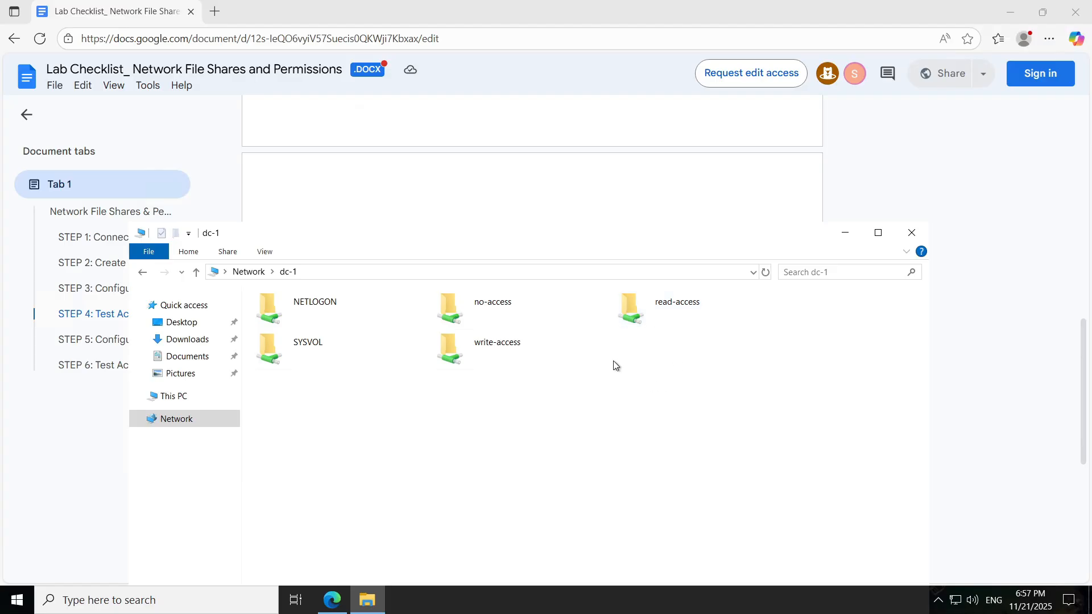
pyautogui.scroll(-3, 663, 161)
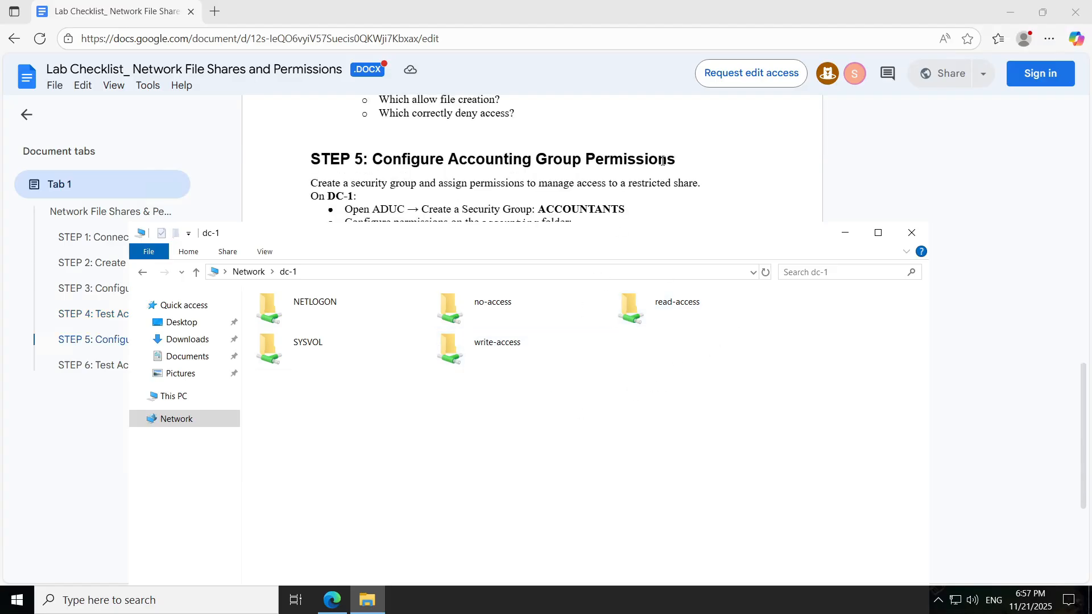
pyautogui.scroll(1, 662, 161)
pyautogui.scroll(-1, 662, 161)
pyautogui.scroll(1, 663, 161)
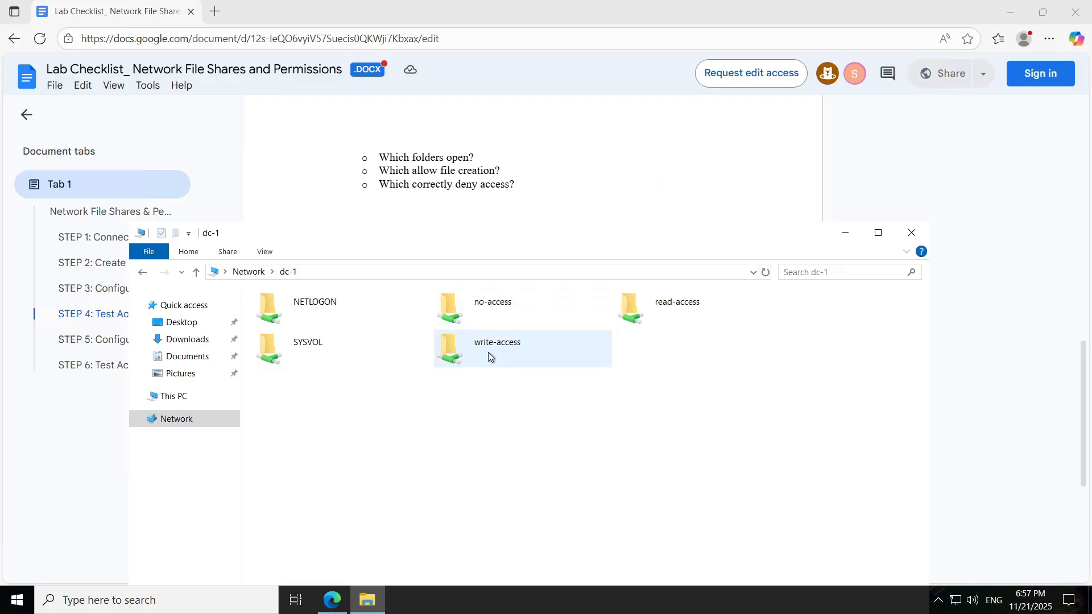
pyautogui.click(703, 315)
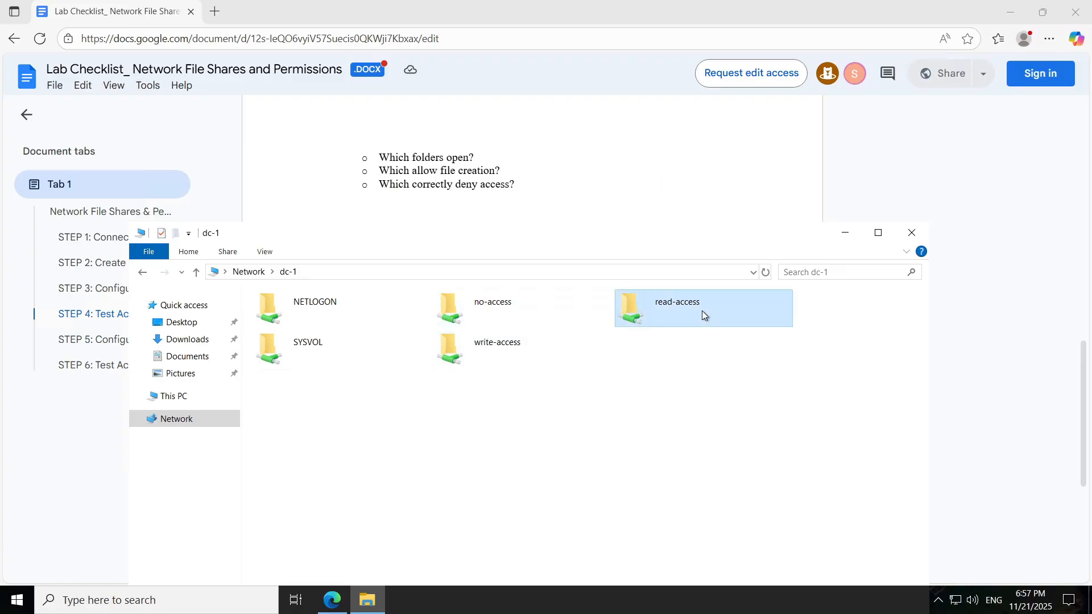
pyautogui.doubleClick(702, 312)
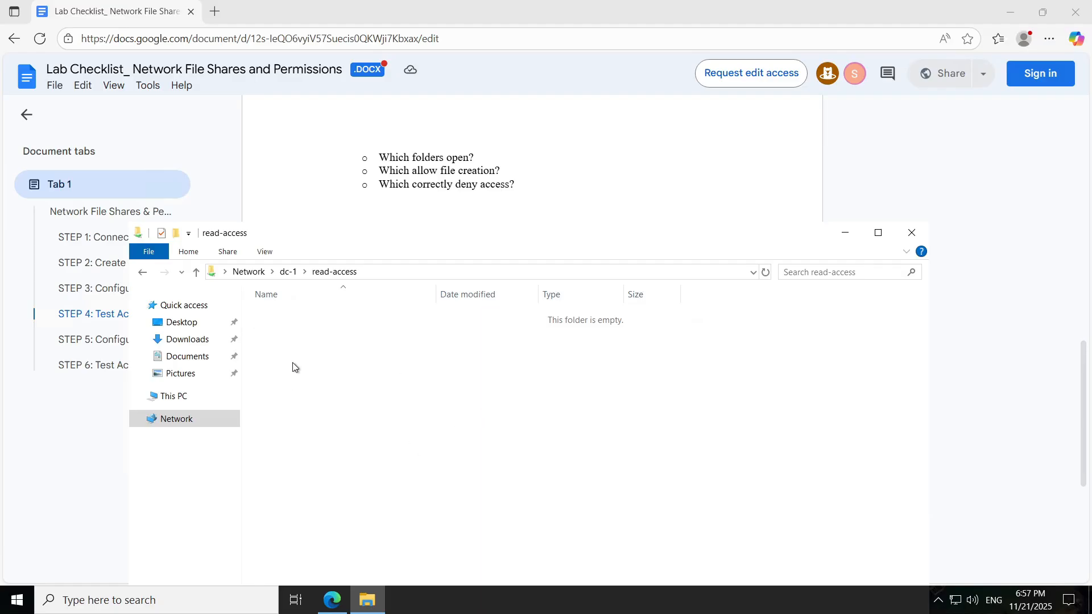
pyautogui.rightClick(361, 354)
pyautogui.moveTo(444, 493)
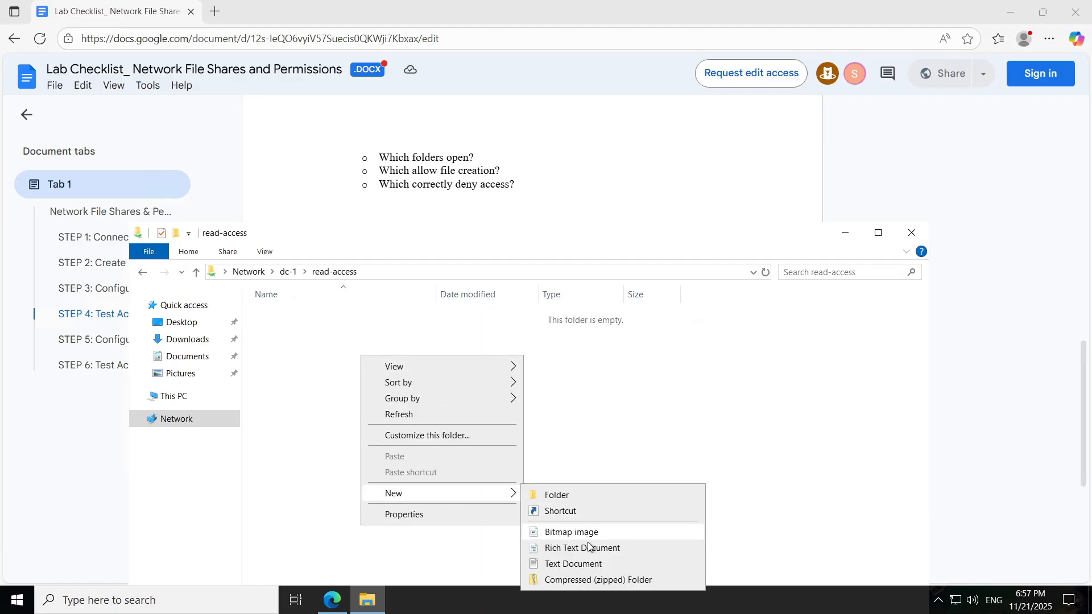
pyautogui.click(592, 563)
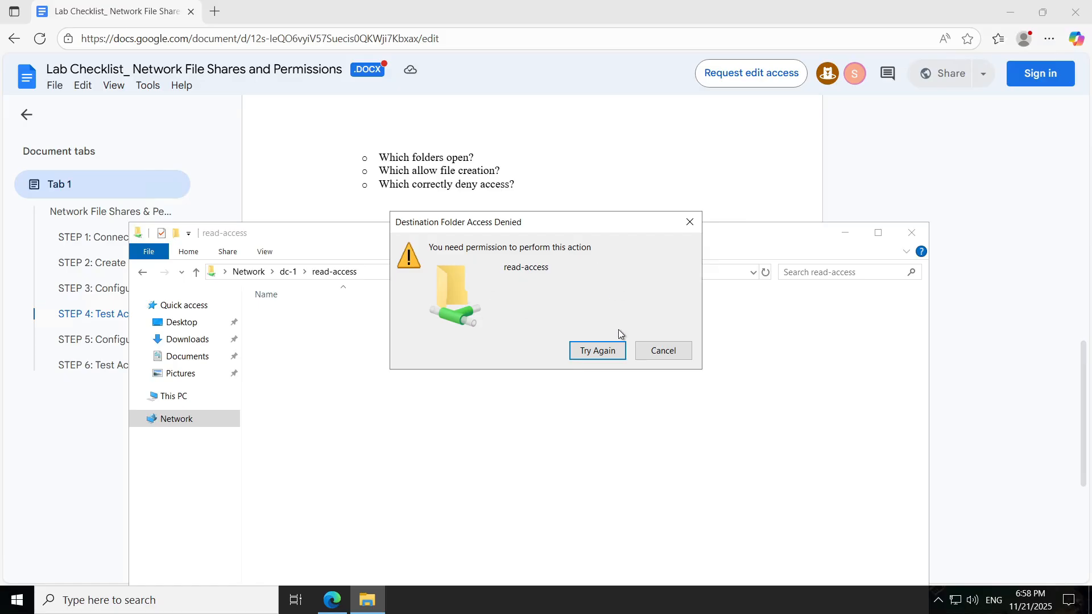
pyautogui.click(612, 354)
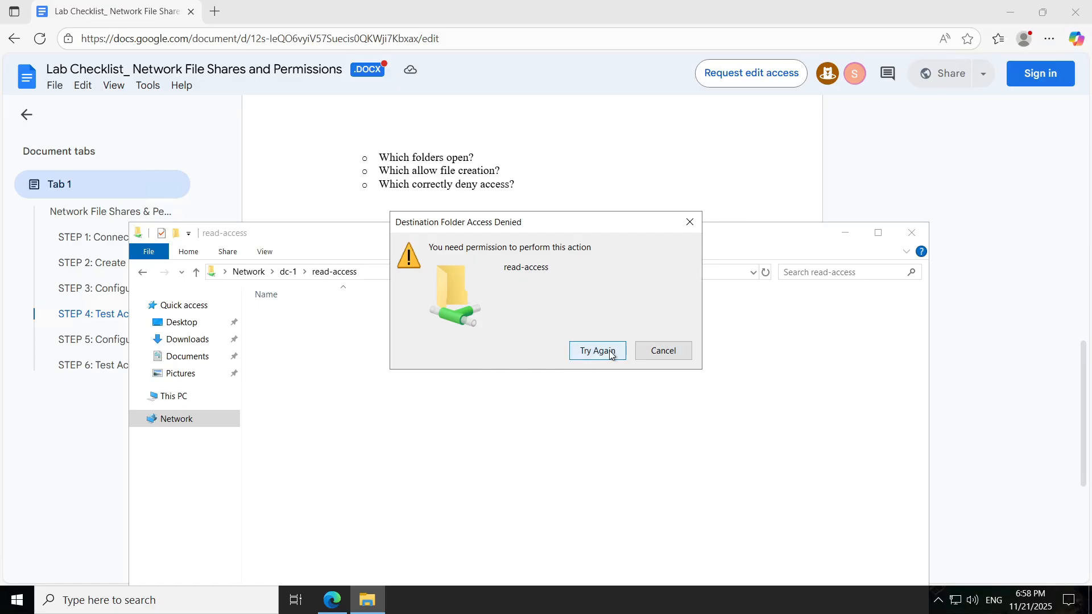
pyautogui.click(612, 354)
pyautogui.click(673, 354)
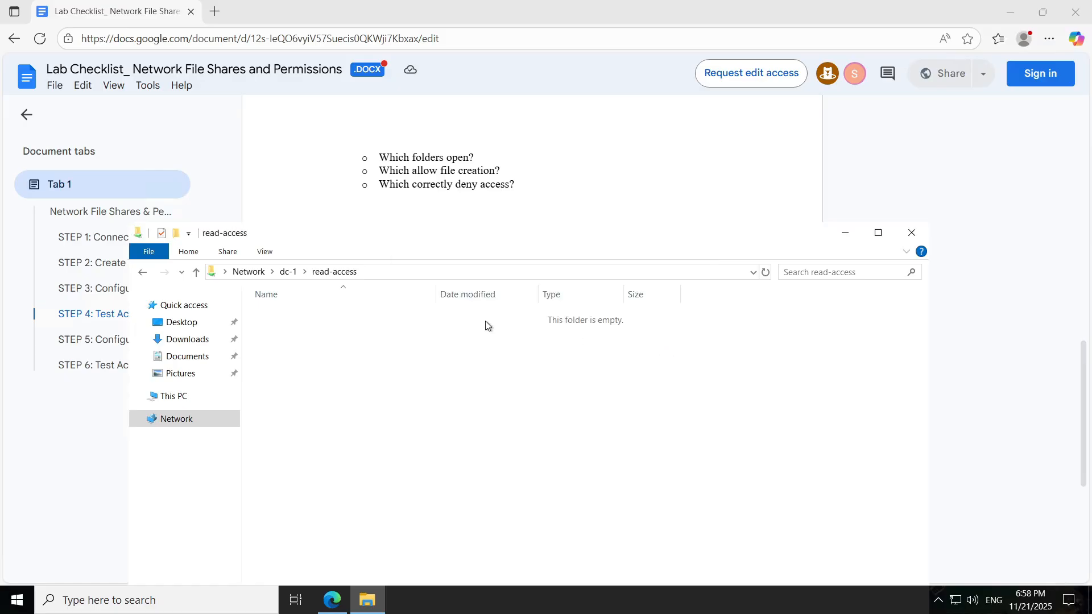
# Step: In the write-access share, create a text file named test containing 'testing' and save it
pyautogui.click(142, 272)
pyautogui.rightClick(507, 346)
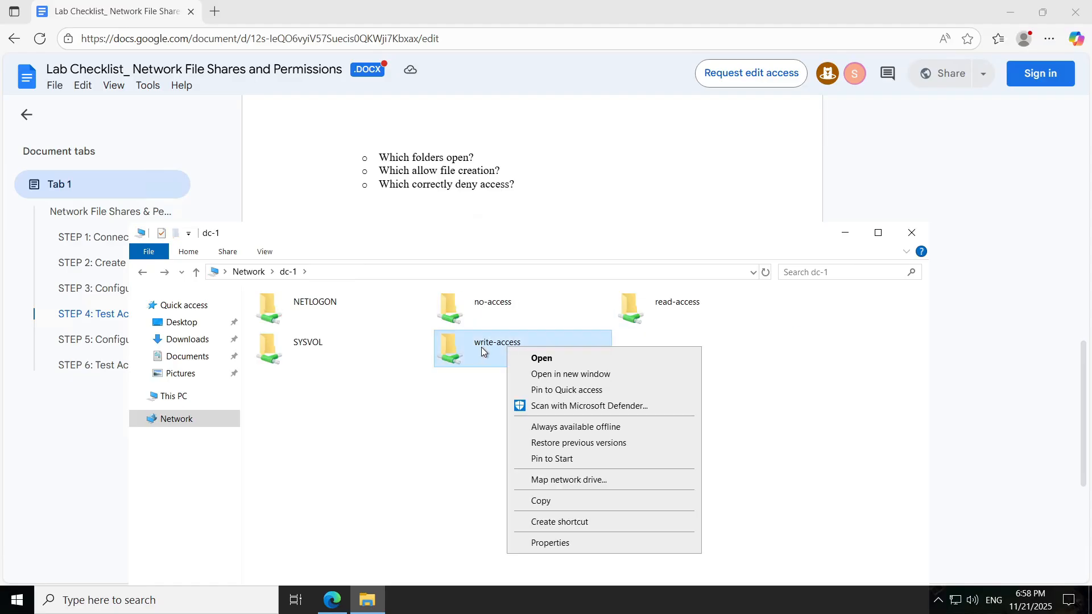
pyautogui.click(476, 347)
pyautogui.doubleClick(477, 347)
pyautogui.rightClick(470, 373)
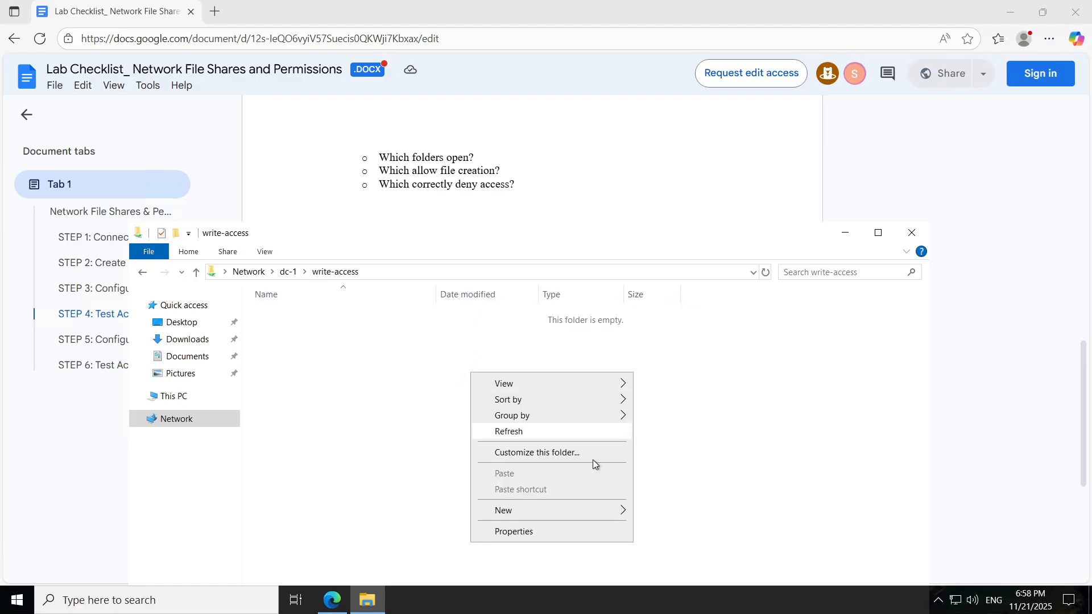
pyautogui.moveTo(620, 511)
pyautogui.click(671, 578)
pyautogui.press('BackSpace')
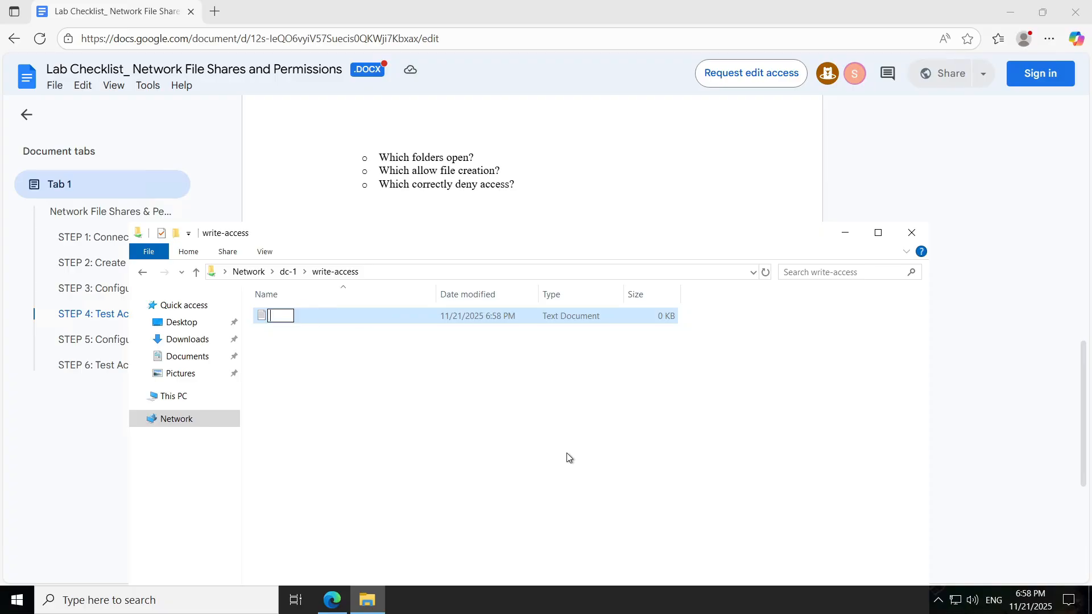
pyautogui.write('test')
pyautogui.press('Return')
pyautogui.press('Return')
pyautogui.write('testing')
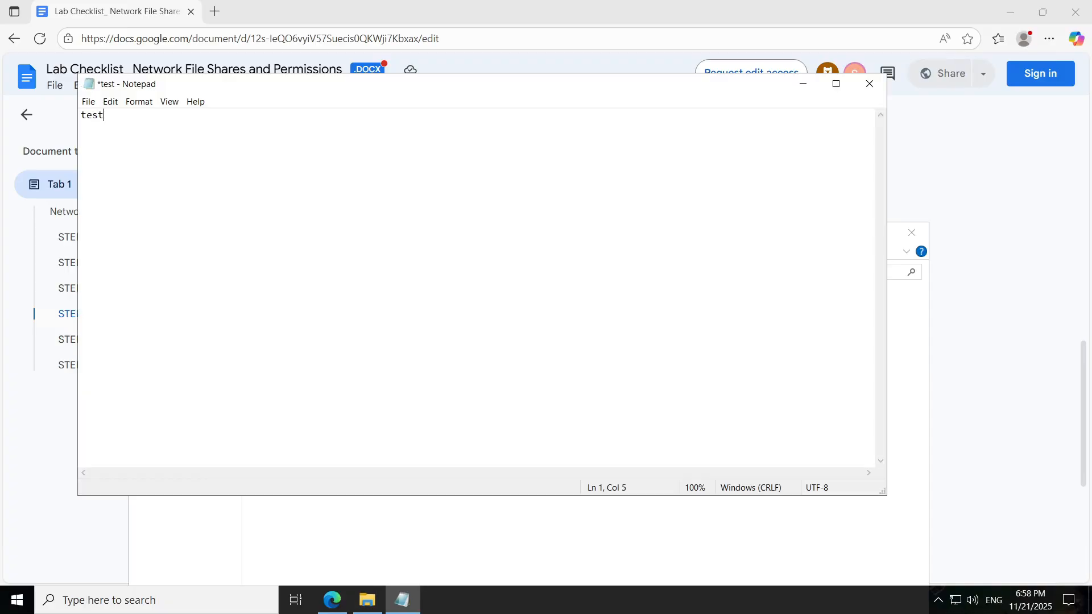
pyautogui.hotkey('ctrl', 's')
pyautogui.hotkey('alt', 'F4')
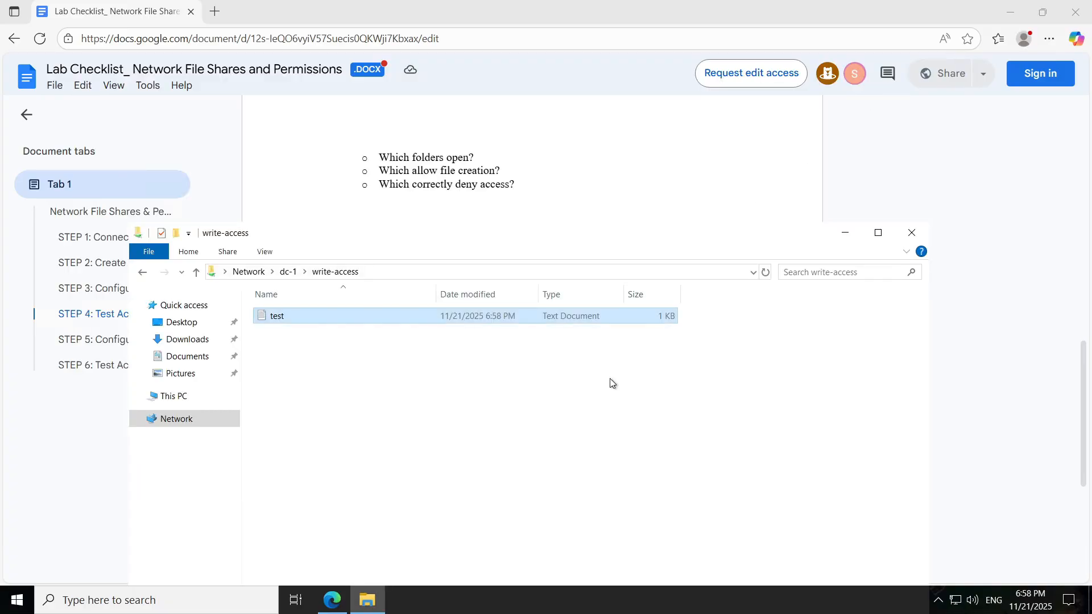
# Step: Try opening the no-access share and dismiss the access-denied error
pyautogui.click(142, 273)
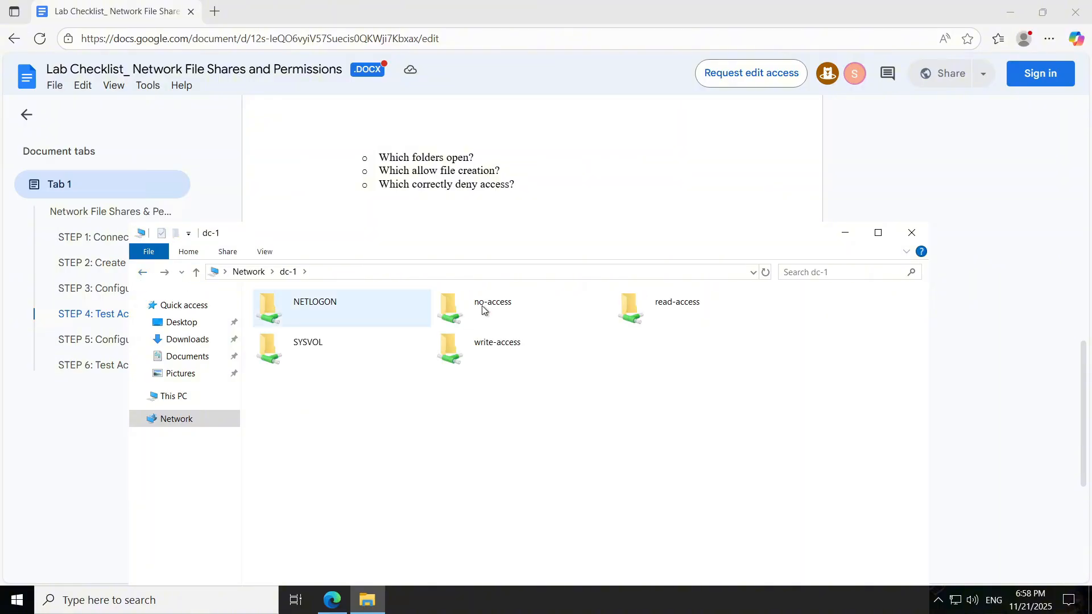
pyautogui.doubleClick(520, 314)
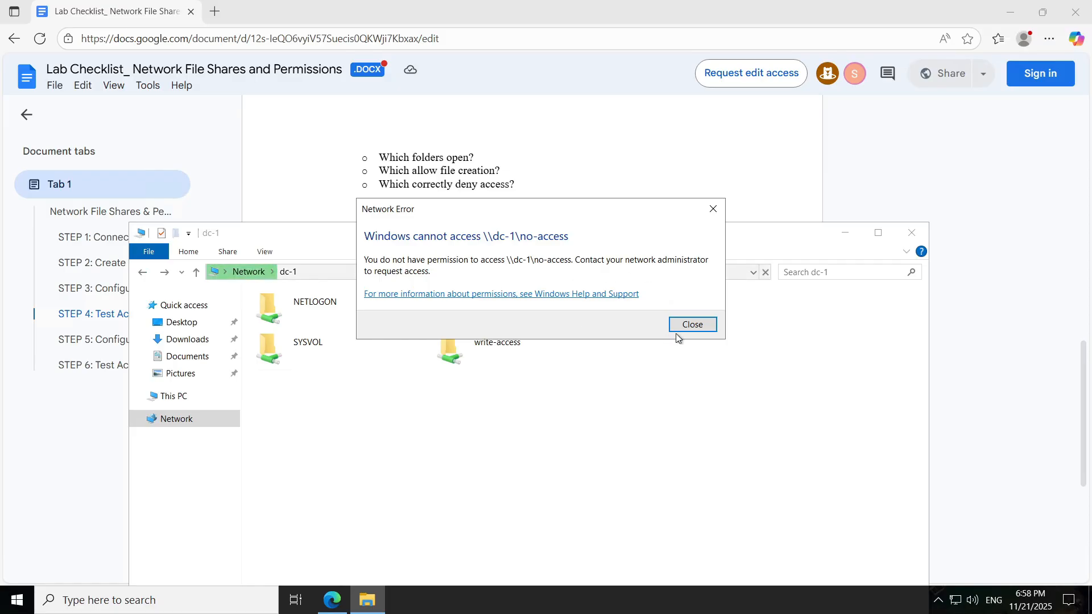
pyautogui.click(709, 325)
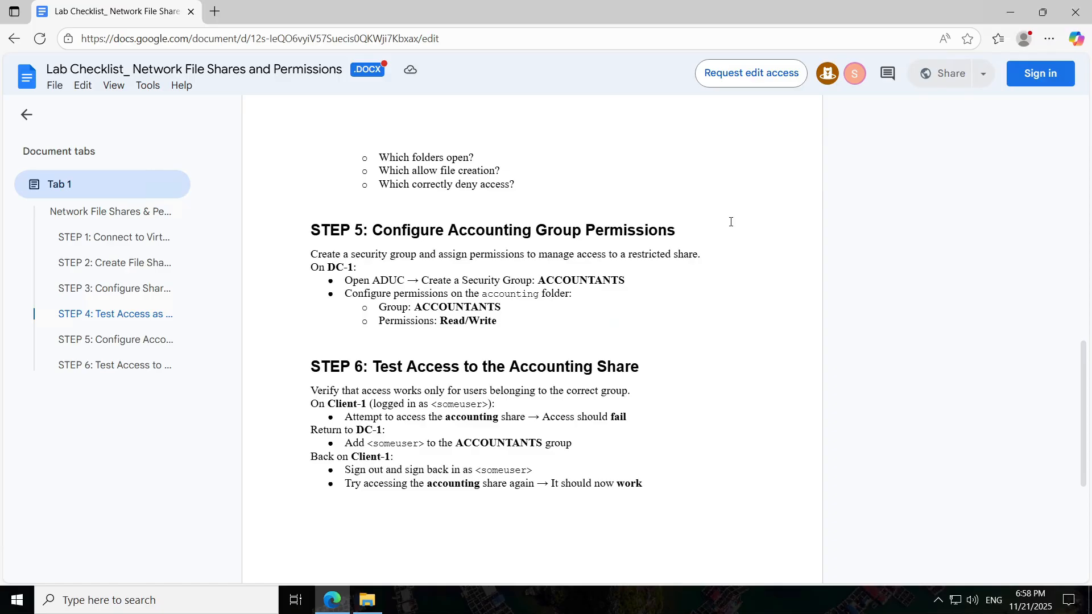
# Step: Scroll the checklist to read the STEP 5 accounting-group permissions and STEP 6 test steps
pyautogui.scroll(-2, 731, 222)
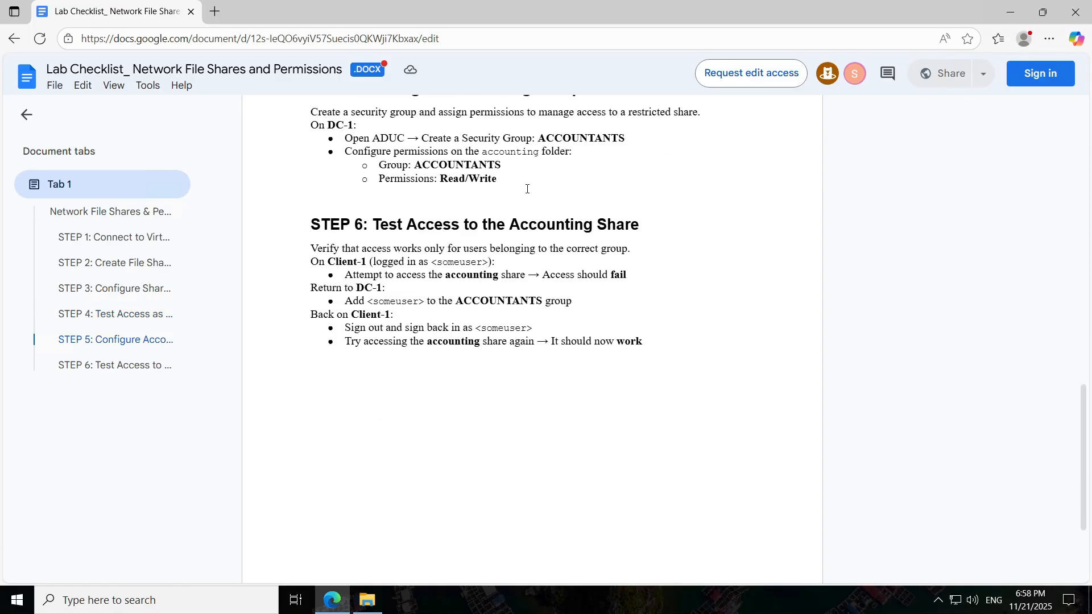
pyautogui.scroll(1, 600, 147)
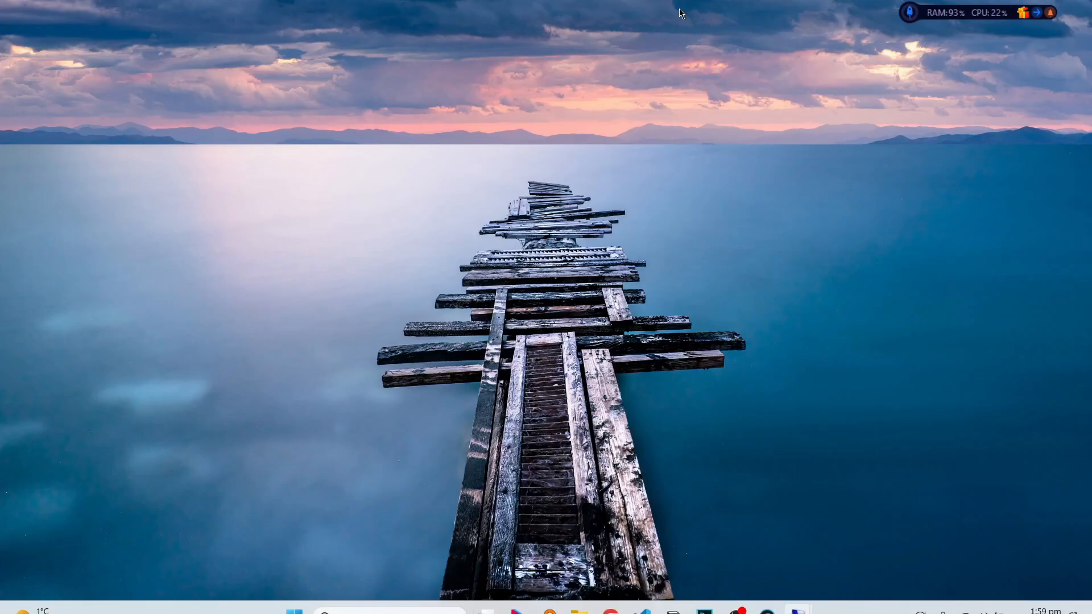
# Step: Switch to the 20.151.84.64 session and launch Active Directory Users and Computers via a 'user' search
pyautogui.click(682, 8)
pyautogui.moveTo(796, 597)
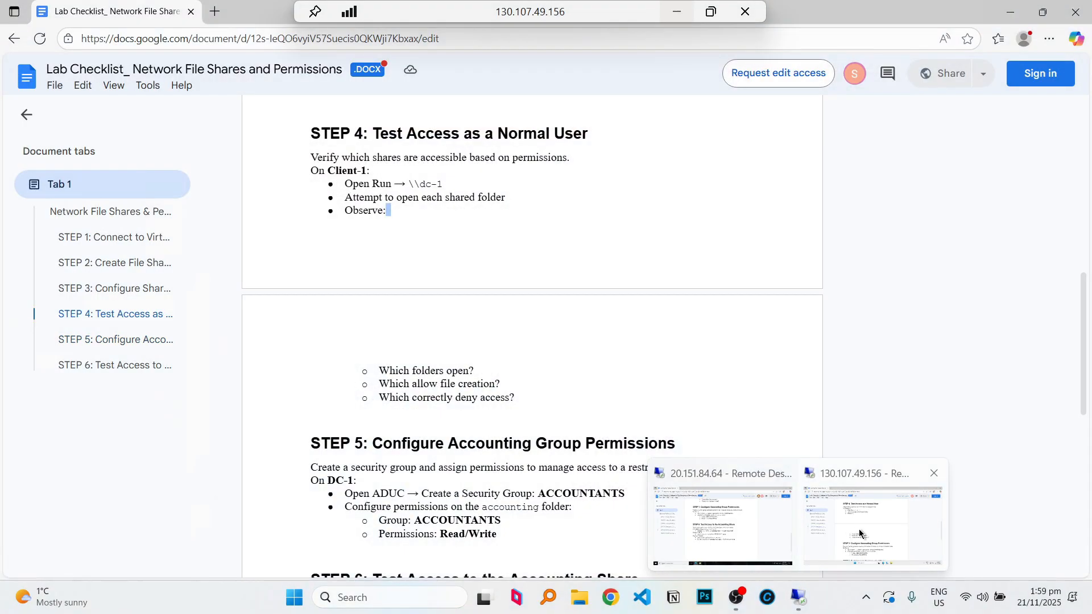
pyautogui.click(722, 524)
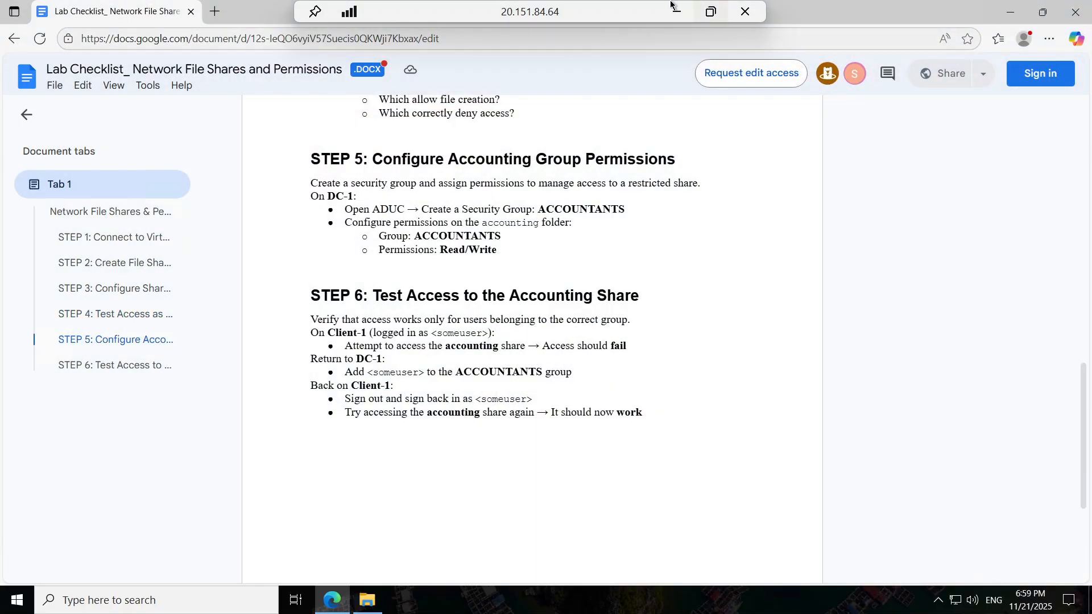
pyautogui.click(676, 11)
pyautogui.scroll(-1, 780, 300)
pyautogui.click(502, 595)
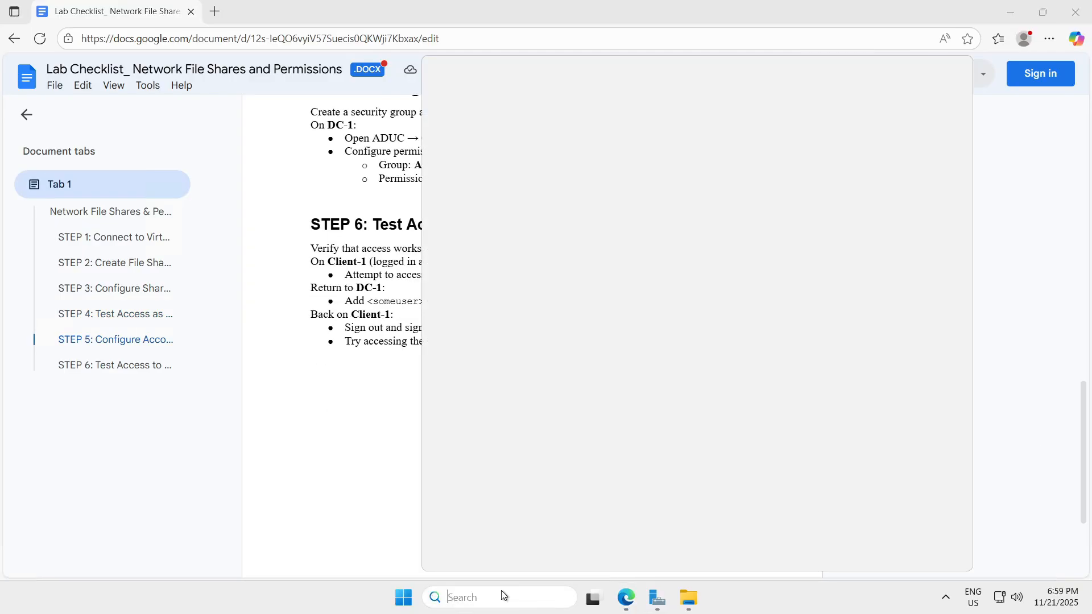
pyautogui.write('user')
pyautogui.press('Return')
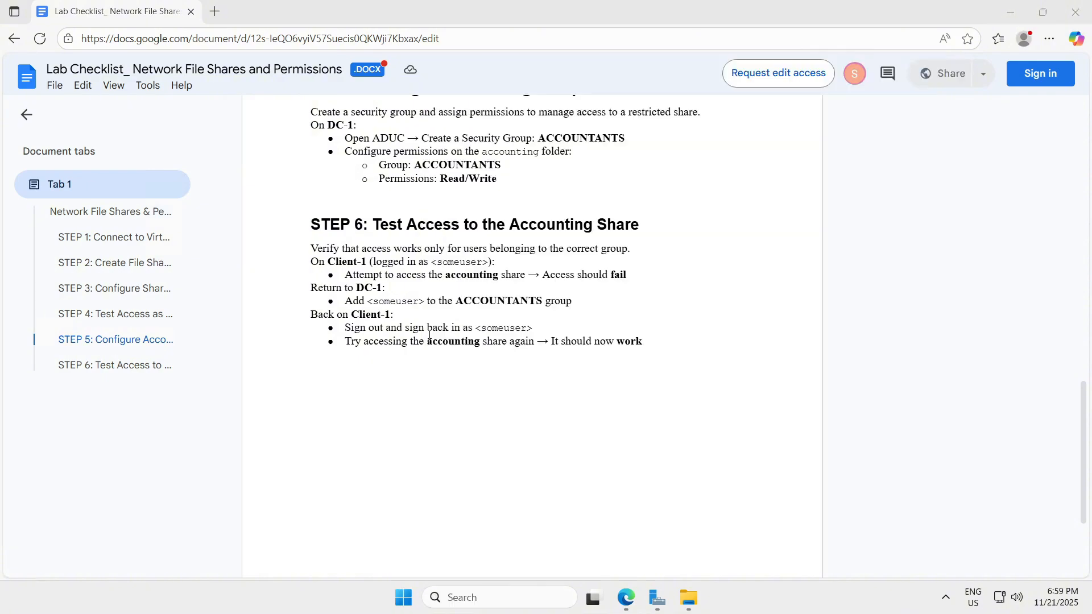
pyautogui.press('Return')
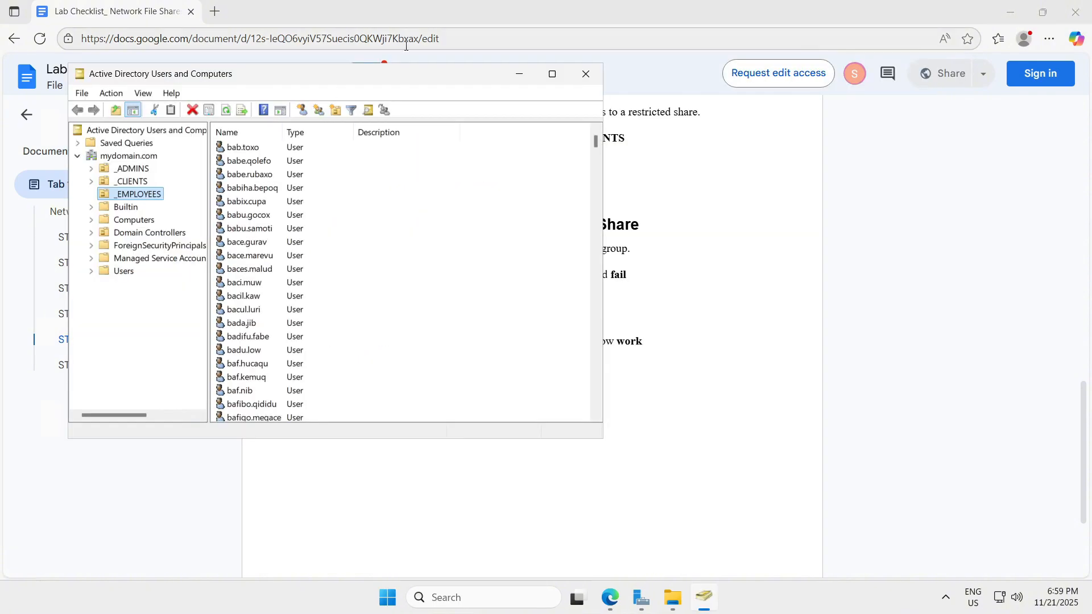
# Step: Create an ACCOUNTANTS organizational unit under mydomain.com and briefly check its properties
pyautogui.moveTo(405, 80); pyautogui.dragTo(876, 93)
pyautogui.rightClick(600, 169)
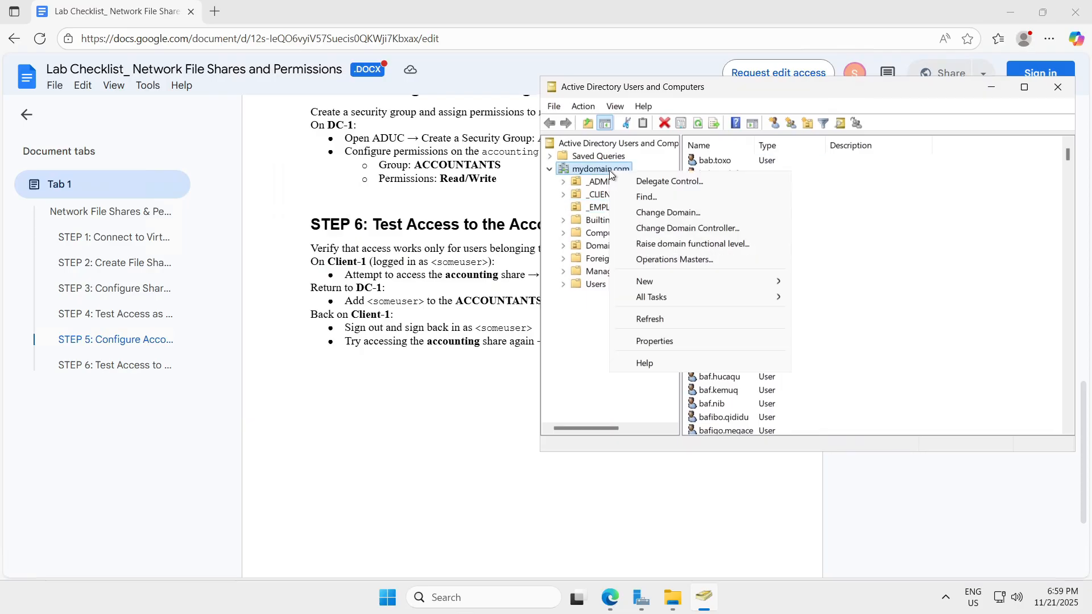
pyautogui.moveTo(644, 281)
pyautogui.click(889, 393)
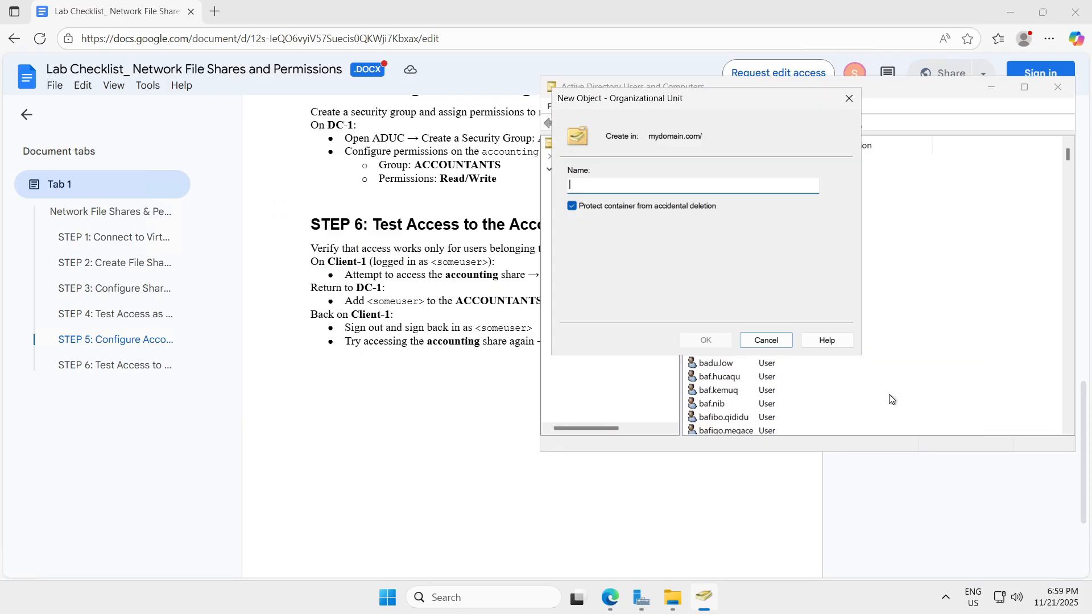
pyautogui.write('ACCOUNTANTS')
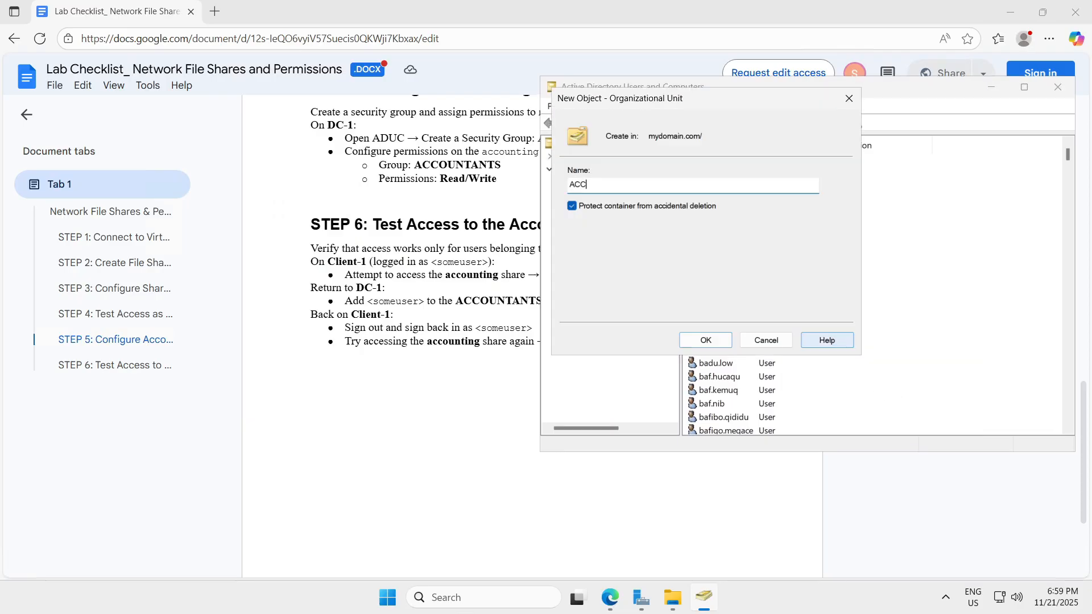
pyautogui.press('Return')
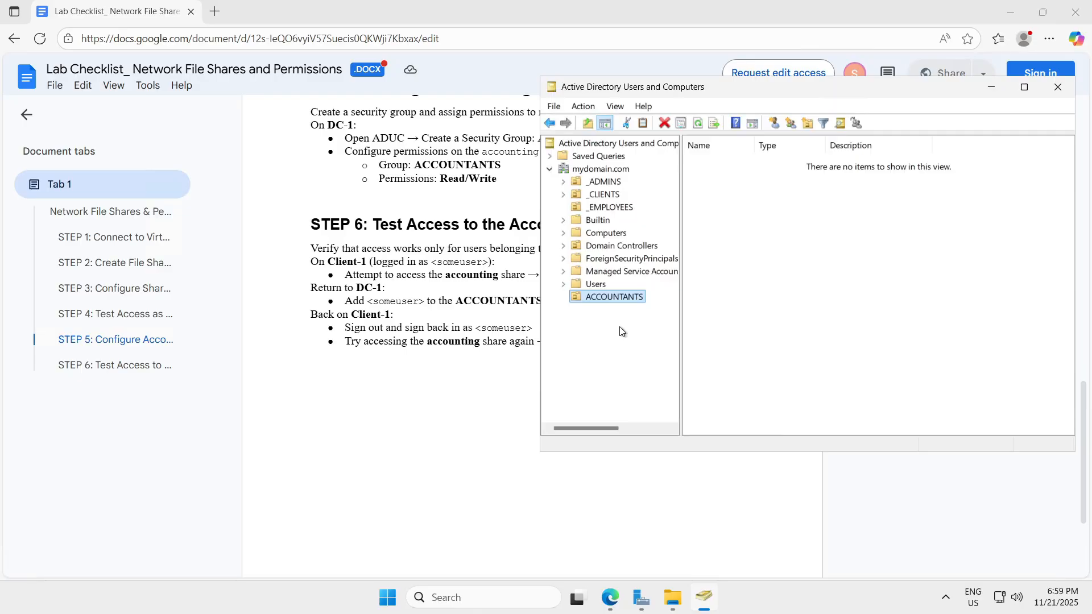
pyautogui.moveTo(838, 89); pyautogui.dragTo(845, 180)
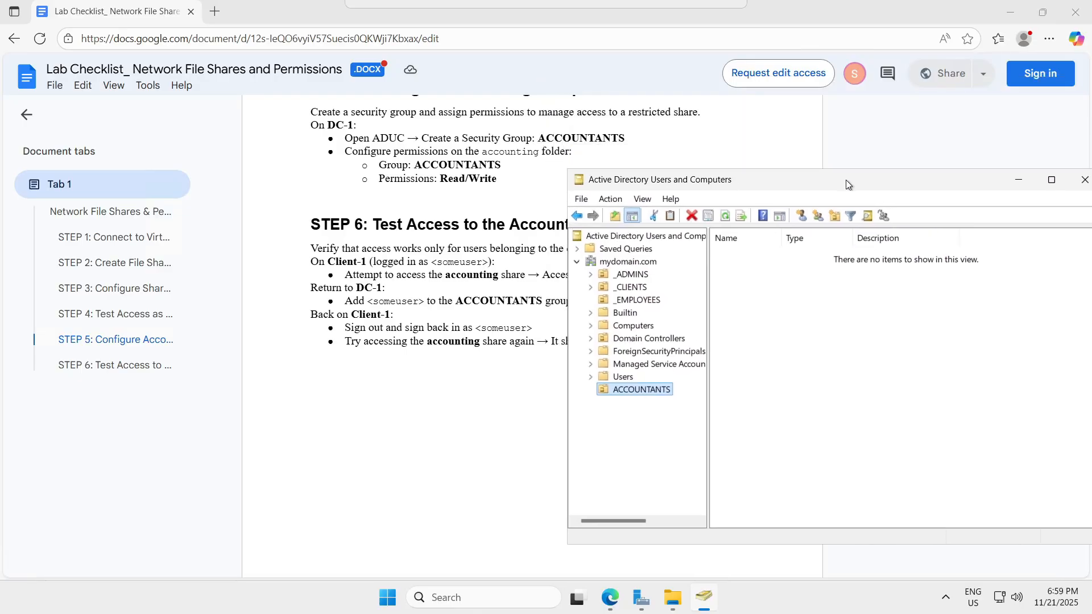
pyautogui.rightClick(636, 388)
pyautogui.click(680, 357)
pyautogui.press('Escape')
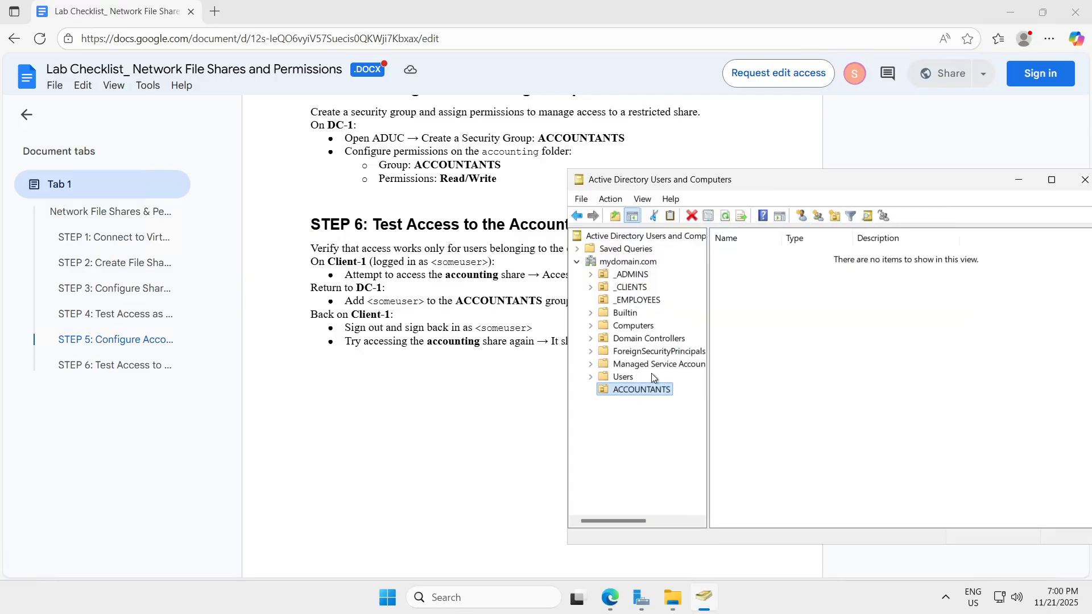
# Step: Open the accounting folder's sharing dialog, enter ACCOUNTANTS, then abandon the Network access window
pyautogui.click(679, 602)
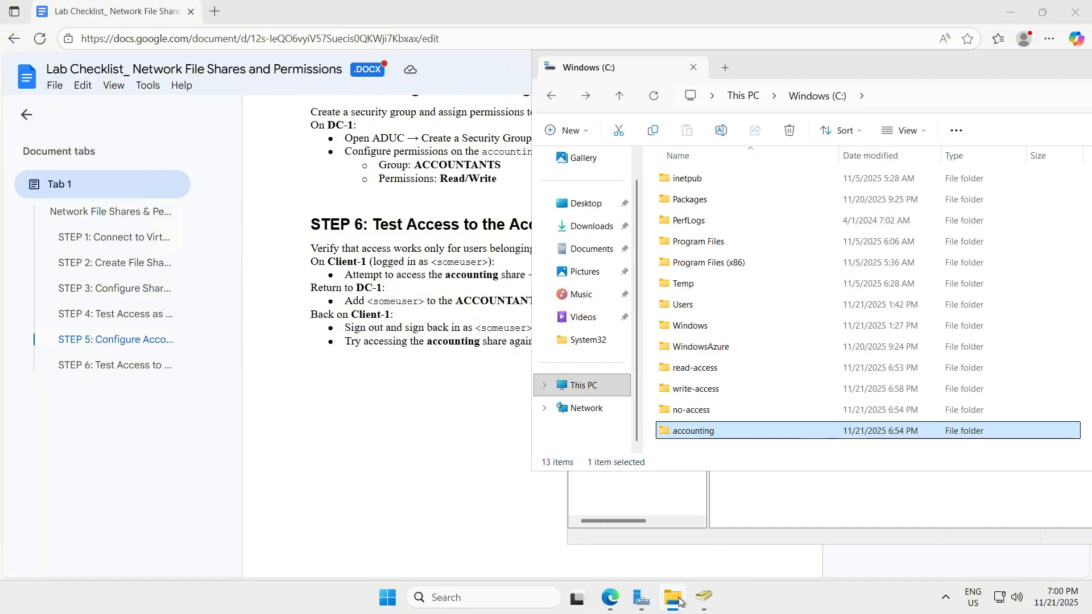
pyautogui.rightClick(698, 432)
pyautogui.click(752, 359)
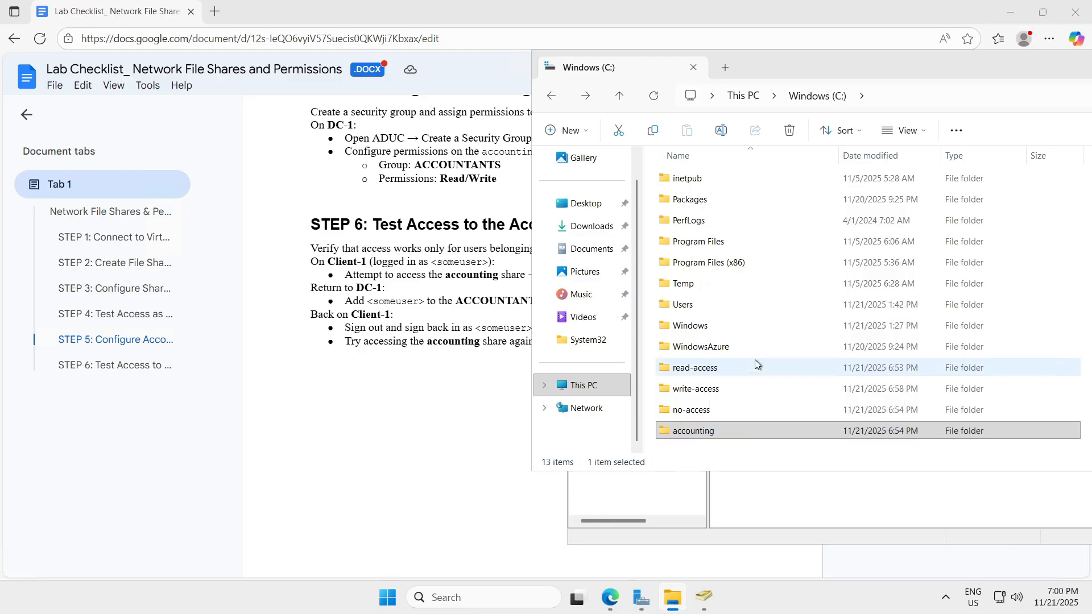
pyautogui.click(772, 271)
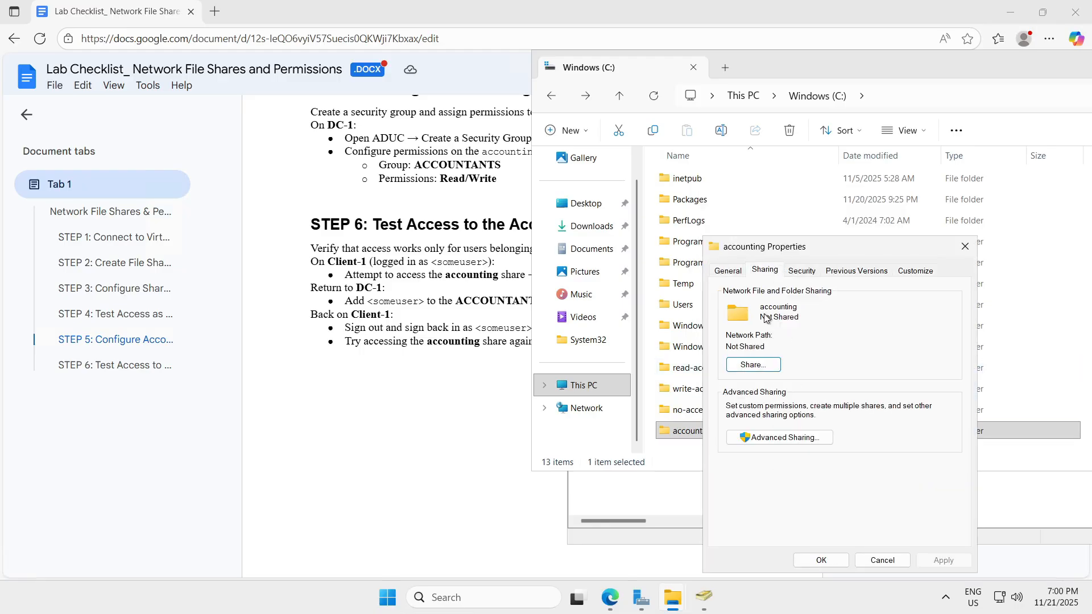
pyautogui.click(753, 365)
pyautogui.write('ACCOUNTANTS')
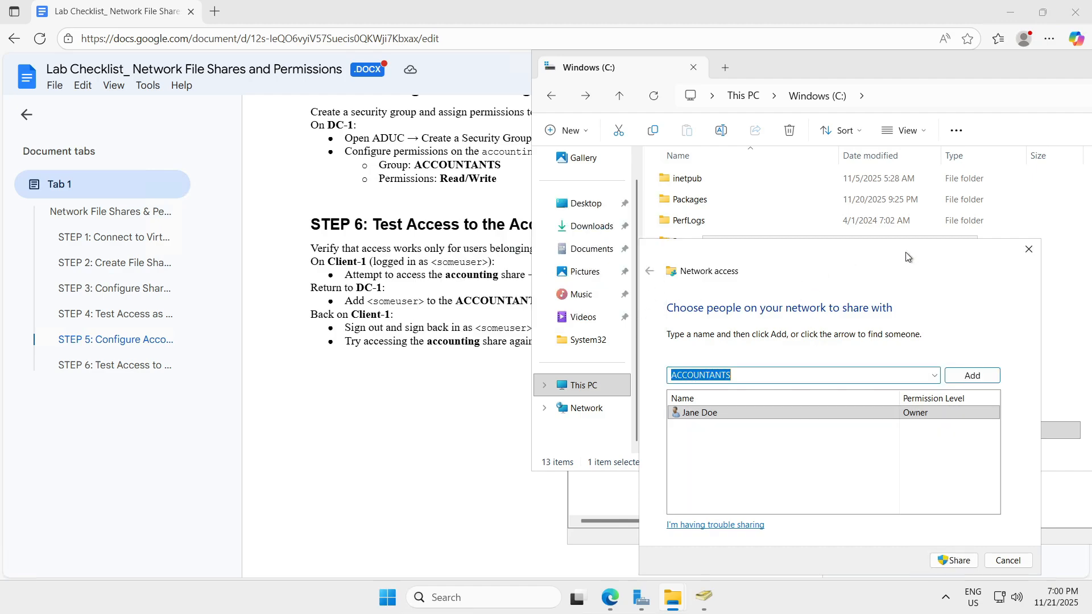
pyautogui.click(1030, 248)
pyautogui.click(673, 494)
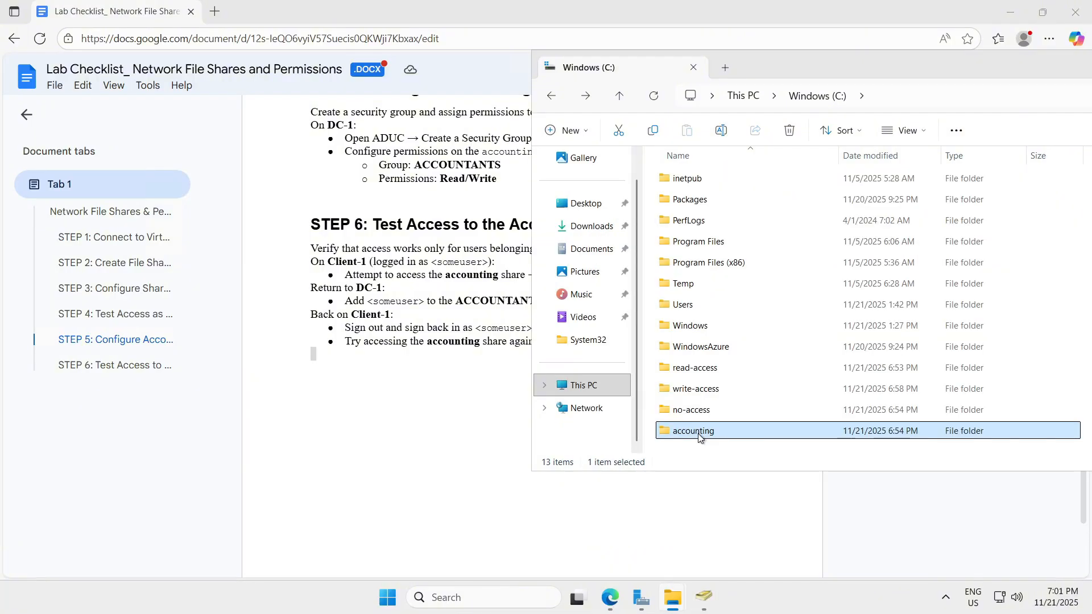
# Step: Open the network sharing window for the accounting folder
pyautogui.rightClick(698, 433)
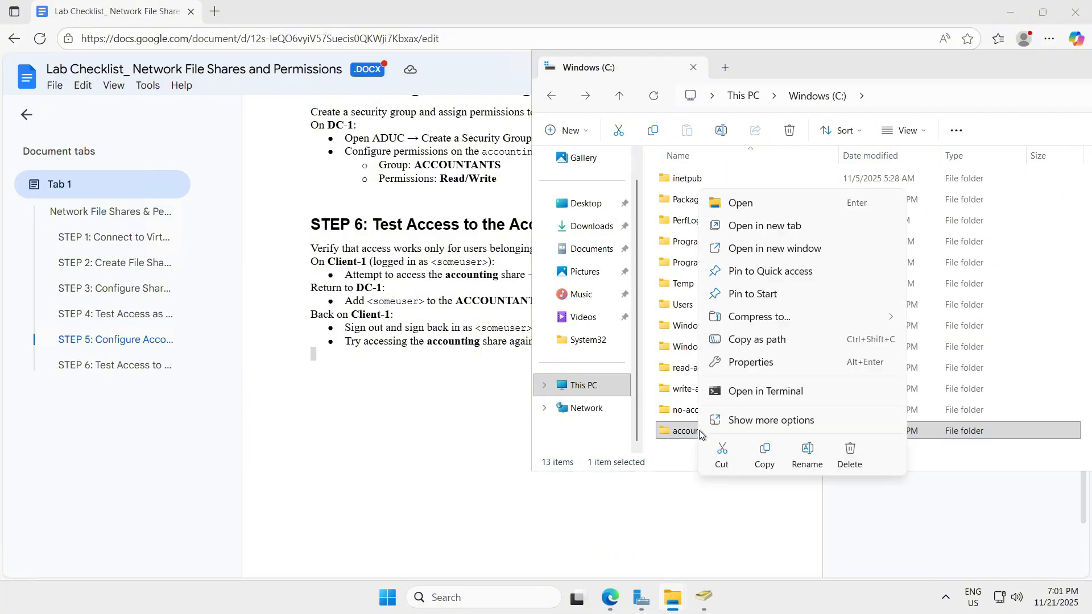
pyautogui.click(760, 358)
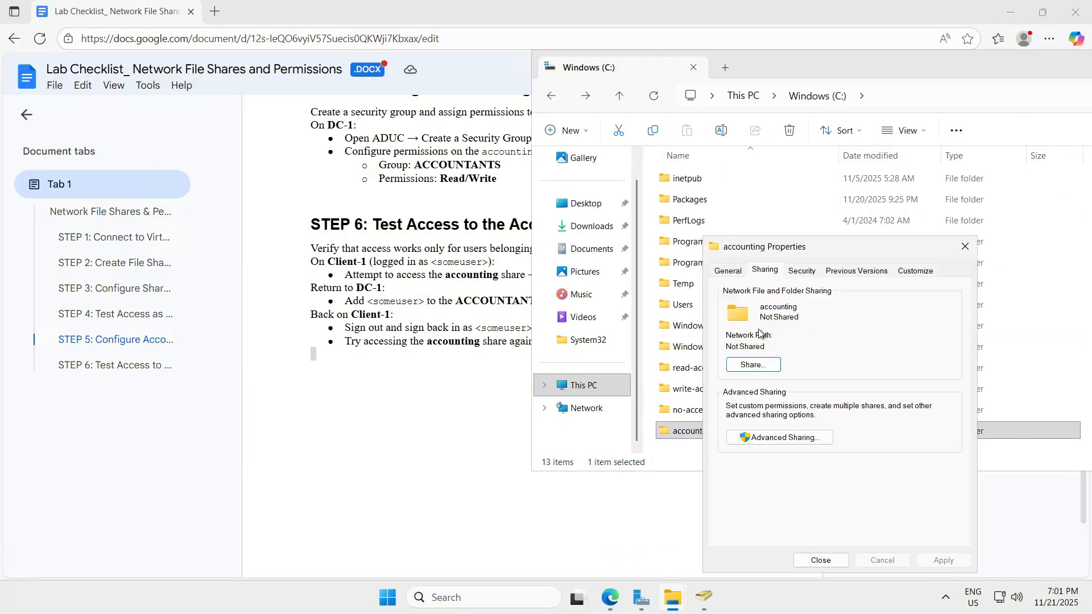
pyautogui.click(753, 365)
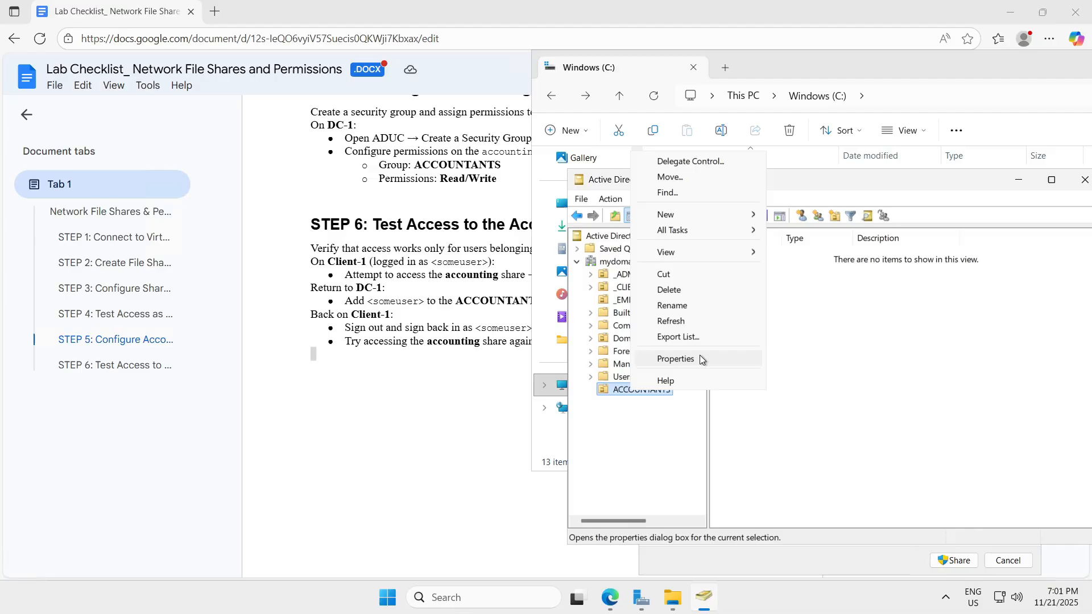
# Step: Inspect the ACCOUNTANTS unit's Managed By and COM+ properties, close them, and return to the checklist
pyautogui.click(699, 358)
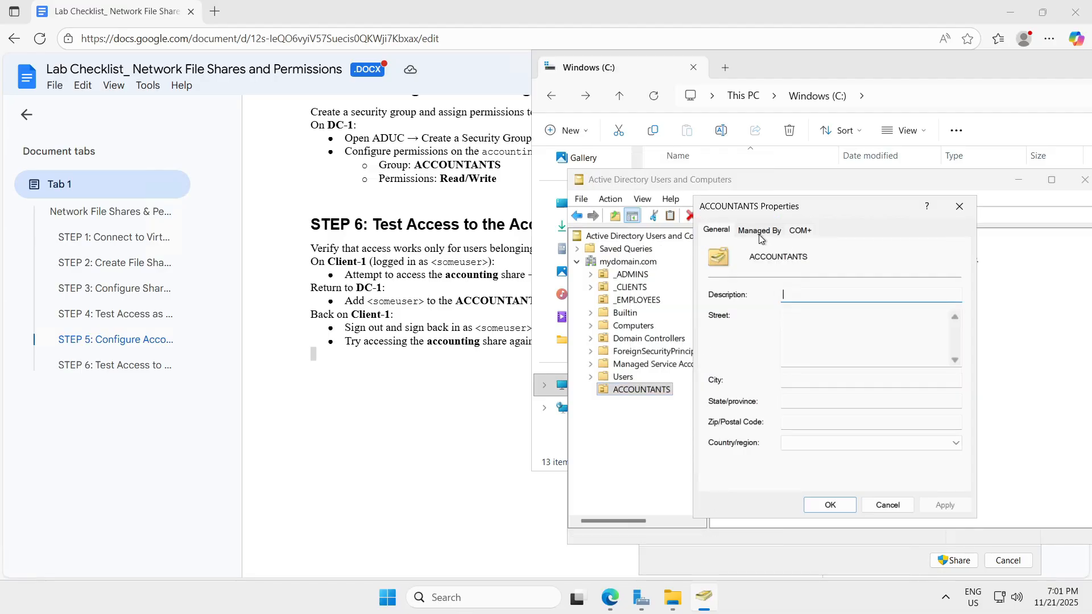
pyautogui.click(761, 237)
pyautogui.click(795, 231)
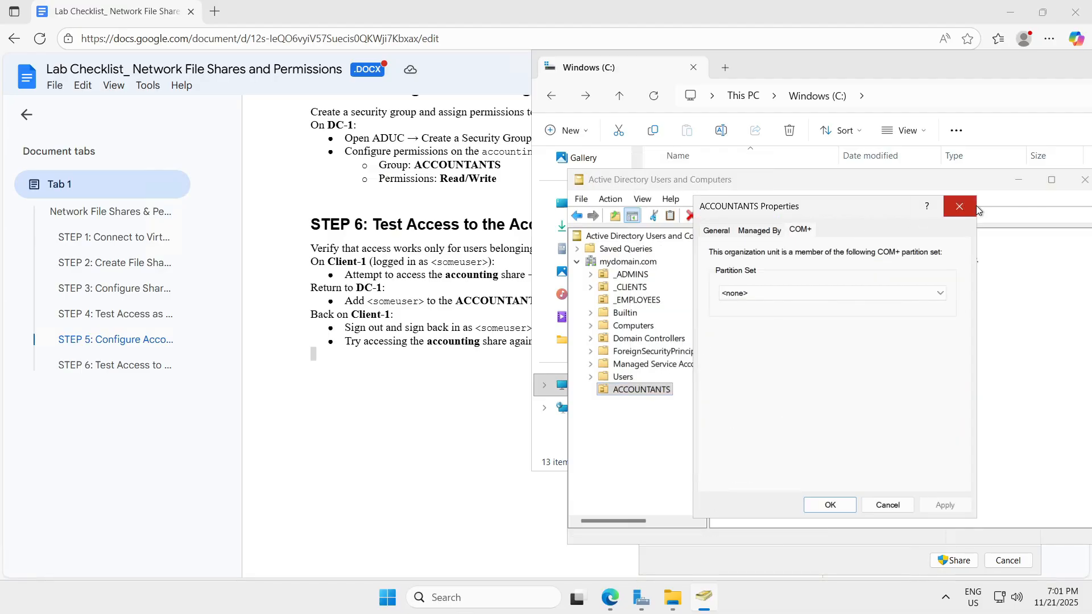
pyautogui.click(959, 206)
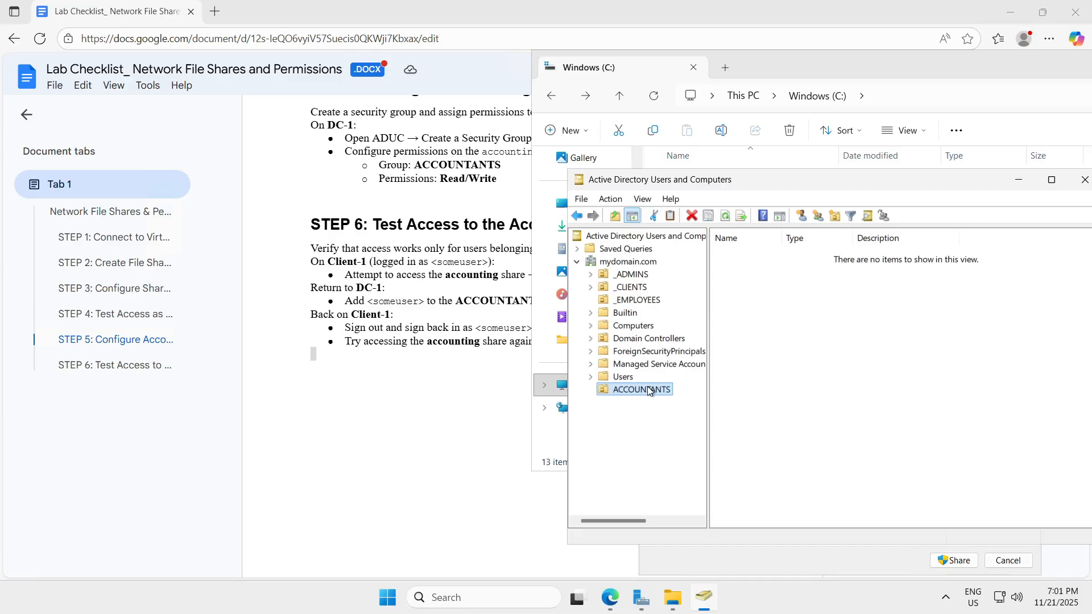
pyautogui.click(461, 400)
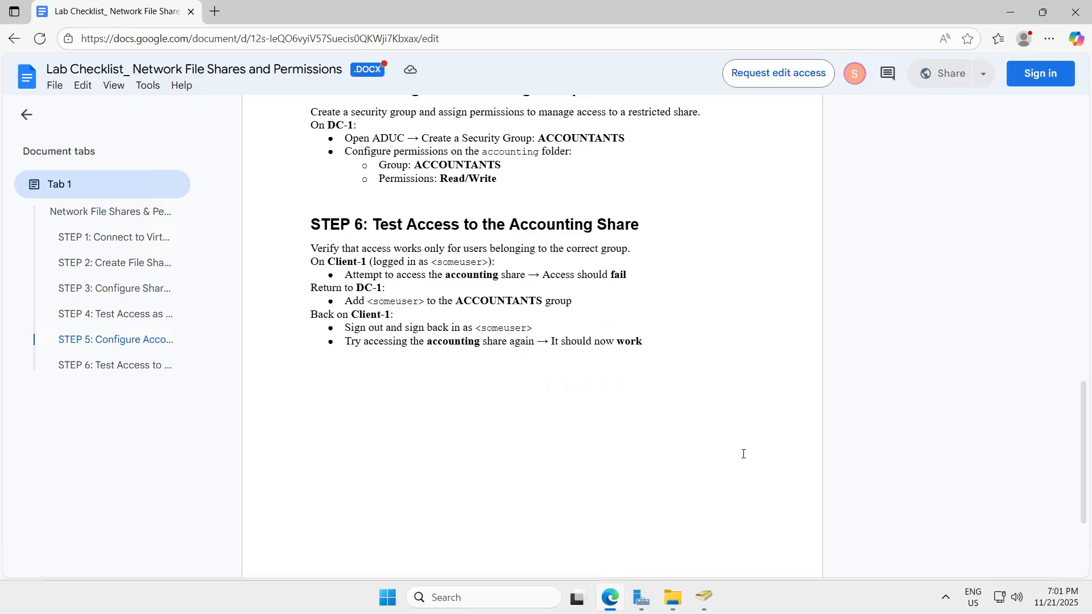
pyautogui.click(704, 598)
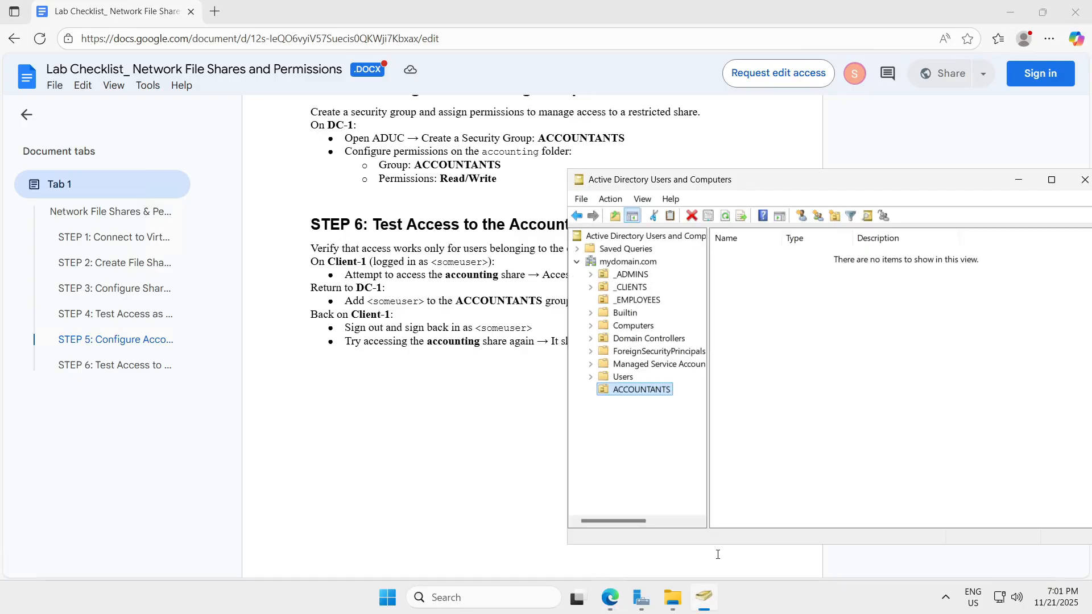
pyautogui.rightClick(623, 262)
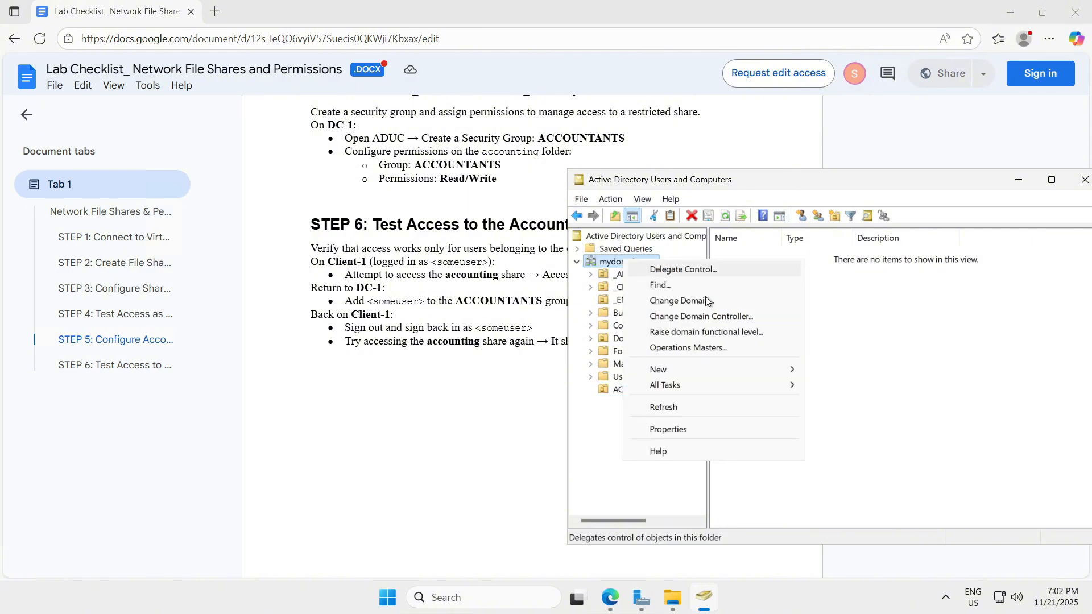
pyautogui.moveTo(763, 375)
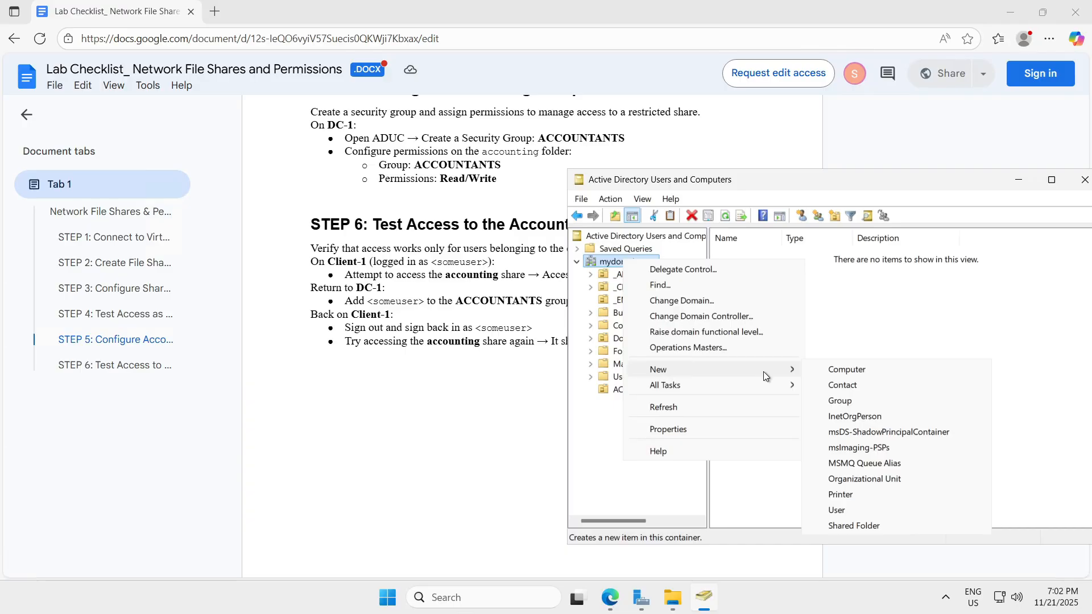
pyautogui.click(891, 402)
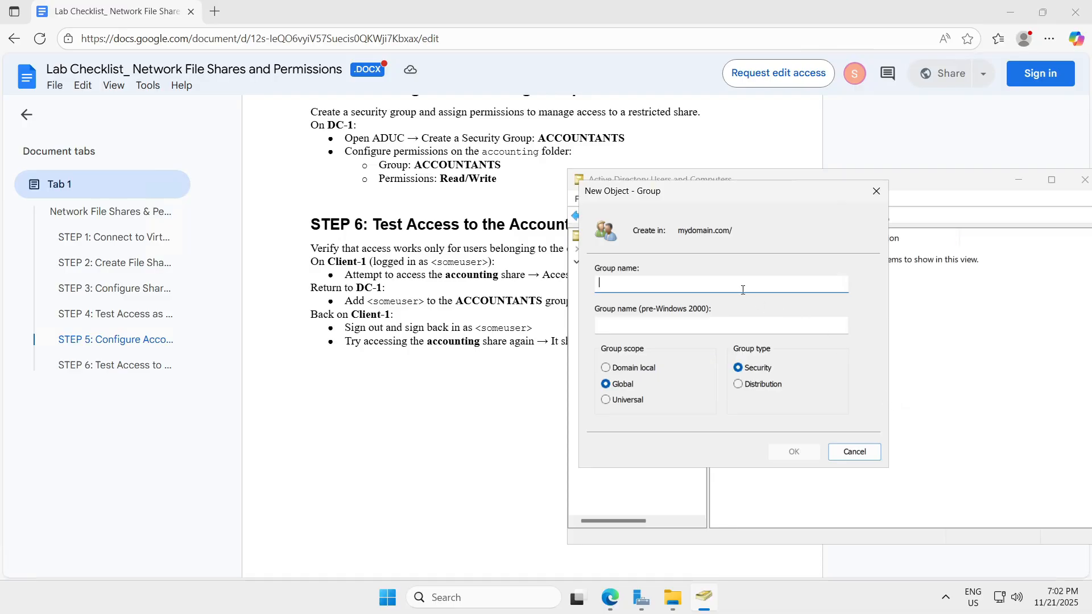
pyautogui.write('A')
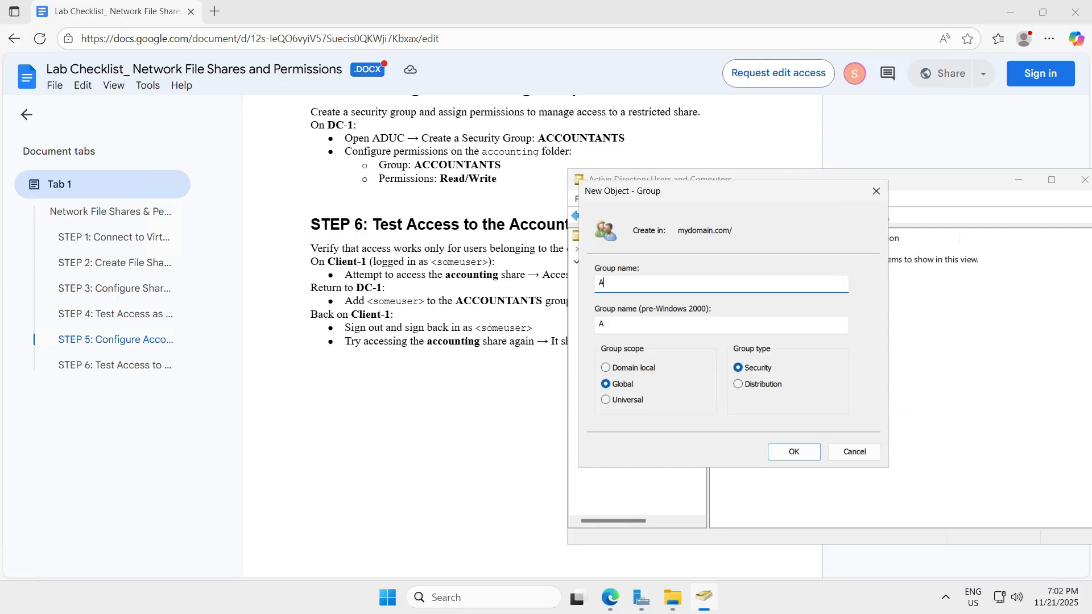
pyautogui.write('CCOUNTANTS')
pyautogui.click(785, 453)
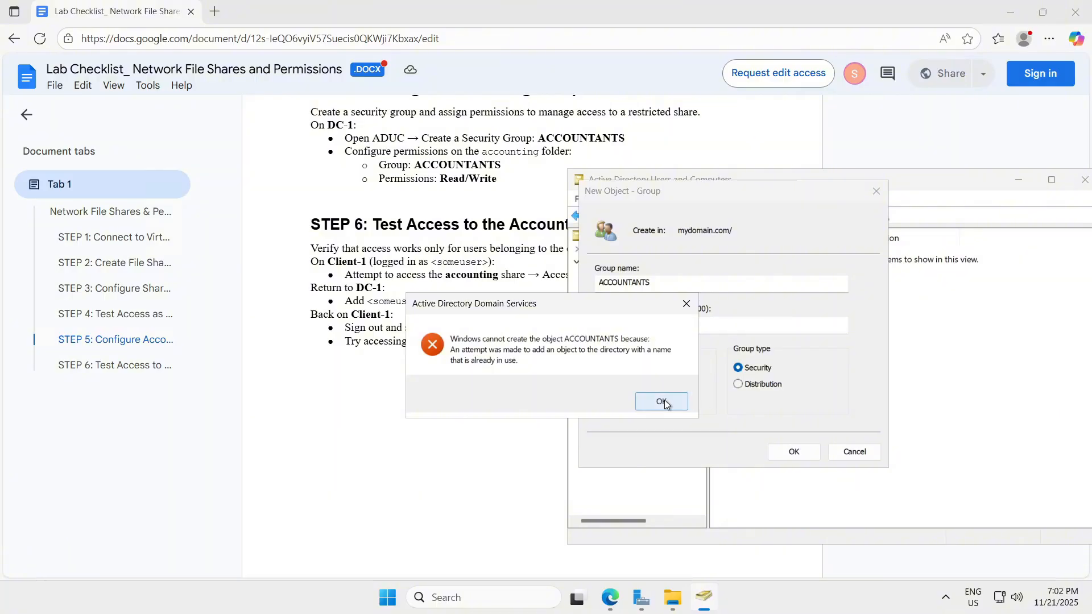
pyautogui.click(662, 402)
# Step: Cancel the new group and try deleting the ACCOUNTANTS OU twice, dismissing the privileges errors
pyautogui.click(876, 191)
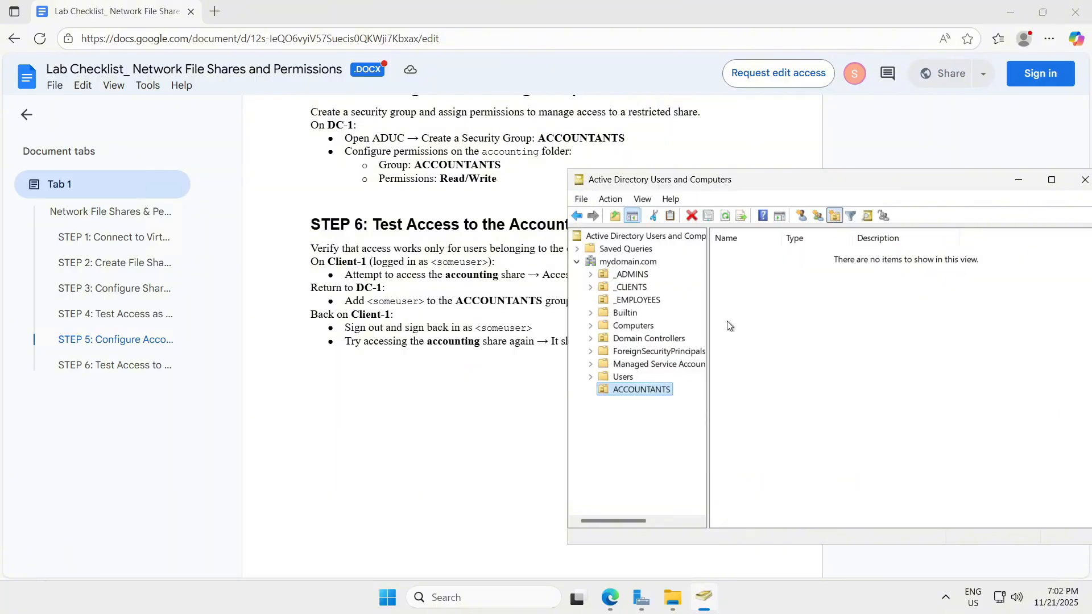
pyautogui.rightClick(629, 390)
pyautogui.click(704, 287)
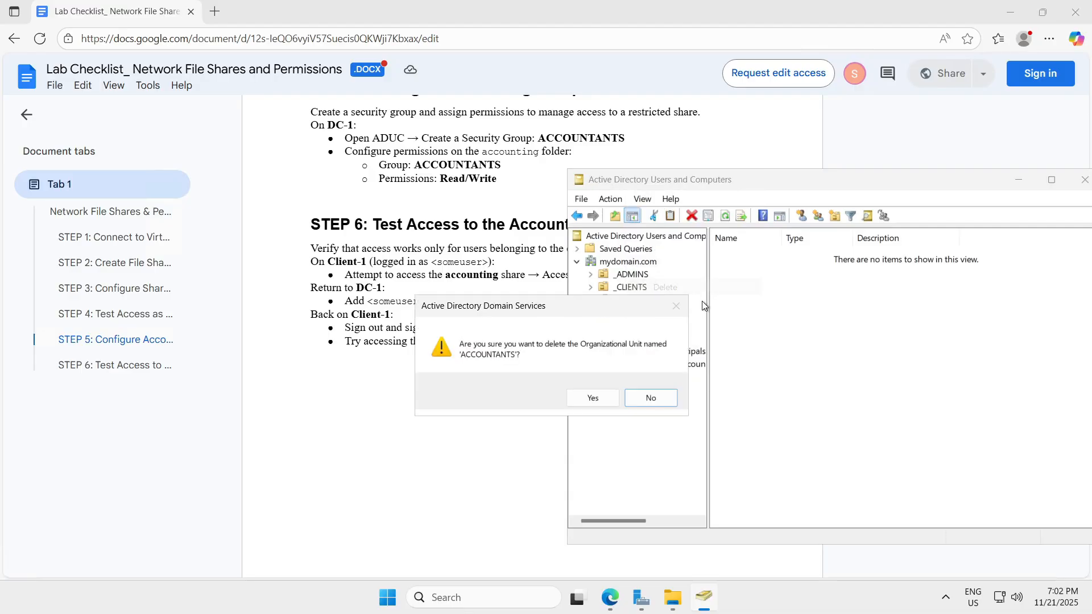
pyautogui.click(583, 400)
pyautogui.click(660, 396)
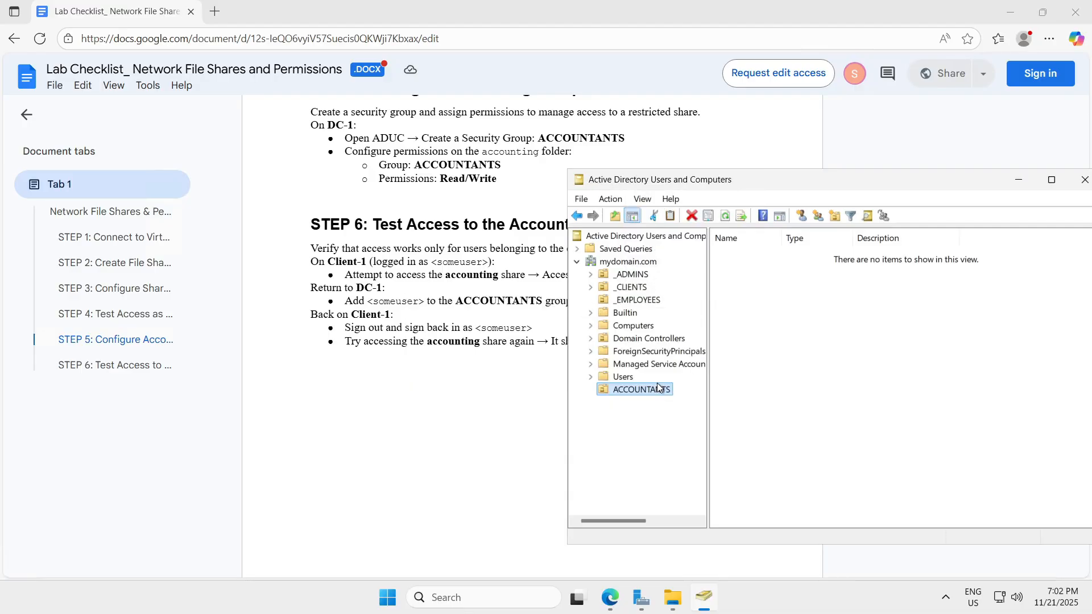
pyautogui.rightClick(636, 390)
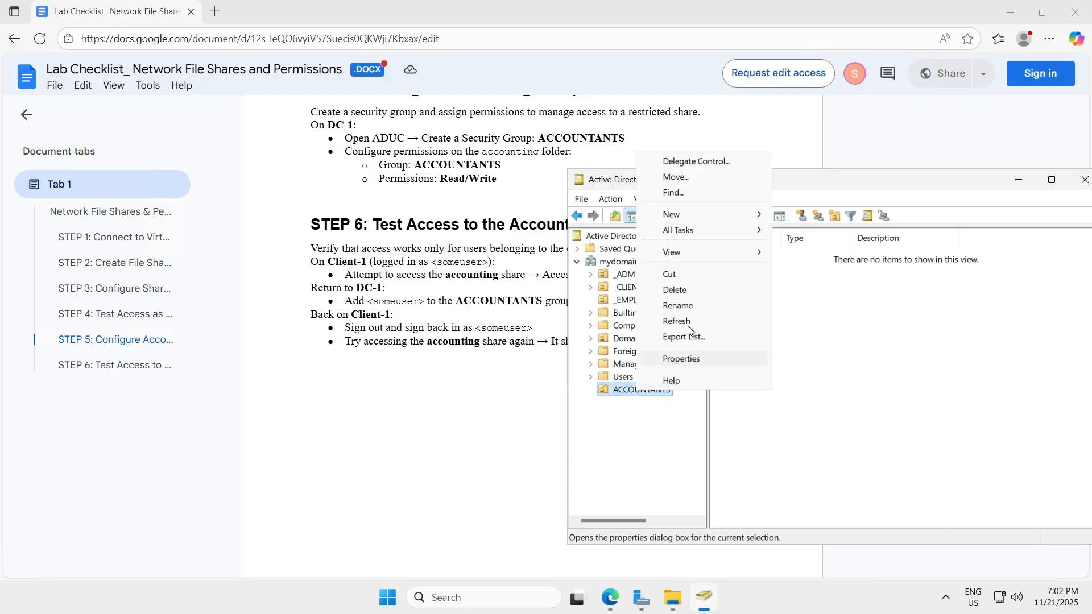
pyautogui.click(711, 288)
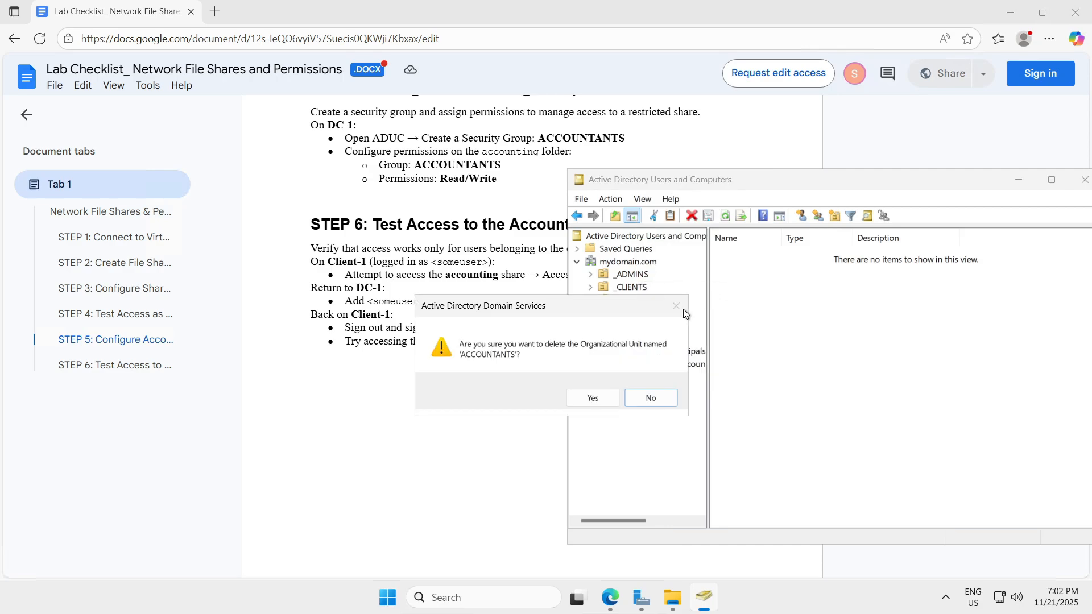
pyautogui.click(593, 398)
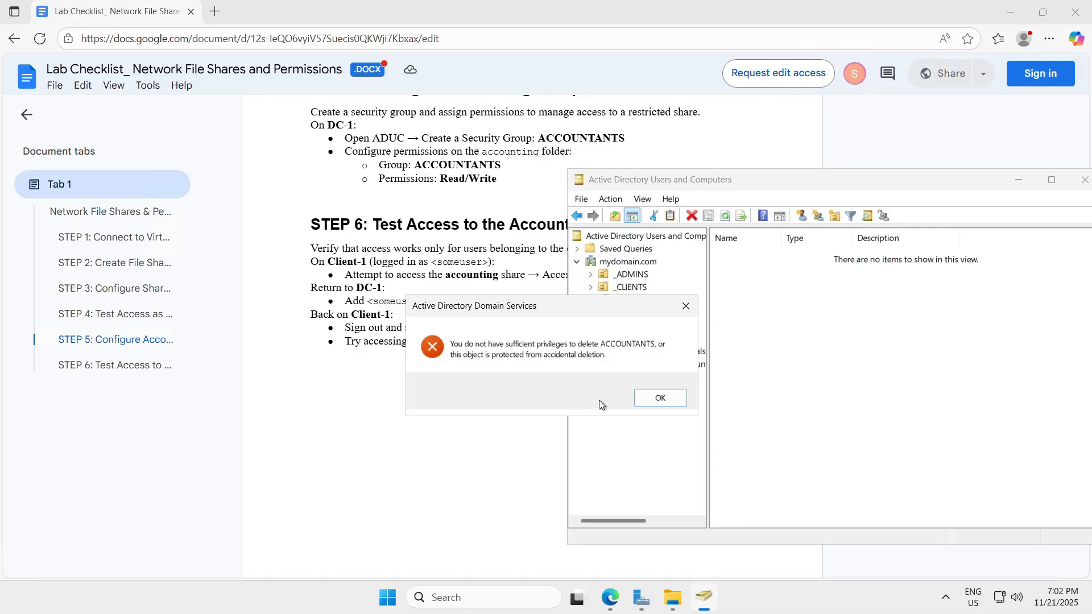
pyautogui.click(670, 398)
# Step: Rename the ACCOUNTANTS organizational unit to ACCOUNTANTS1
pyautogui.rightClick(648, 391)
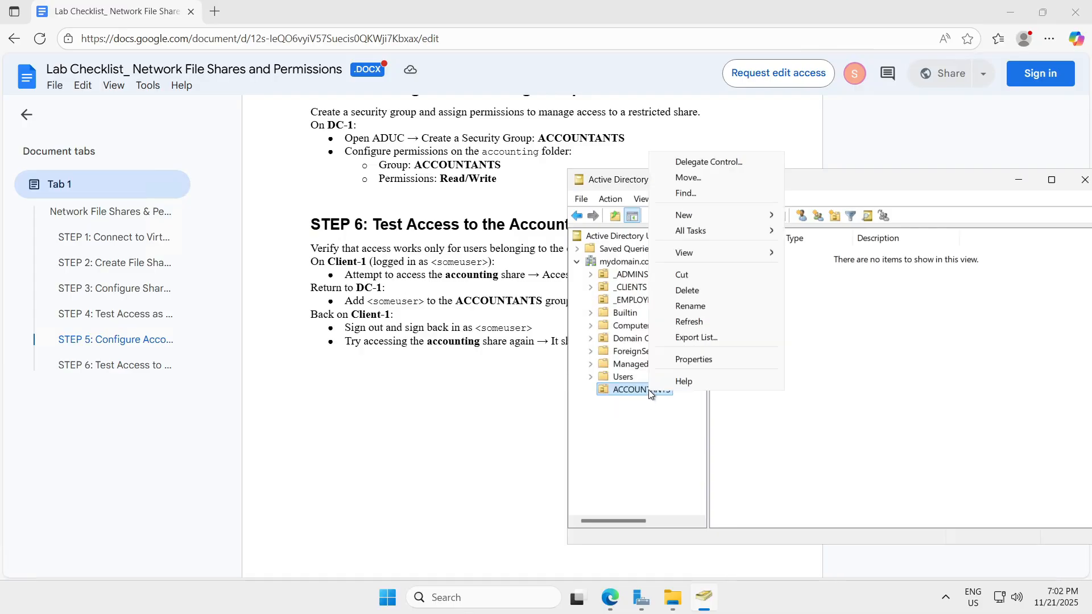
pyautogui.click(725, 307)
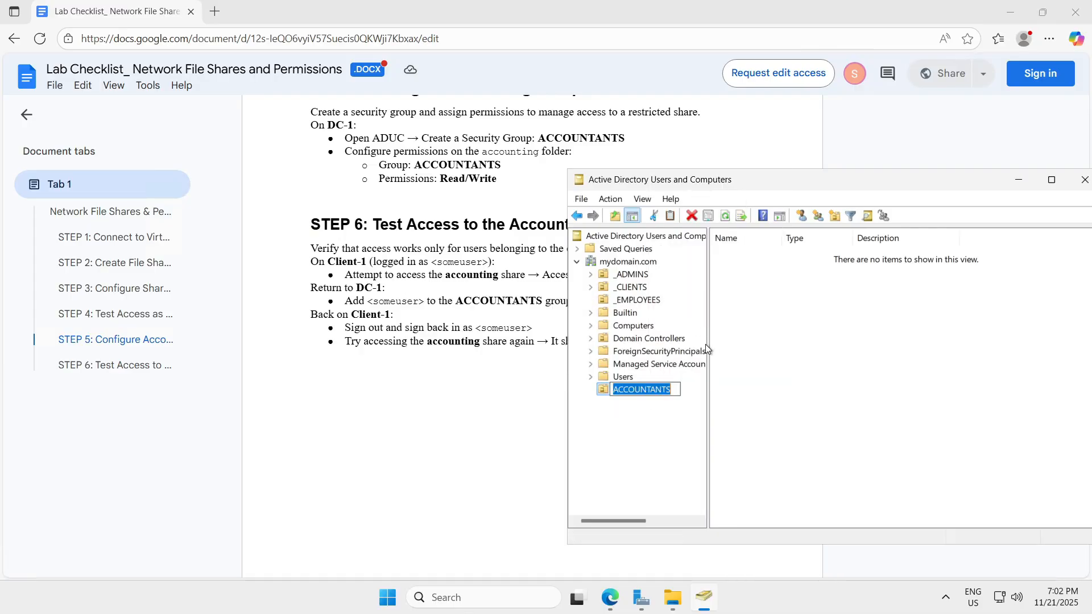
pyautogui.press('End')
pyautogui.write('1')
pyautogui.press('Return')
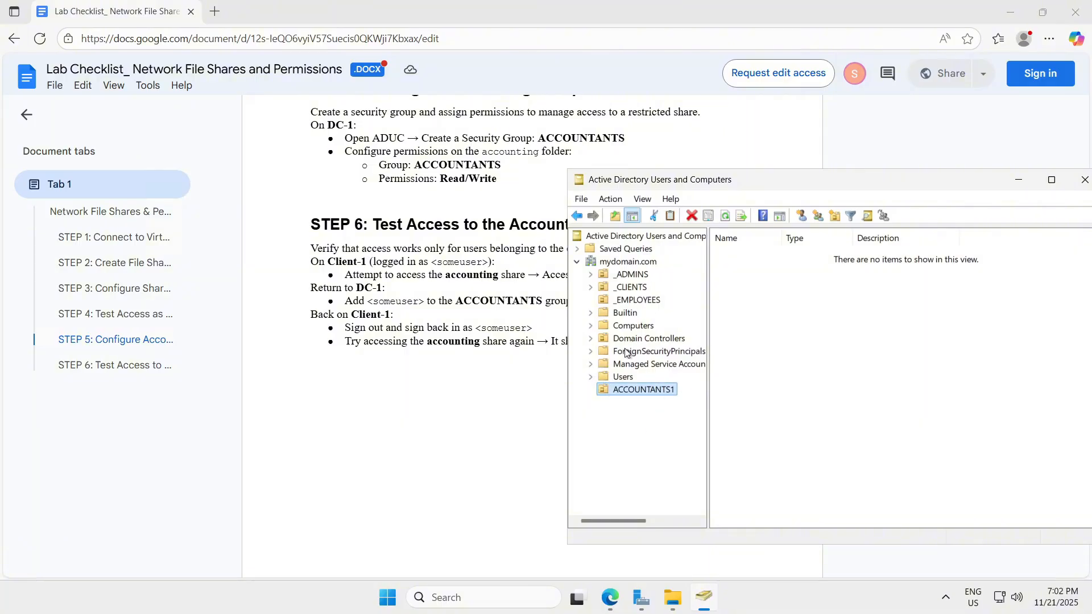
# Step: Rename the ACCOUNTANTS1 unit to '_'
pyautogui.rightClick(622, 392)
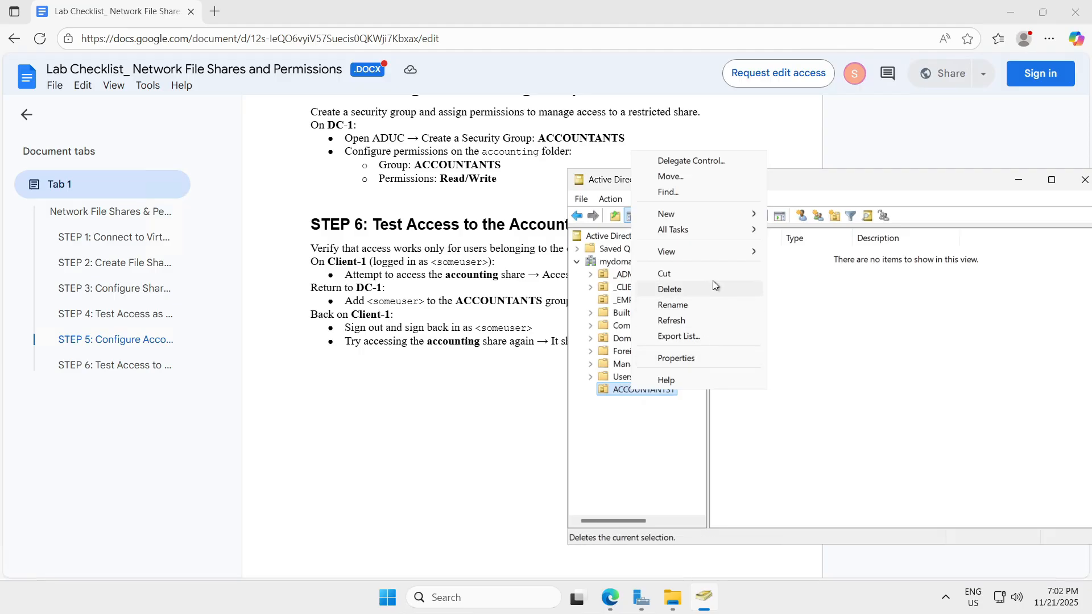
pyautogui.click(684, 306)
pyautogui.press('BackSpace')
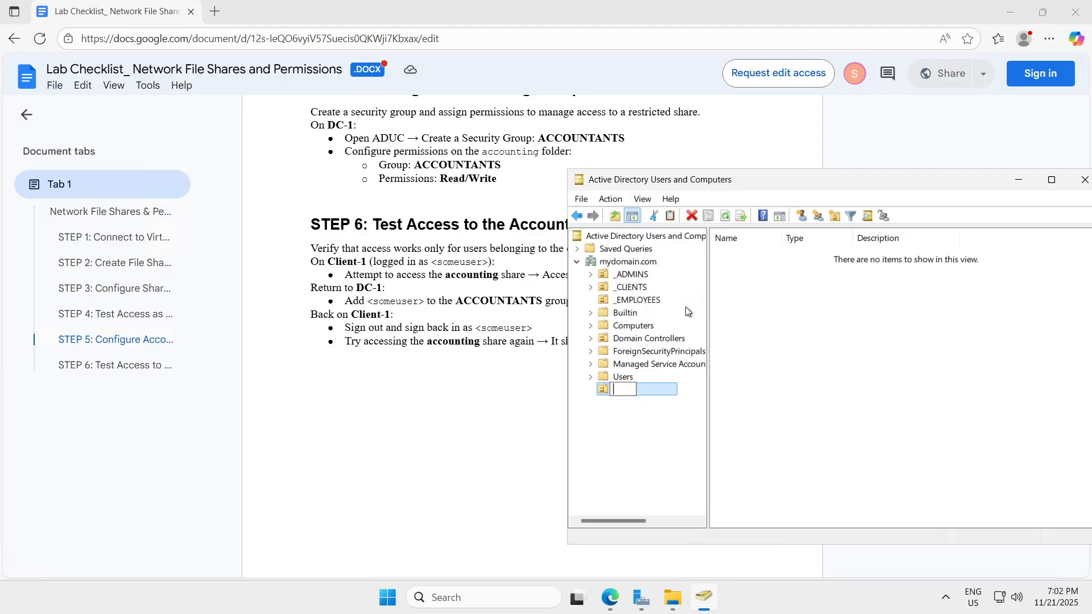
pyautogui.write('_')
pyautogui.press('Return')
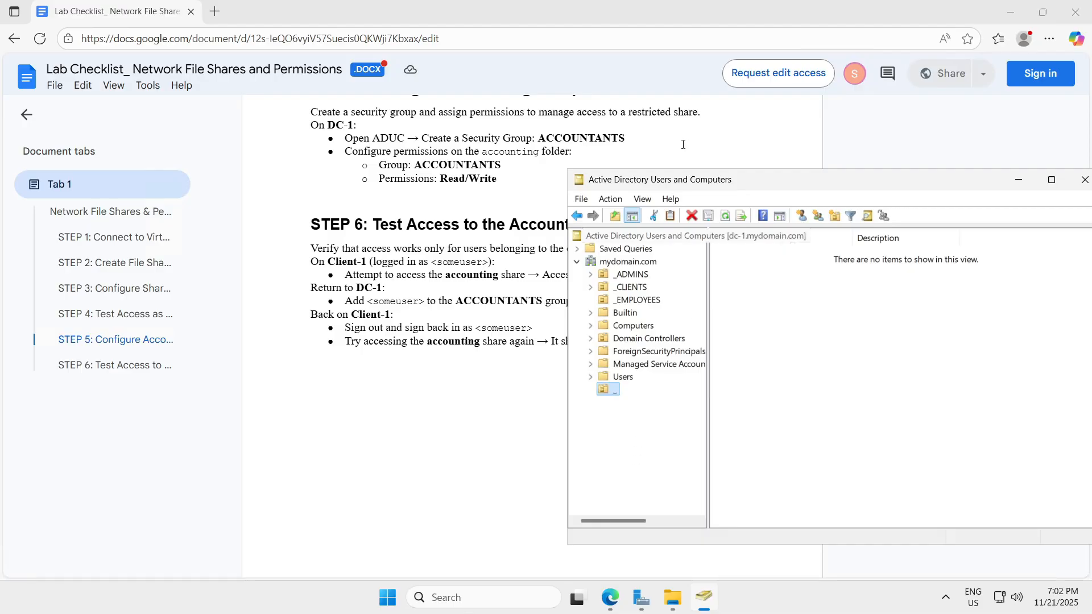
# Step: Create a new group named ACCOUNTANTS in mydomain.com, keeping Global and Security
pyautogui.click(624, 261)
pyautogui.rightClick(624, 260)
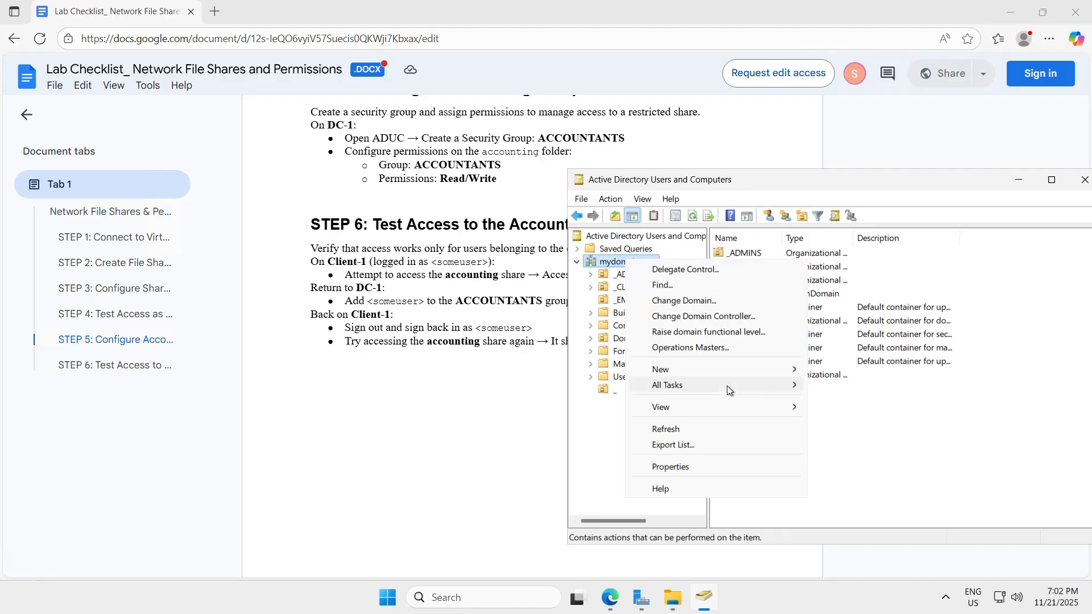
pyautogui.moveTo(773, 367)
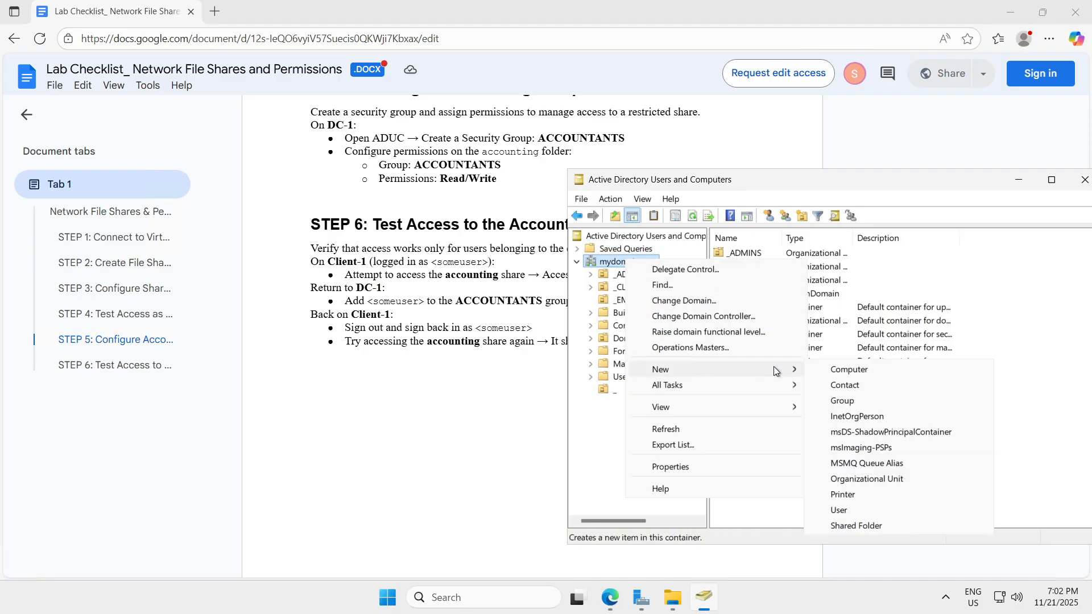
pyautogui.click(861, 399)
pyautogui.write('A')
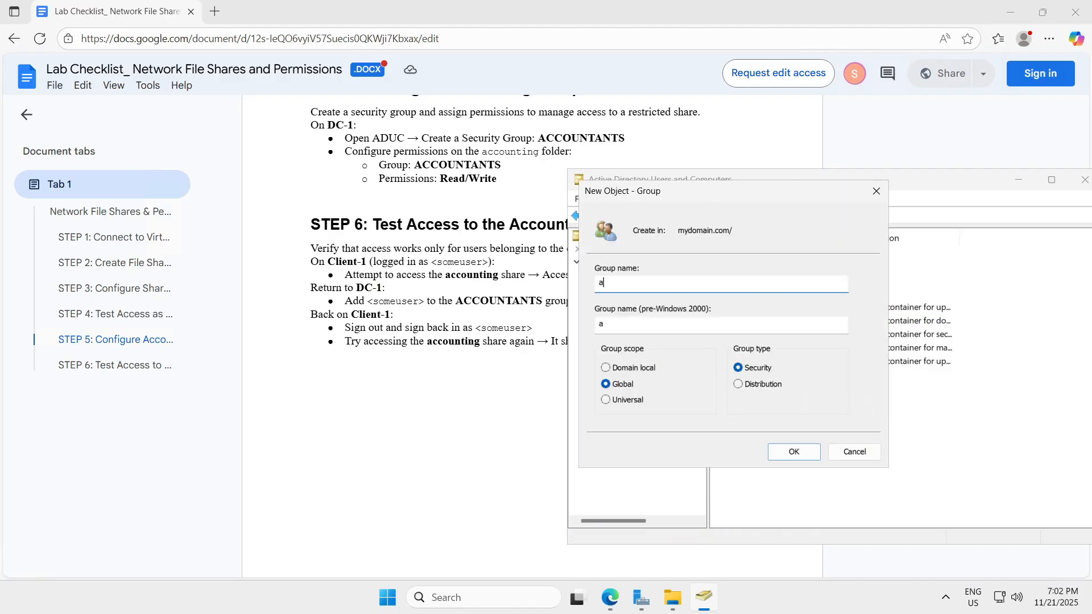
pyautogui.write('CCOUNTANTS')
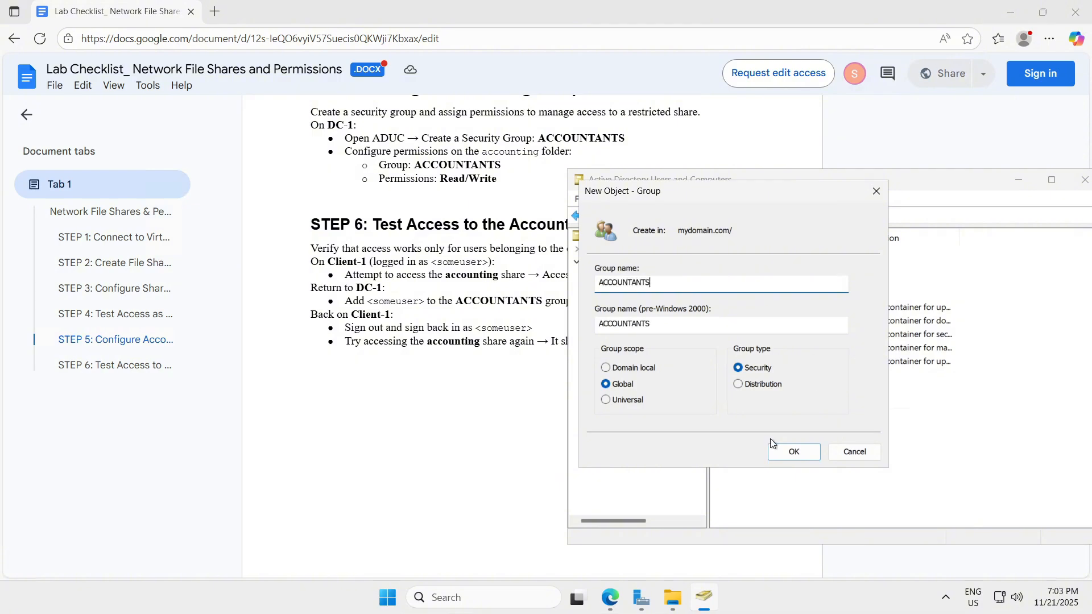
pyautogui.click(780, 452)
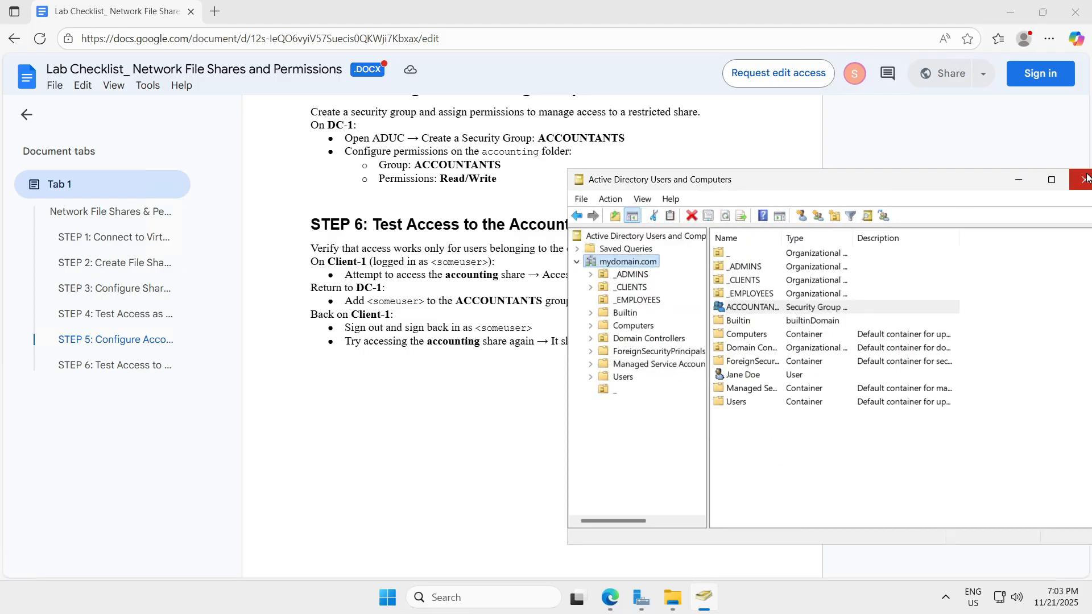
# Step: Share the accounting folder with the ACCOUNTANTS group at Read/Write, then close its properties
pyautogui.click(1023, 181)
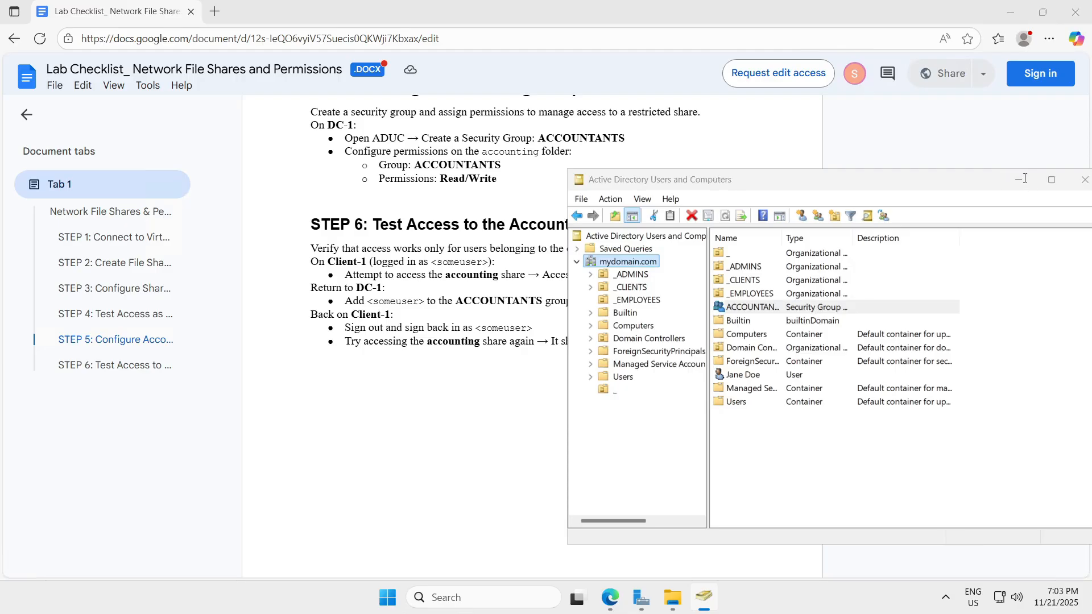
pyautogui.moveTo(702, 609)
pyautogui.click(673, 598)
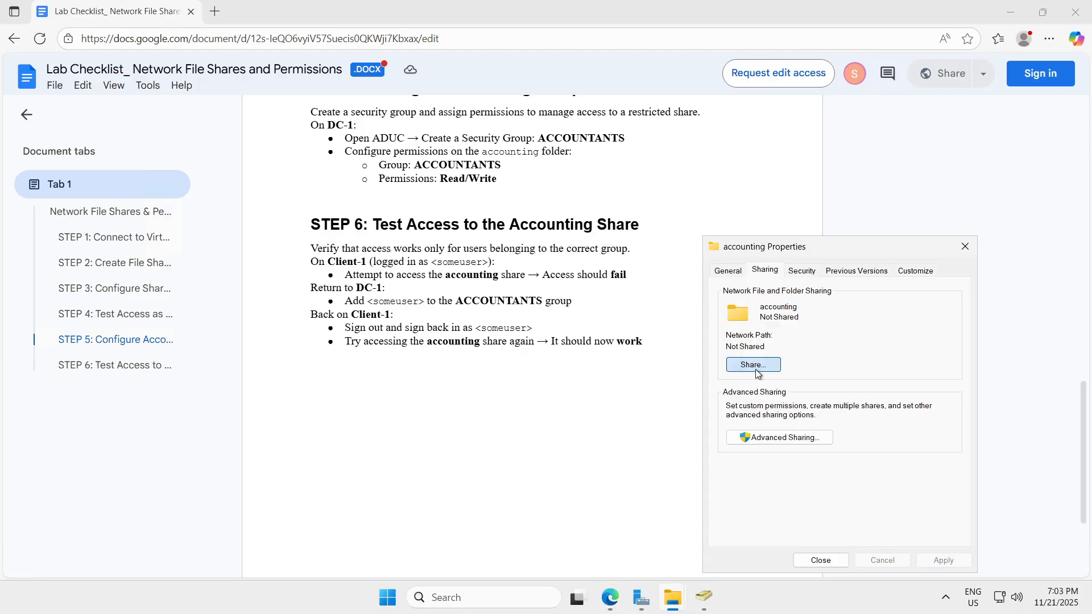
pyautogui.click(736, 295)
pyautogui.write('ACCOUNTANTS')
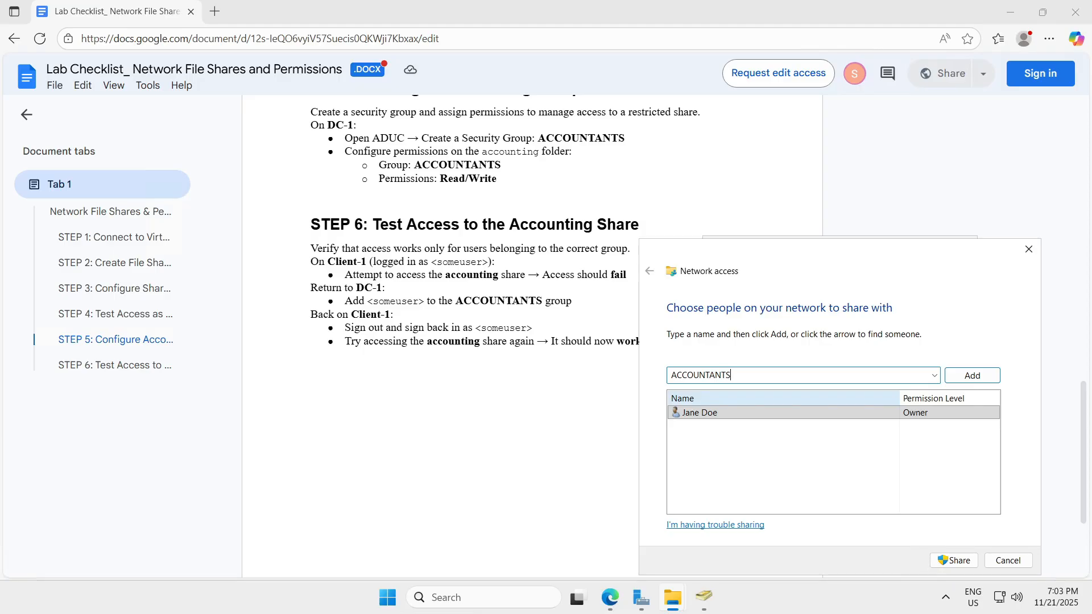
pyautogui.press('Return')
pyautogui.click(931, 413)
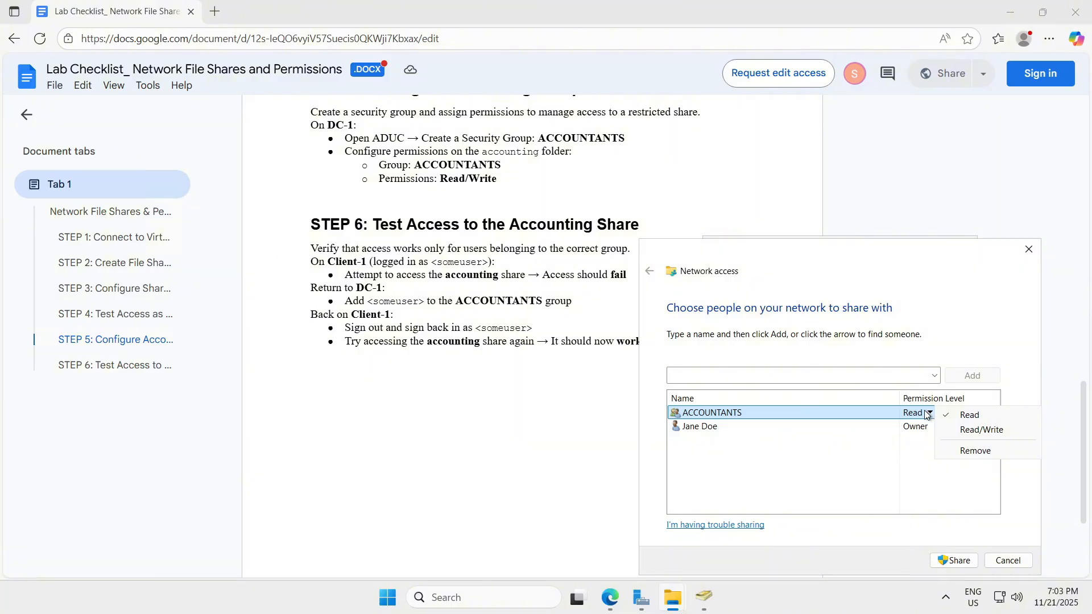
pyautogui.click(982, 431)
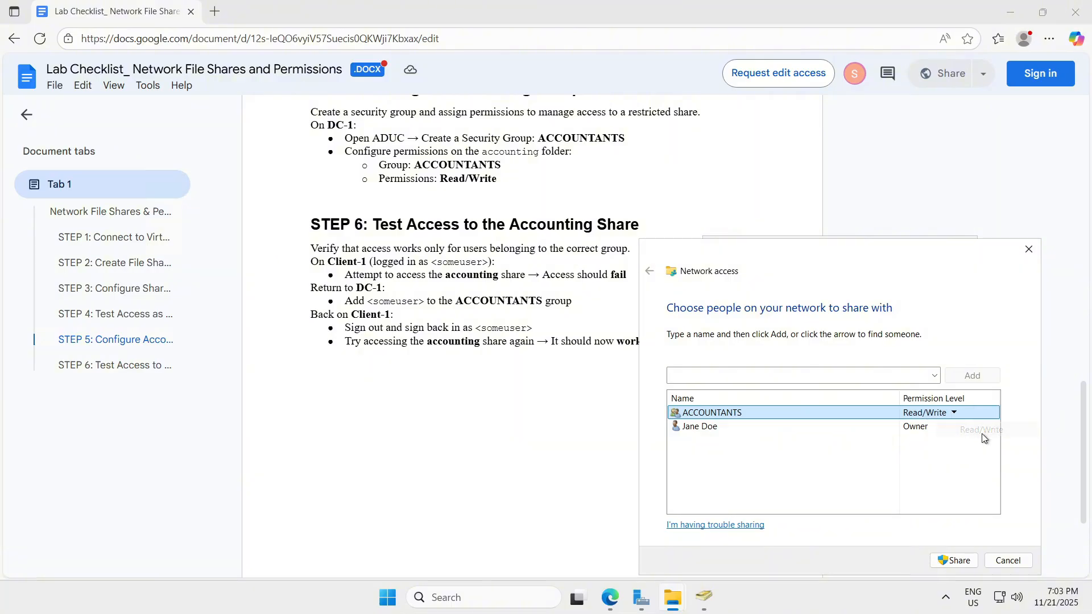
pyautogui.click(945, 560)
pyautogui.click(1010, 561)
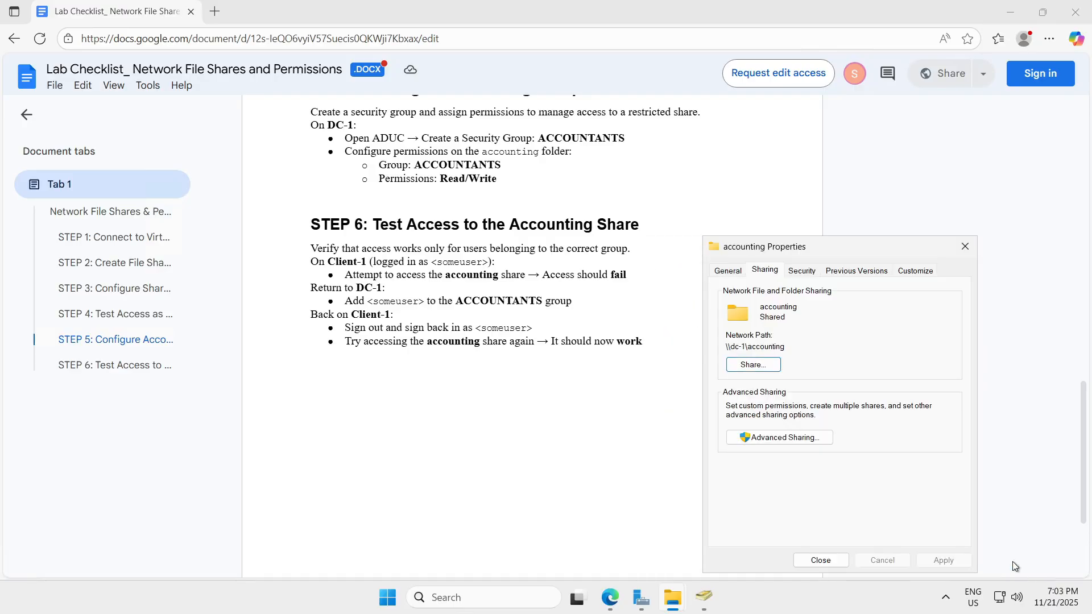
pyautogui.click(824, 560)
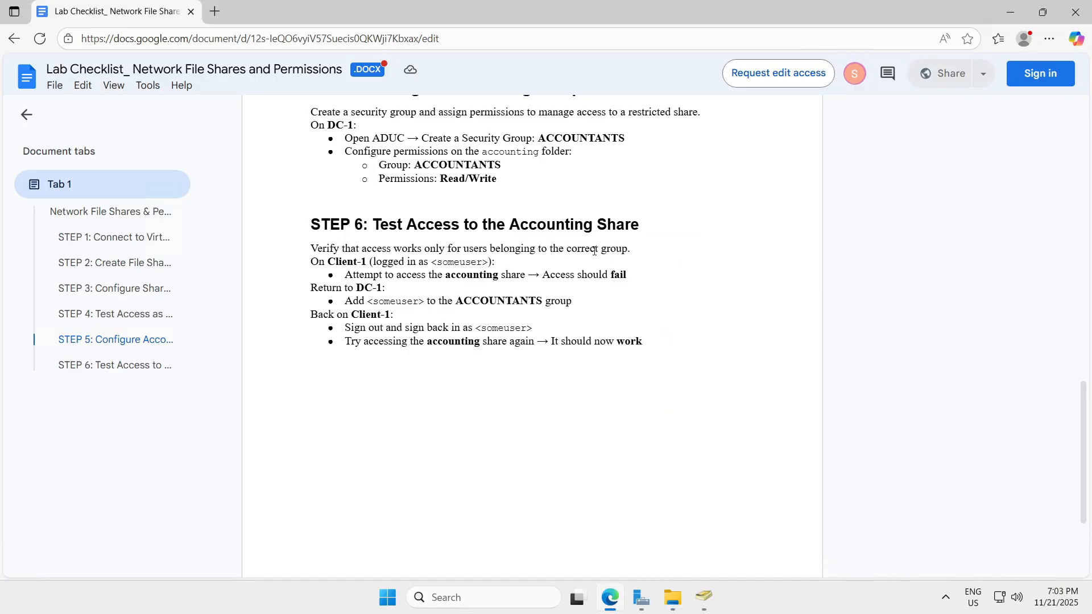
# Step: Switch from the DC-1 session to the client machine's remote session
pyautogui.scroll(-2, 599, 252)
pyautogui.scroll(1, 600, 251)
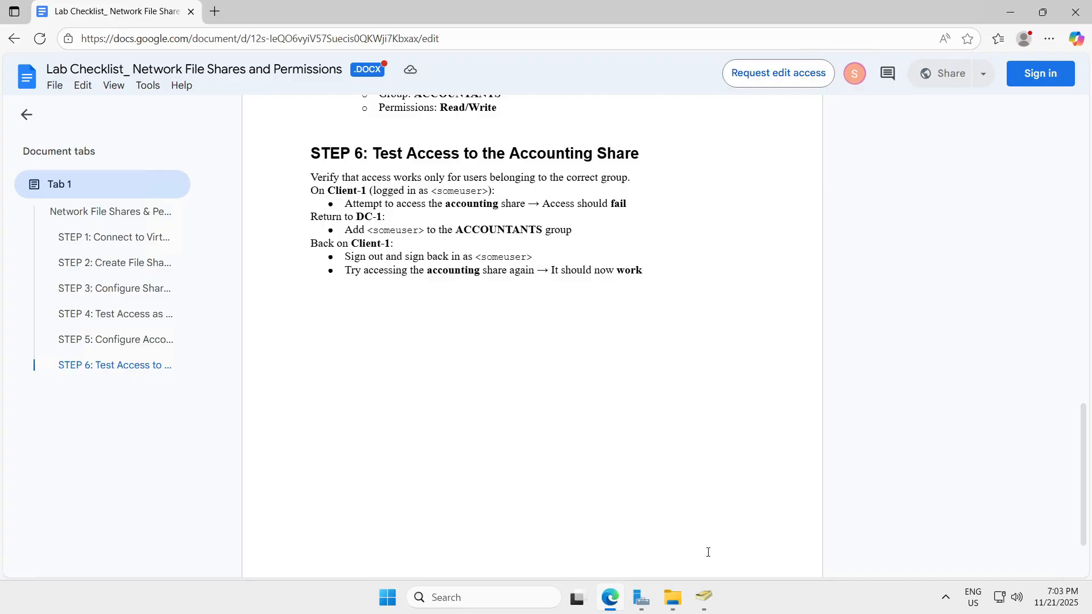
pyautogui.moveTo(602, 1)
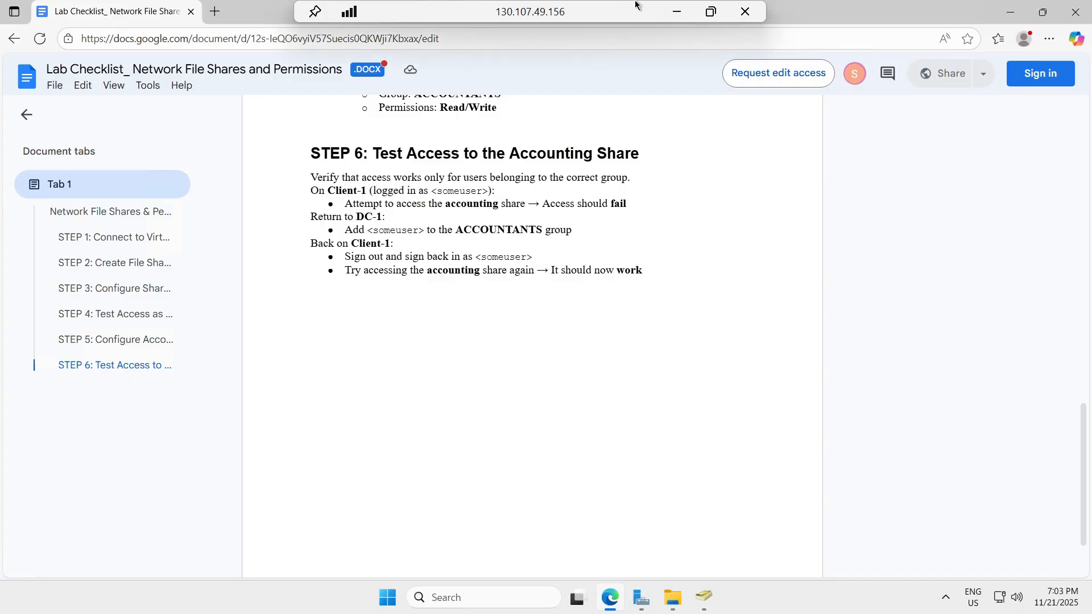
pyautogui.click(676, 18)
pyautogui.moveTo(799, 597)
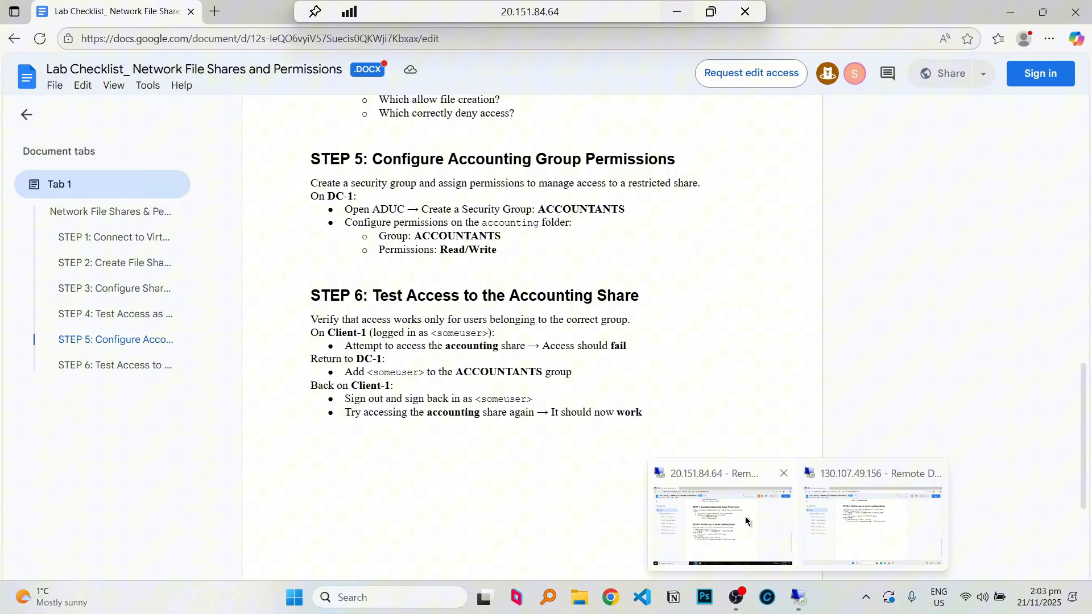
pyautogui.click(722, 523)
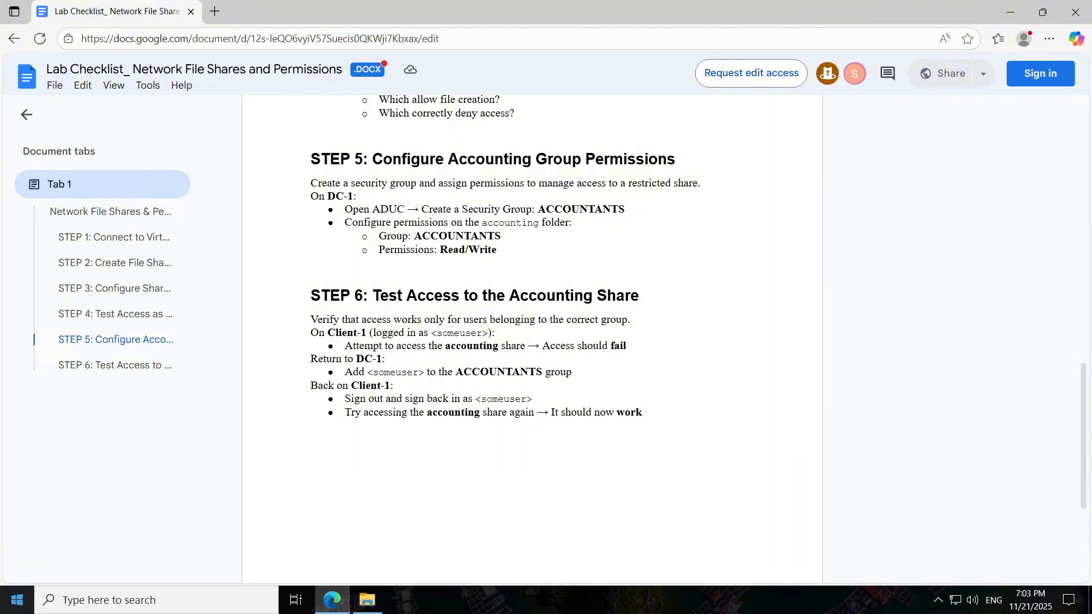
pyautogui.press('super')
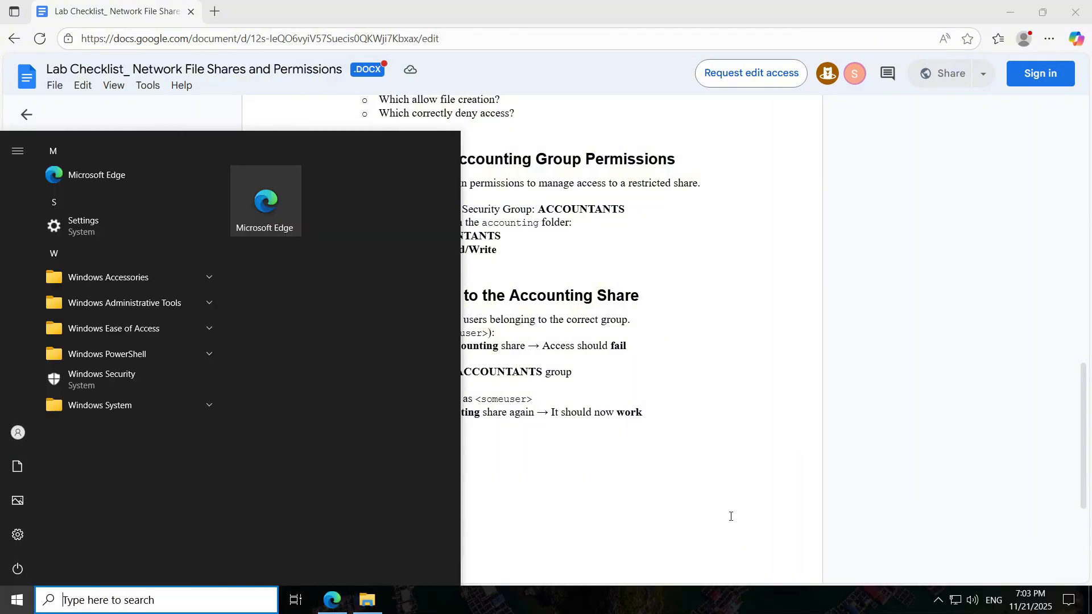
pyautogui.click(561, 435)
# Step: Refresh the dc-1 share listing, try opening accounting, and dismiss the access error
pyautogui.click(367, 600)
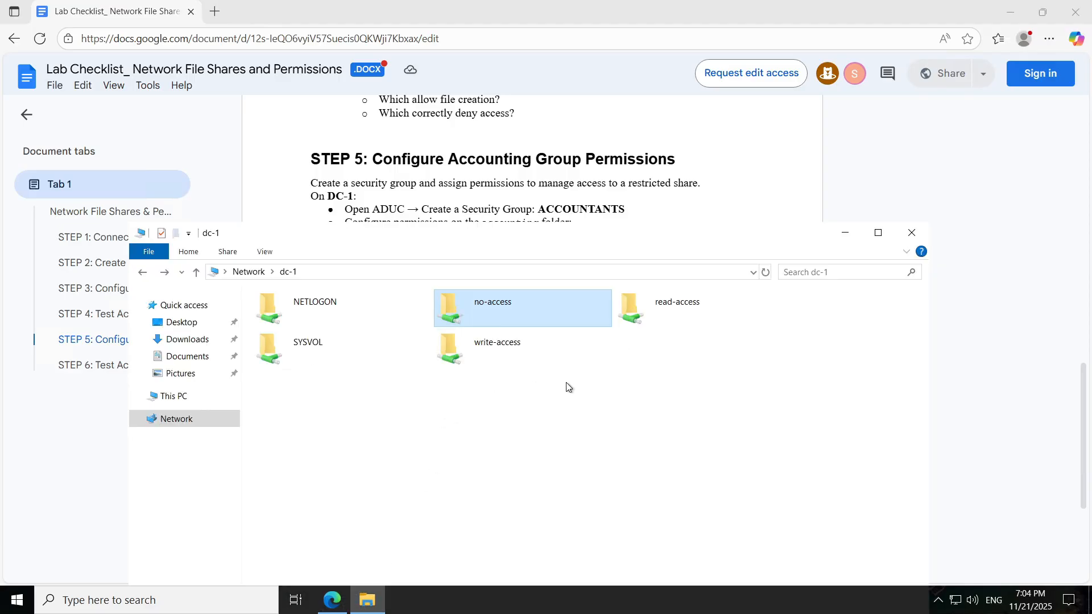
pyautogui.press('F5')
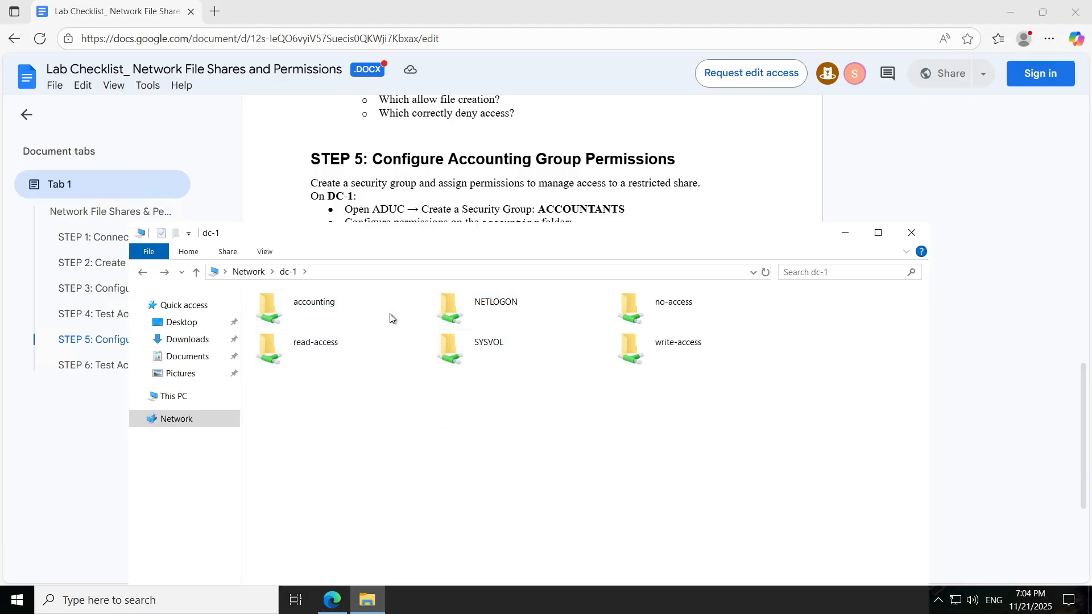
pyautogui.moveTo(615, 244); pyautogui.dragTo(582, 108)
pyautogui.doubleClick(336, 463)
pyautogui.click(692, 324)
# Step: Minimise the client session and switch to the DC-1 remote session
pyautogui.click(674, 11)
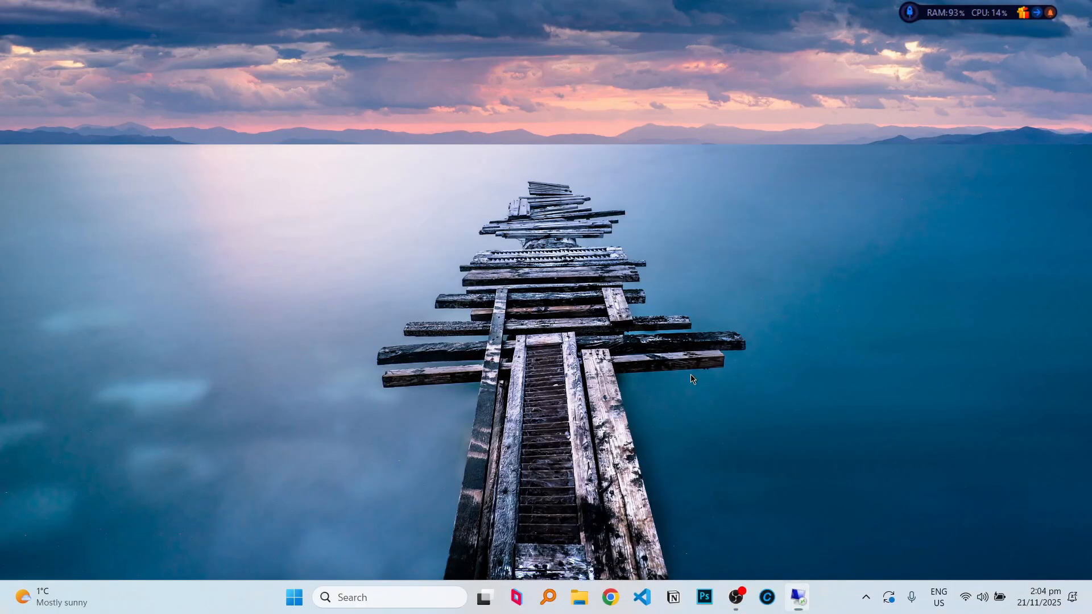
pyautogui.click(799, 597)
pyautogui.click(858, 516)
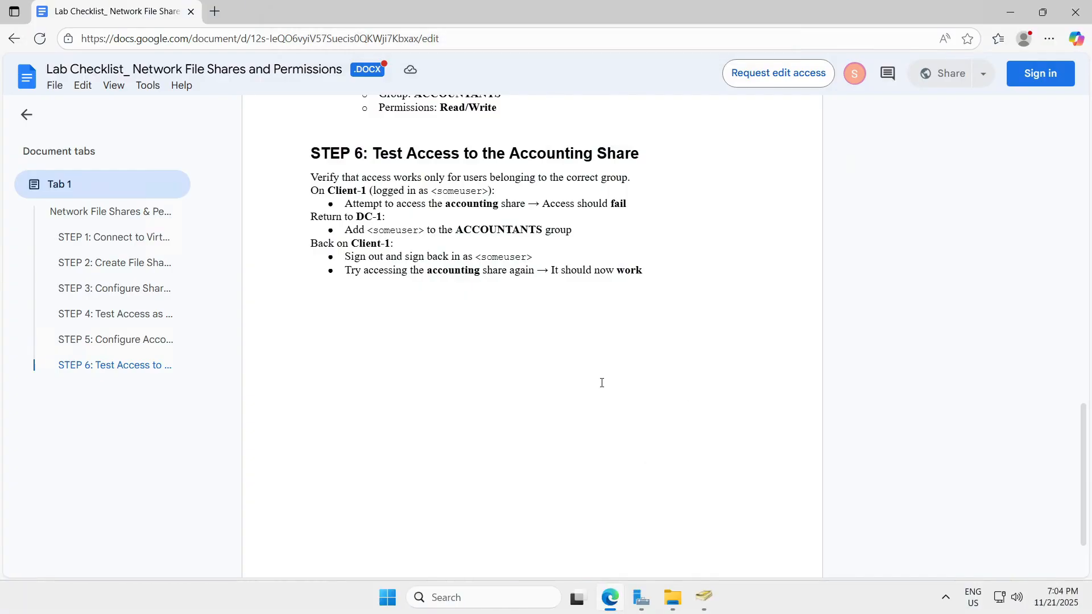
# Step: Add the test domain user to the ACCOUNTANTS group, apply it, and return to the checklist
pyautogui.click(712, 607)
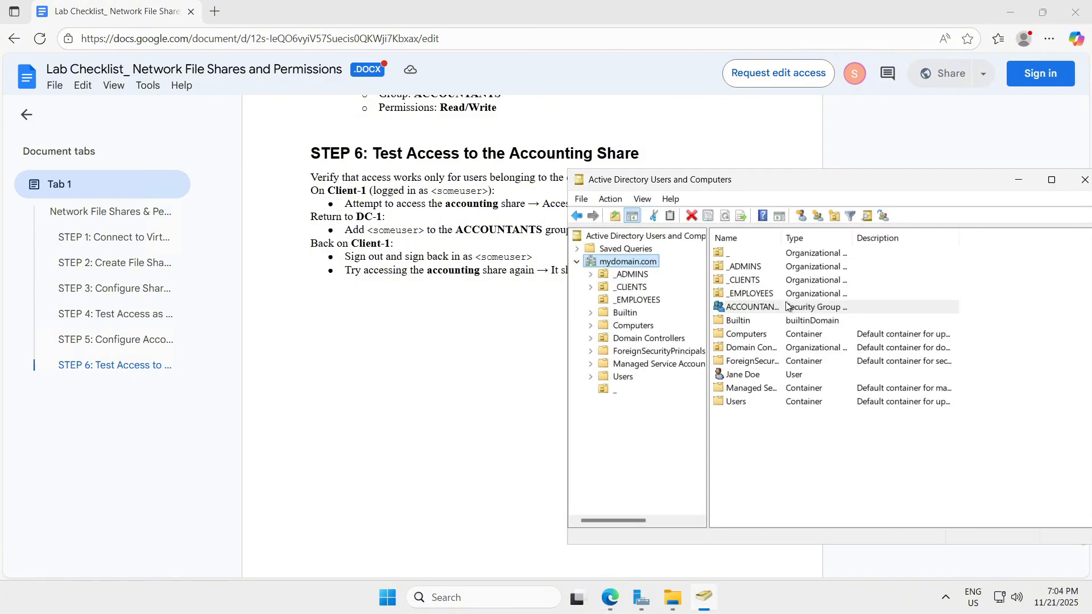
pyautogui.write('car.bup')
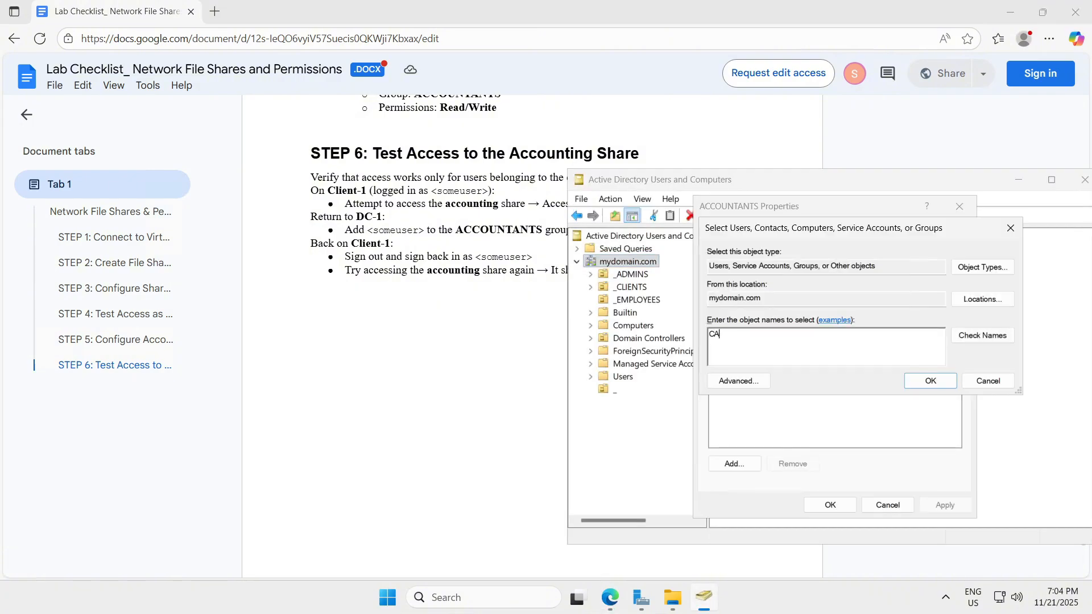
pyautogui.press('Return')
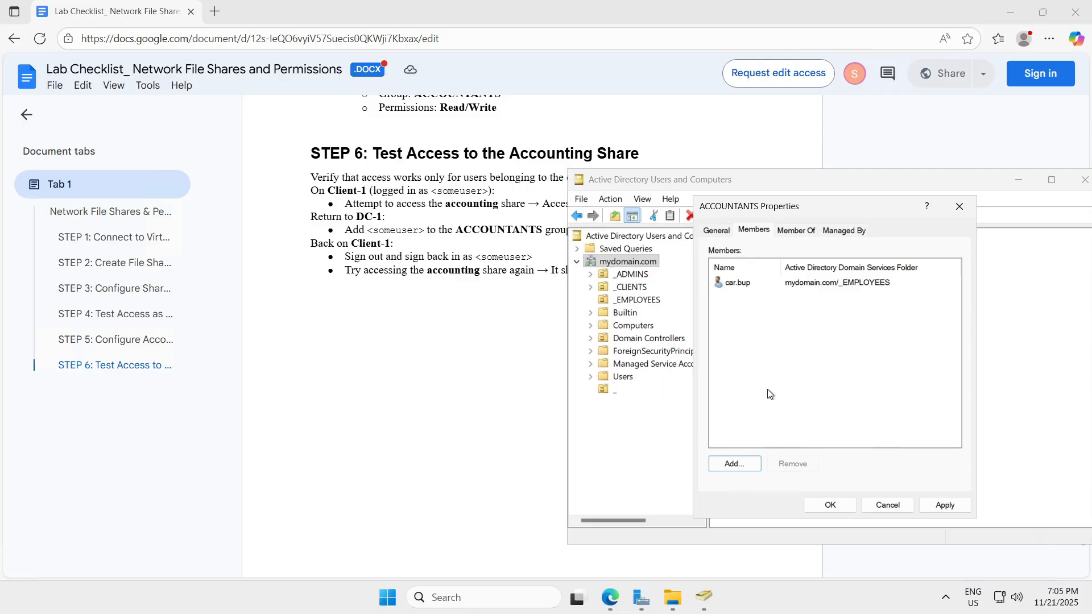
pyautogui.click(945, 505)
pyautogui.click(830, 505)
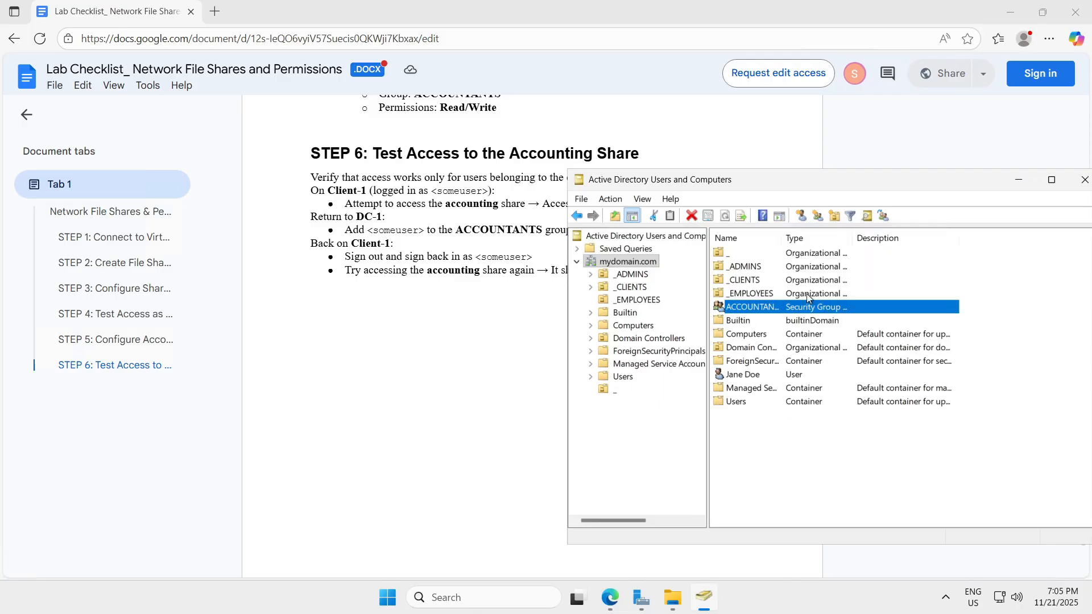
pyautogui.click(512, 362)
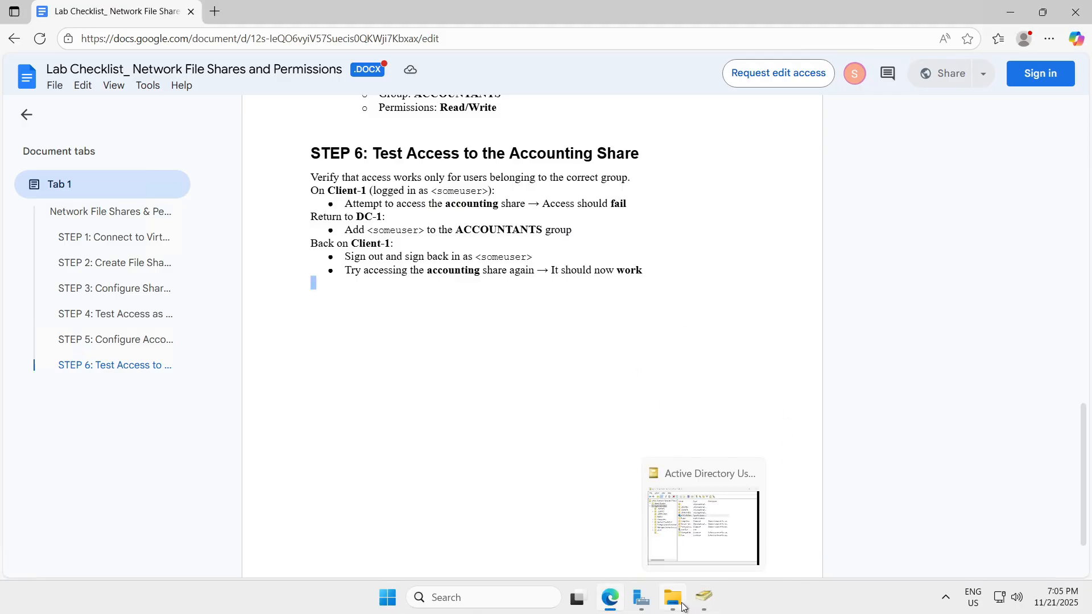
# Step: In the client session, browse to \DC-1 and select the accounting share
pyautogui.click(676, 11)
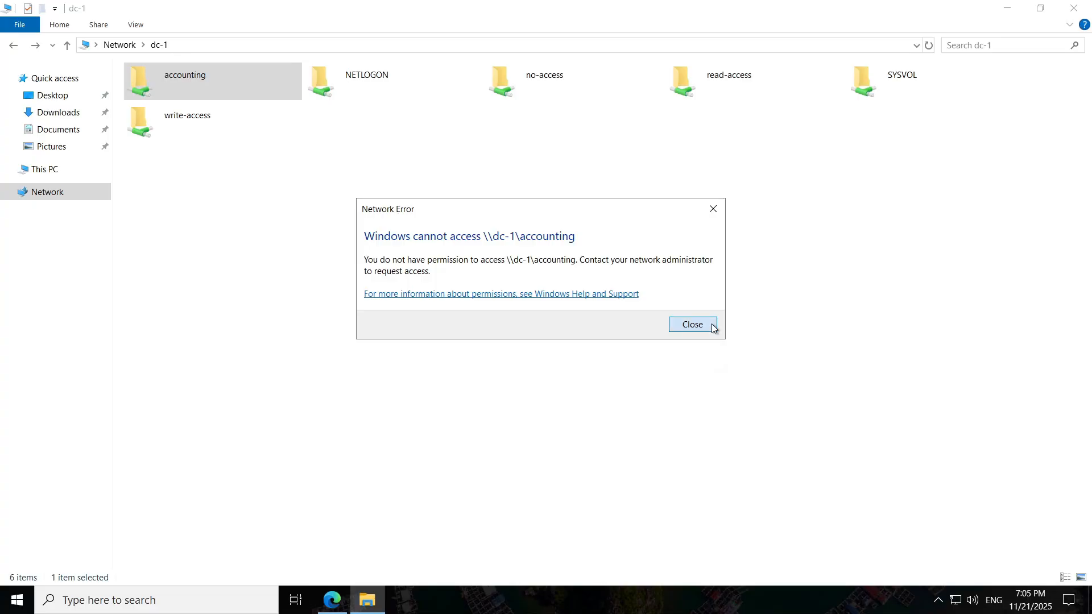
pyautogui.click(711, 324)
pyautogui.click(45, 192)
pyautogui.write('\\DC-')
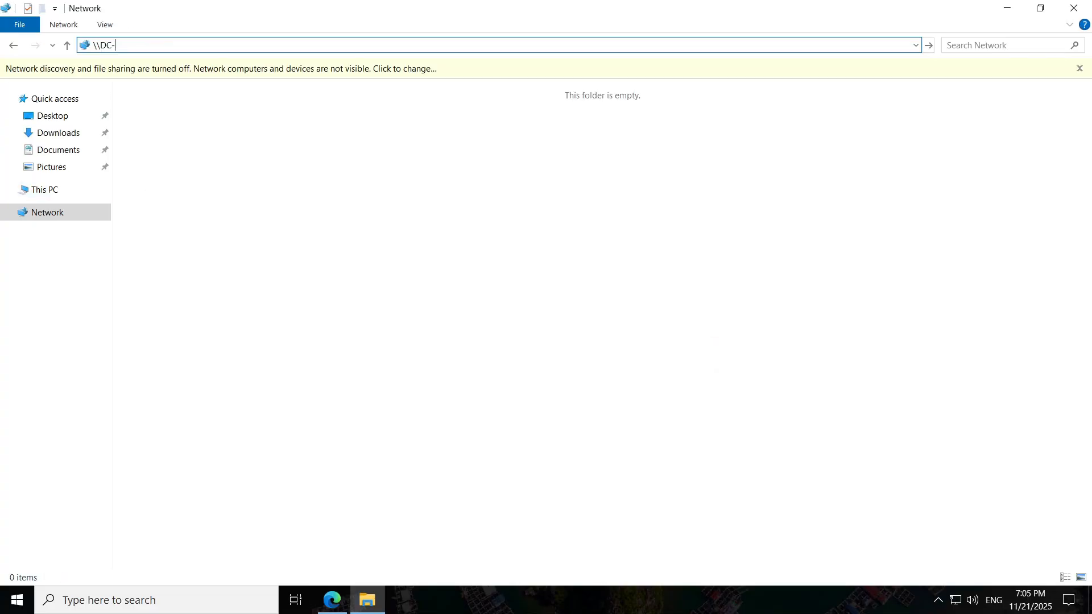
pyautogui.write('1')
pyautogui.press('Return')
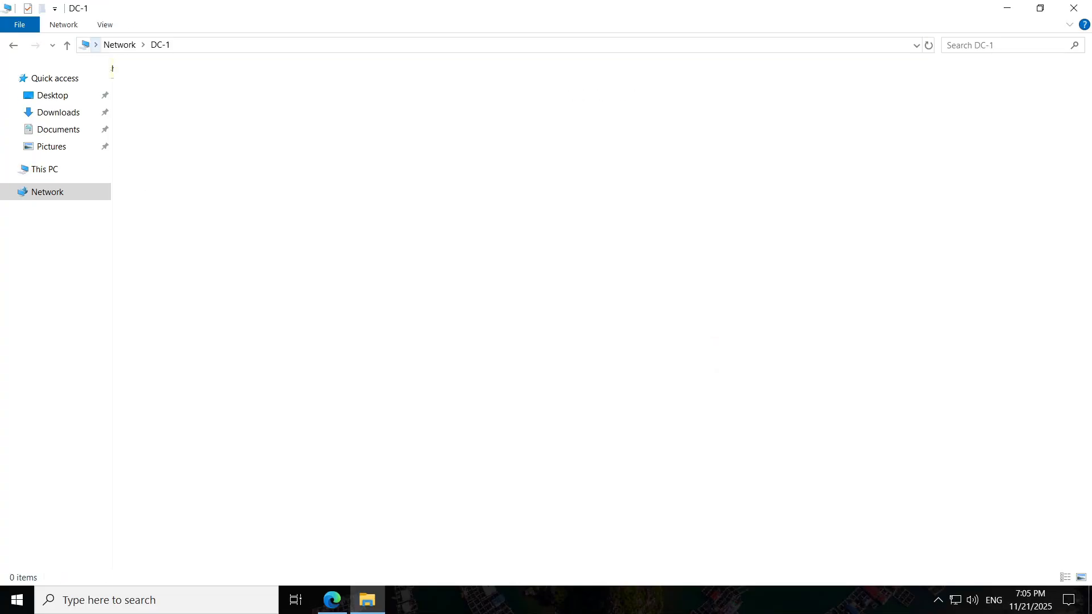
pyautogui.click(232, 90)
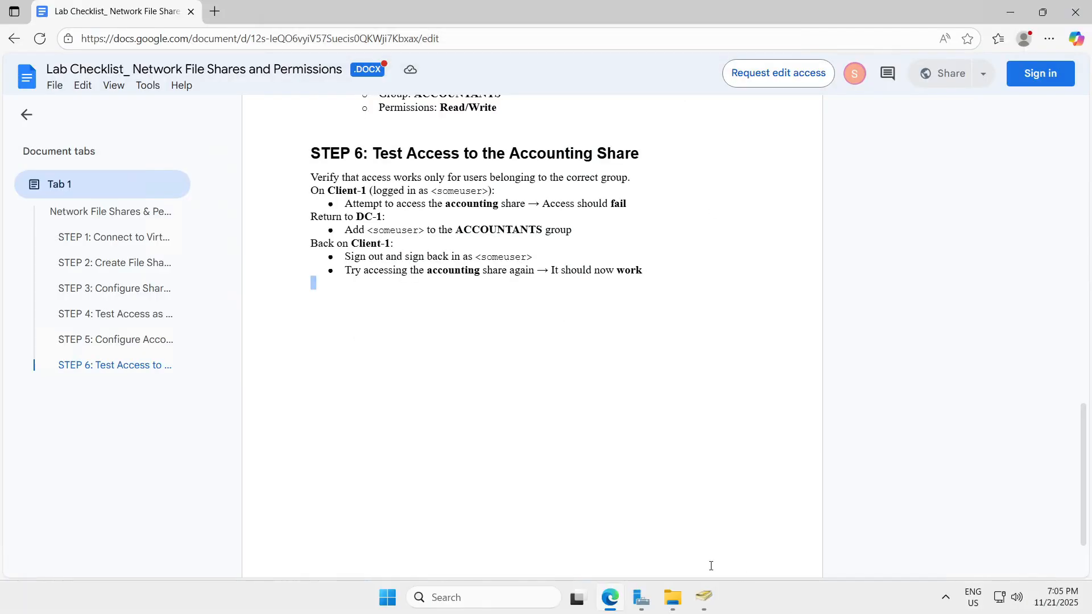
# Step: Sign the client session back in with the test user's password
pyautogui.click(673, 4)
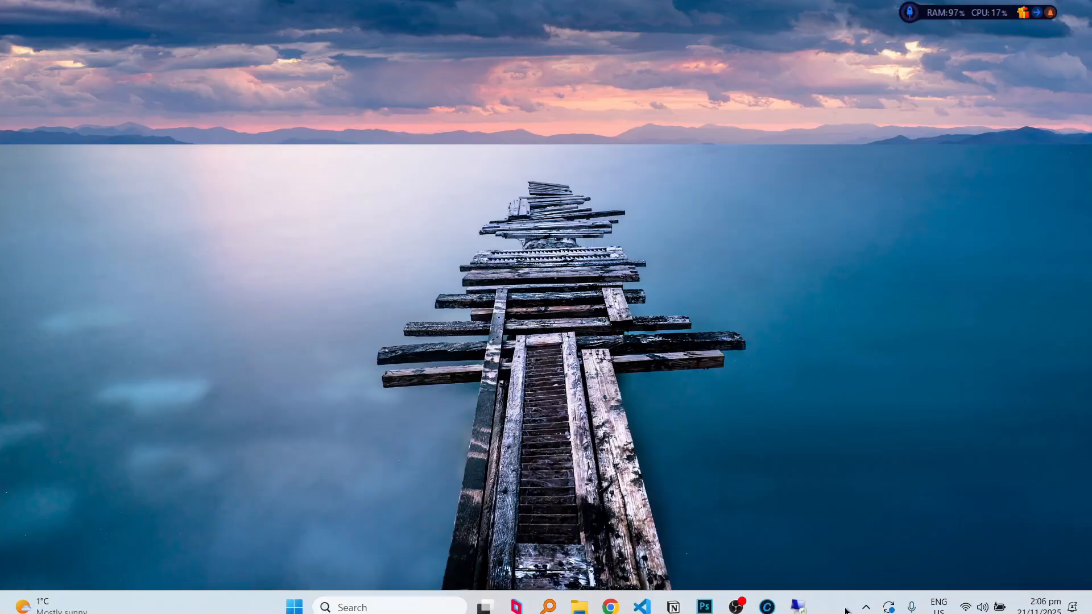
pyautogui.write('••••••••')
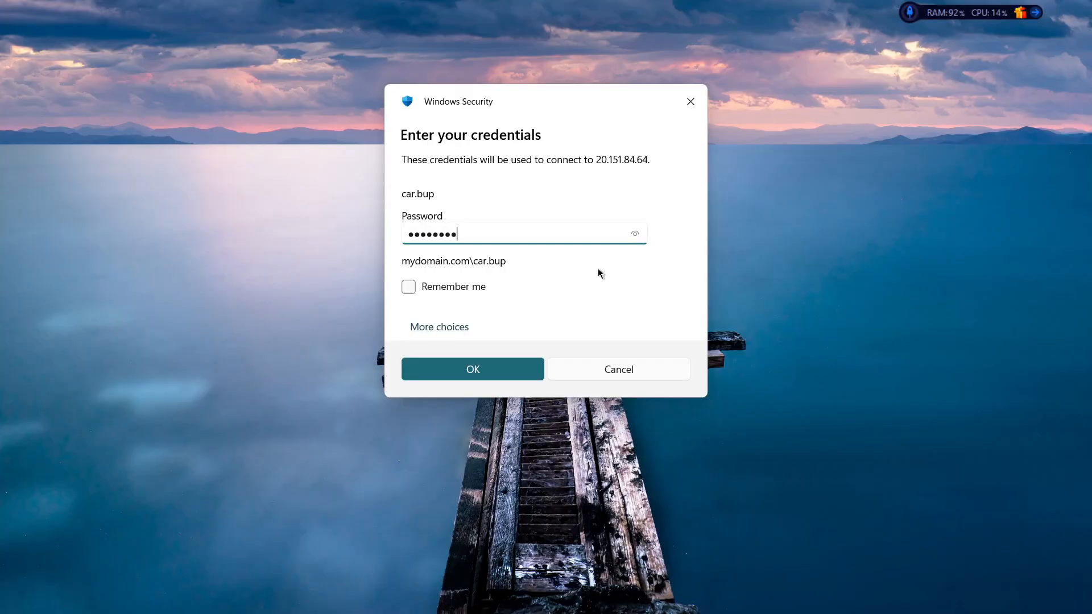
pyautogui.press('Return')
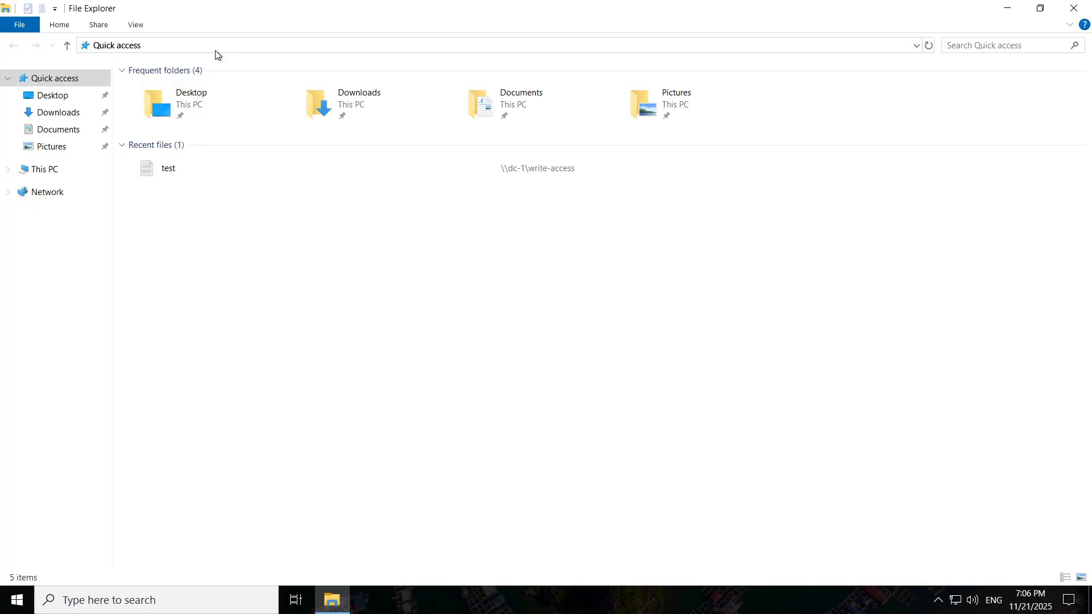
# Step: Open the accounting share at \dc-1 in File Explorer
pyautogui.click(214, 50)
pyautogui.write('\\\\')
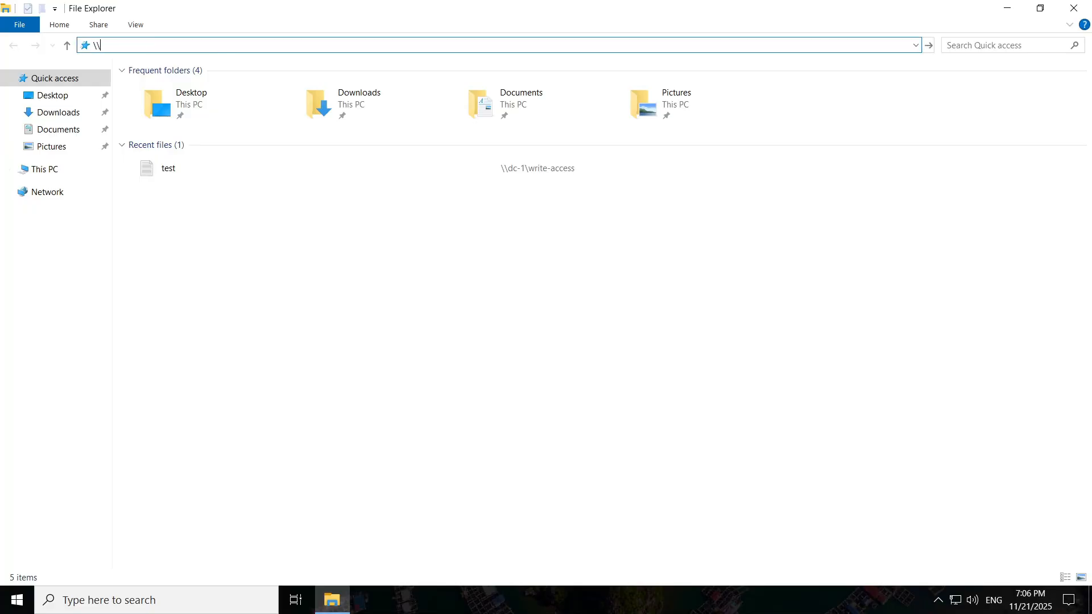
pyautogui.write('dc-14')
pyautogui.press('BackSpace')
pyautogui.press('Return')
pyautogui.click(202, 77)
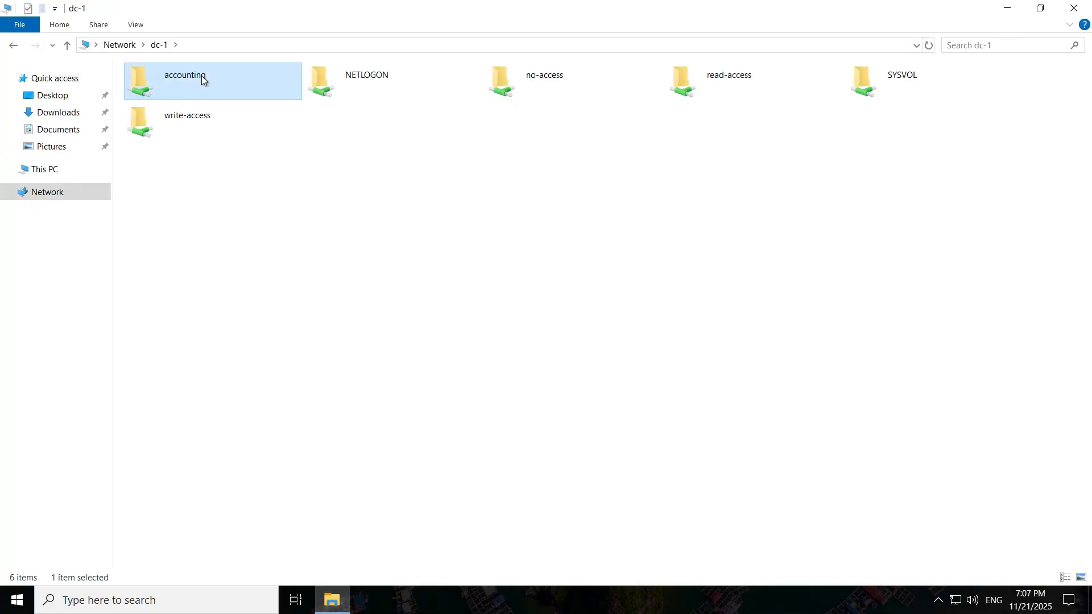
pyautogui.doubleClick(202, 78)
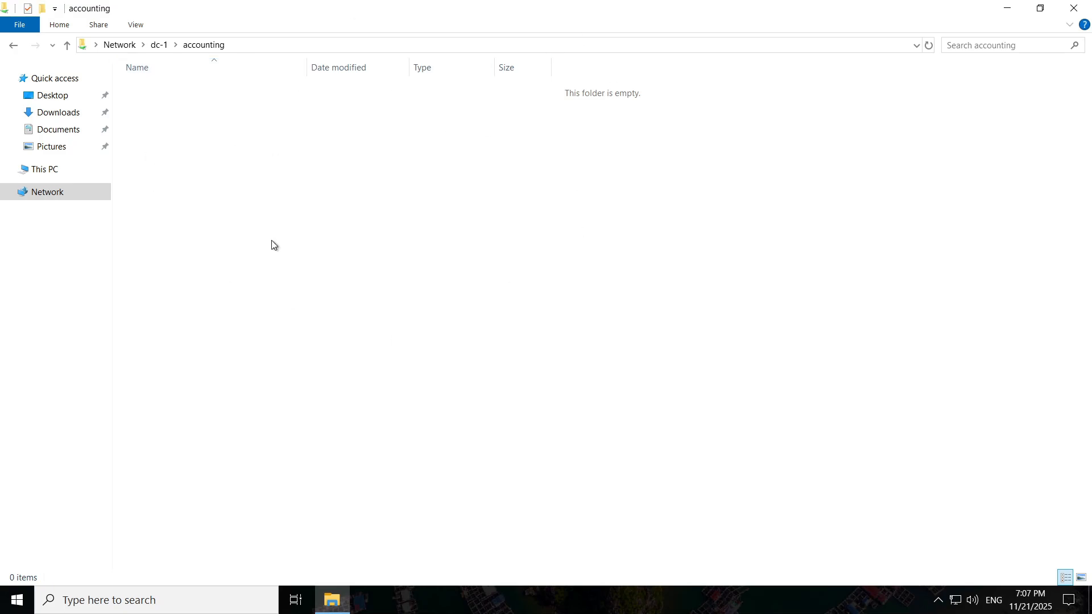
# Step: Create a text document named 'tes' in accounting, type 'tes' in it, and save
pyautogui.rightClick(413, 121)
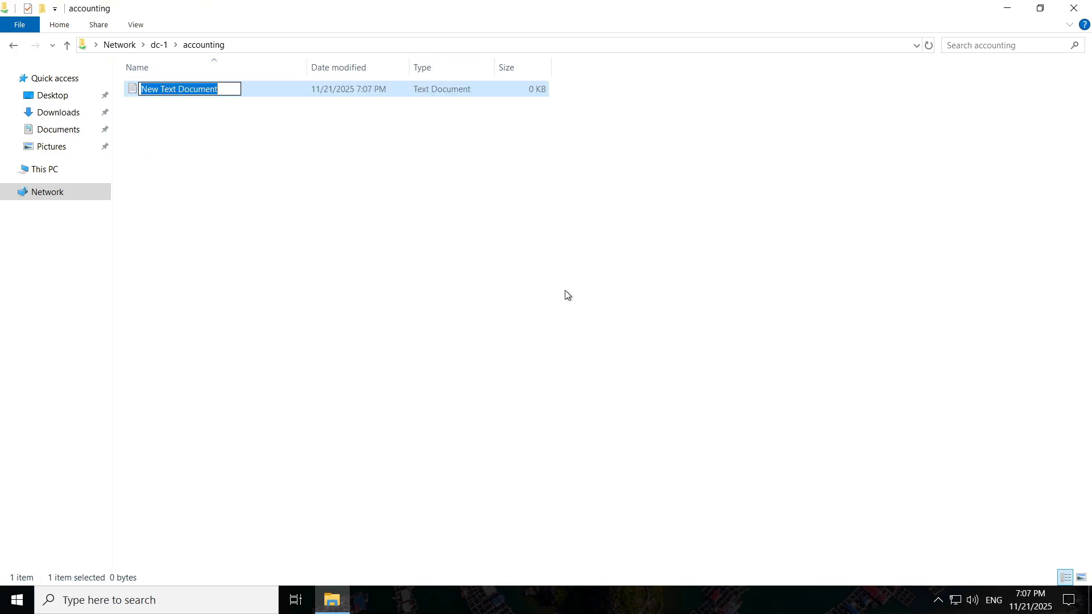
pyautogui.press('BackSpace')
pyautogui.write('tes')
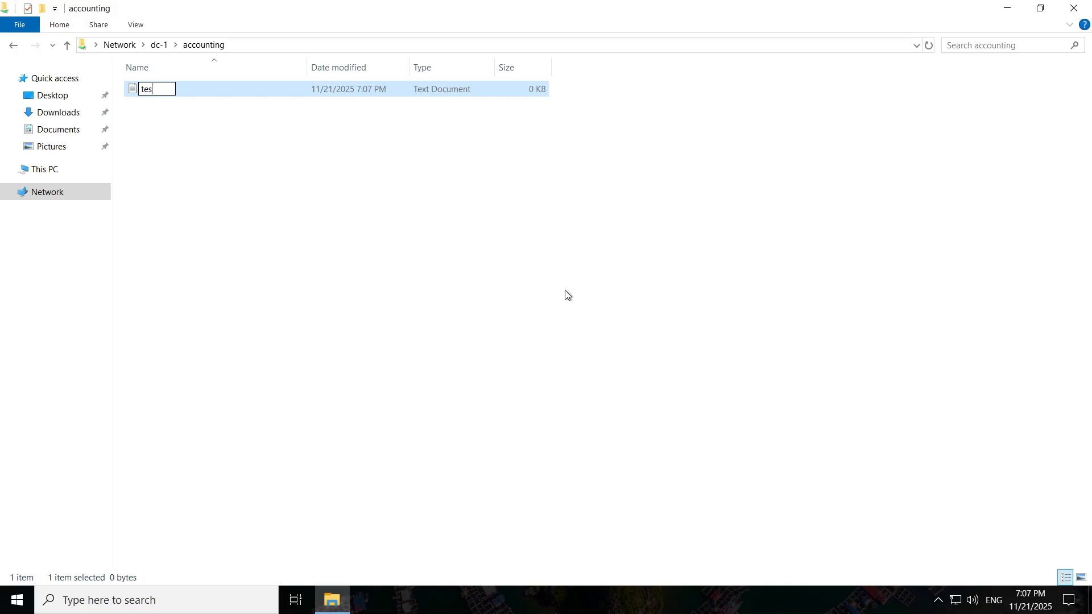
pyautogui.press('Return')
pyautogui.doubleClick(361, 88)
pyautogui.write('tes')
pyautogui.press('Return')
pyautogui.hotkey('ctrl', 's')
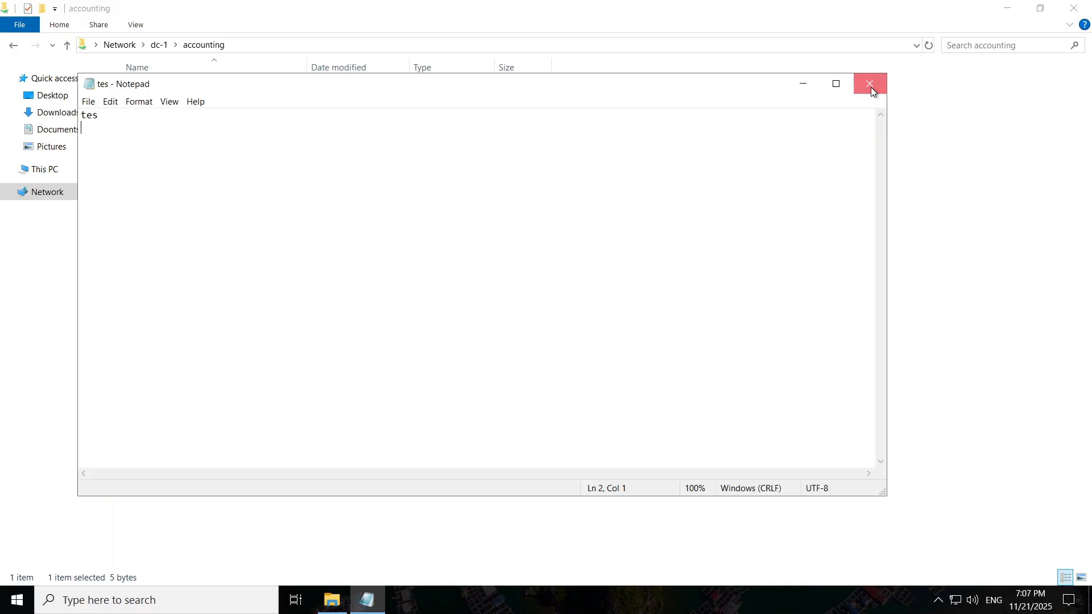
# Step: Minimise the accounting folder window and the client's remote session
pyautogui.click(872, 87)
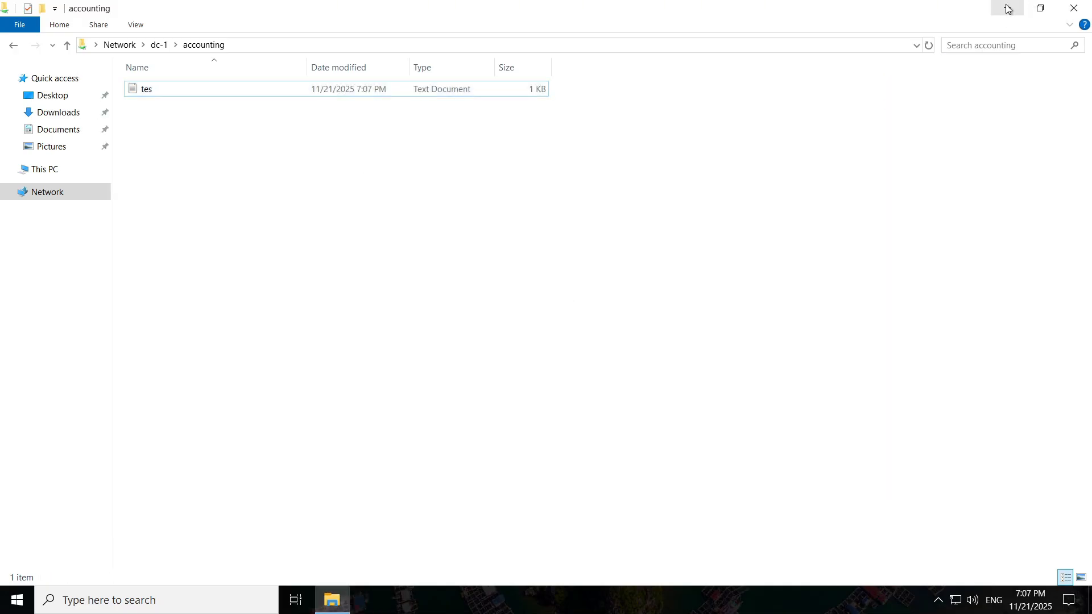
pyautogui.click(1007, 8)
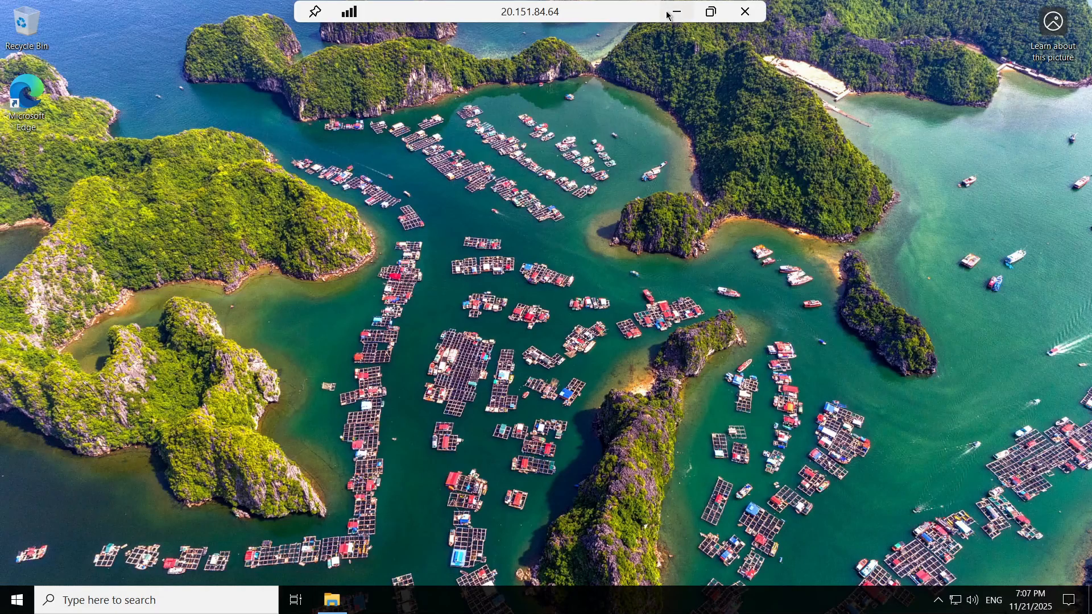
pyautogui.click(670, 13)
# Step: Return to the DC-1 session's checklist and scroll to STEP 6's accounting-share test
pyautogui.moveTo(798, 598)
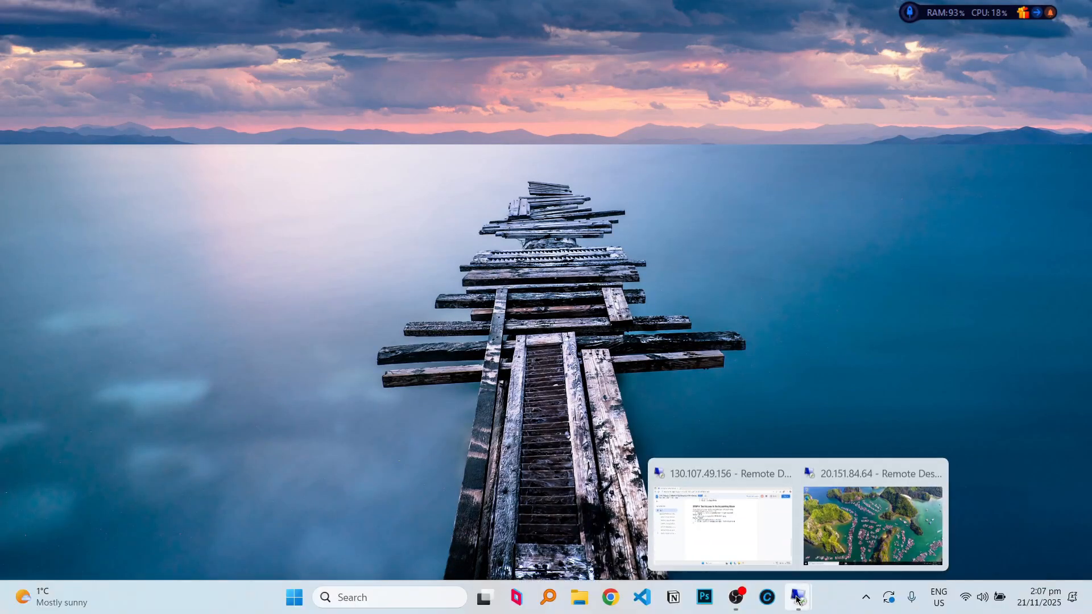
pyautogui.click(762, 528)
pyautogui.scroll(20, 699, 370)
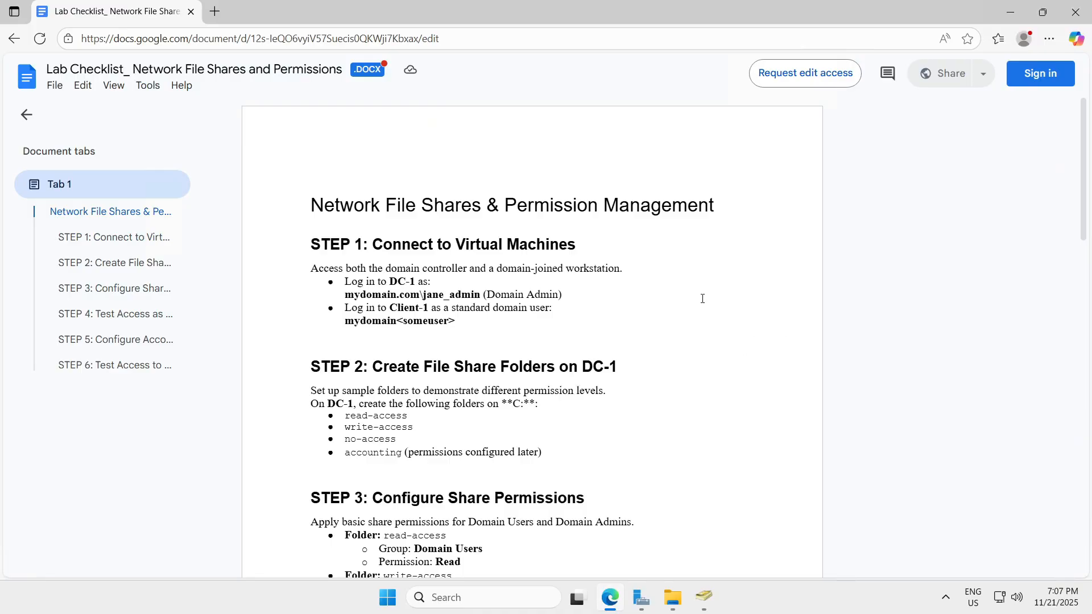
pyautogui.scroll(-5, 702, 299)
pyautogui.scroll(5, 702, 299)
pyautogui.scroll(-20, 702, 299)
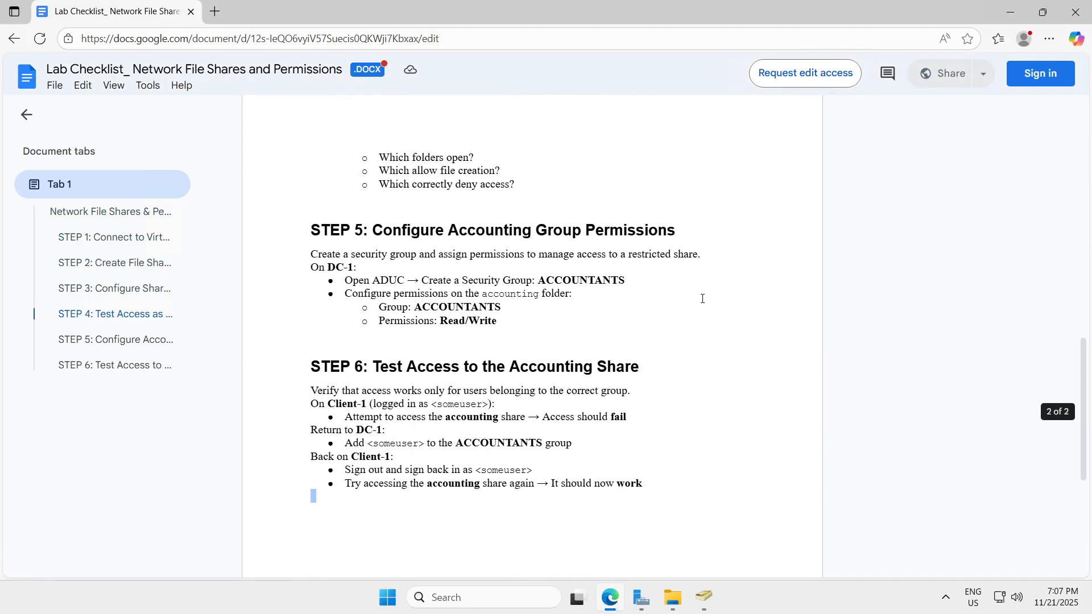